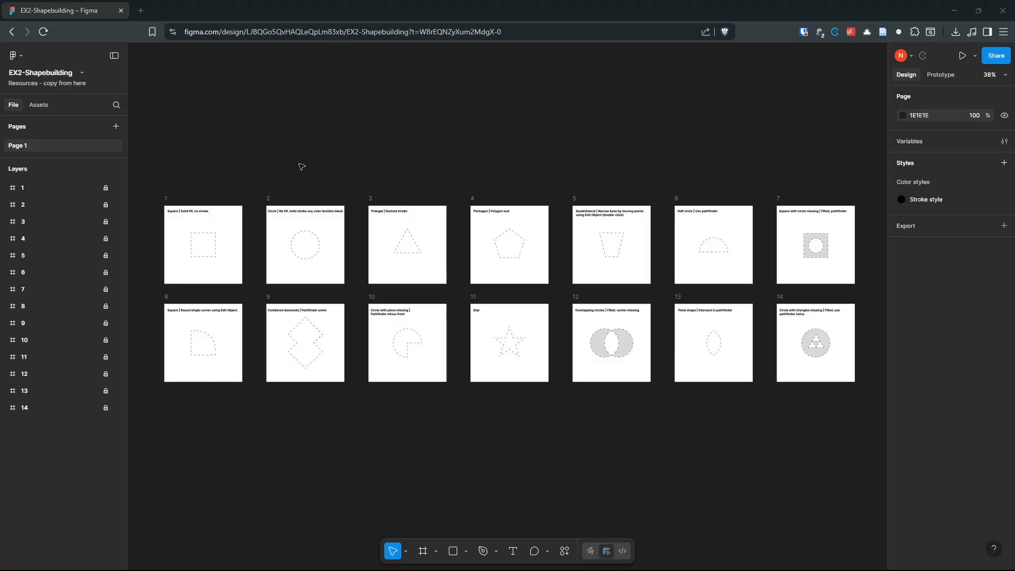
Step: Duplicate the exercise file so EX2-Shapebuilding (Copy) opens in a new tab
left_click(83, 73)
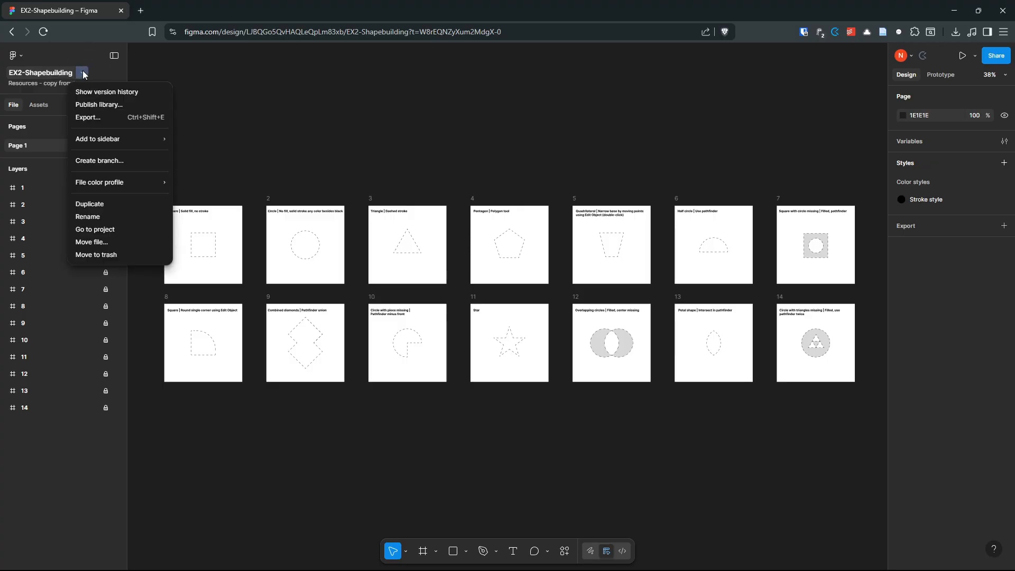
left_click(94, 204)
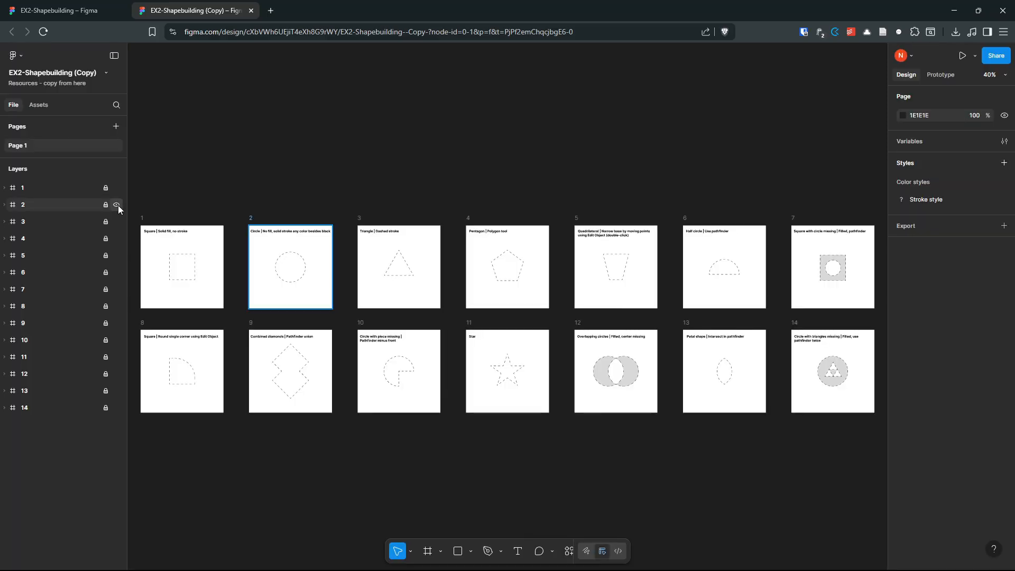
left_click(108, 73)
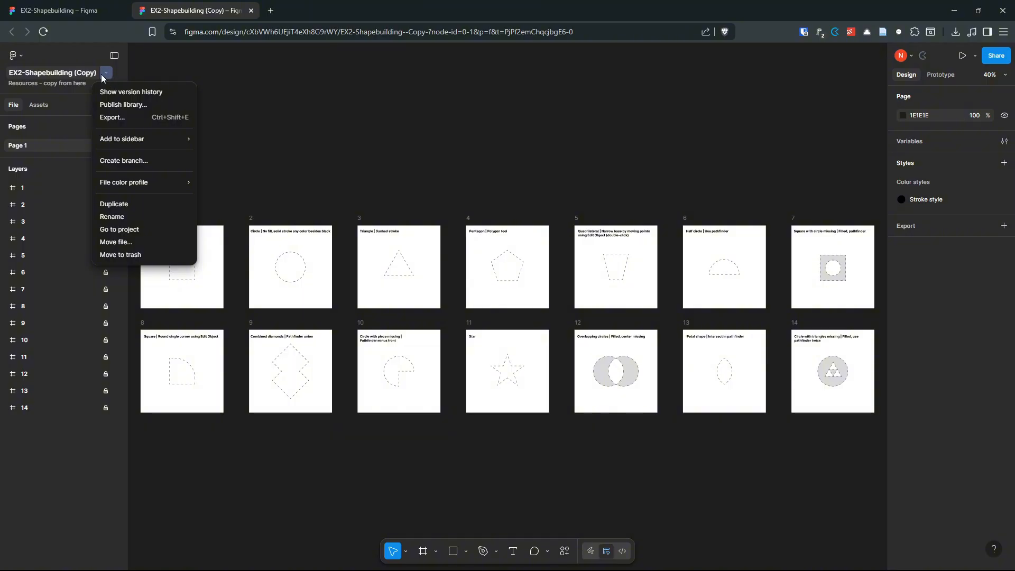
Step: Choose Move file and browse to the 217 GD1 | F25 team's projects
left_click(134, 244)
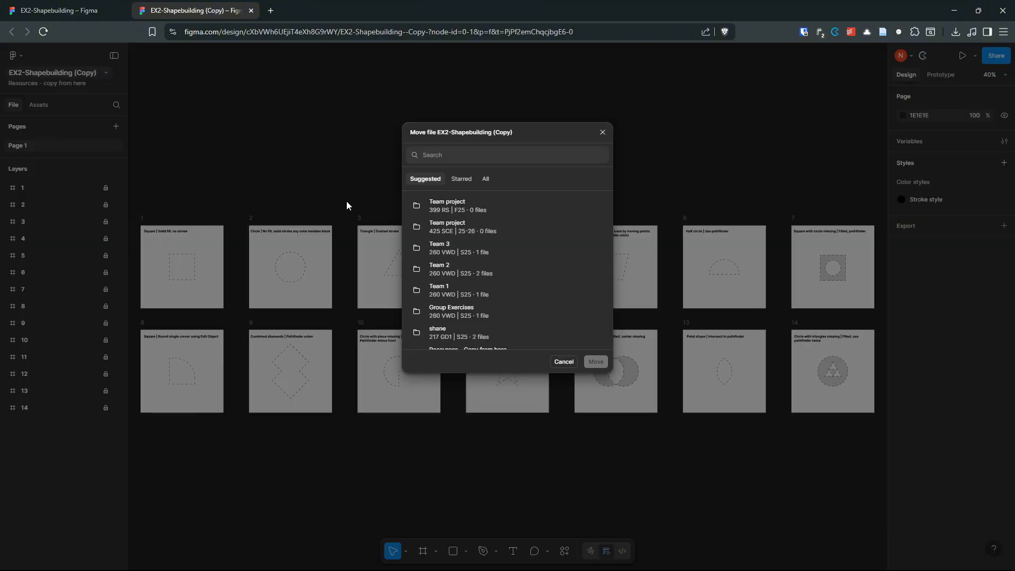
left_click(484, 180)
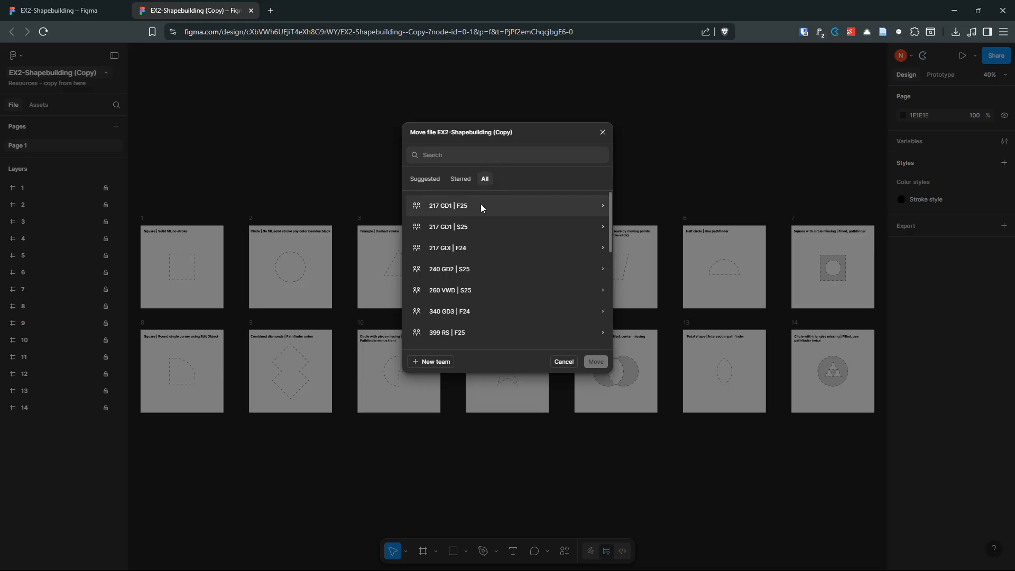
left_click(602, 205)
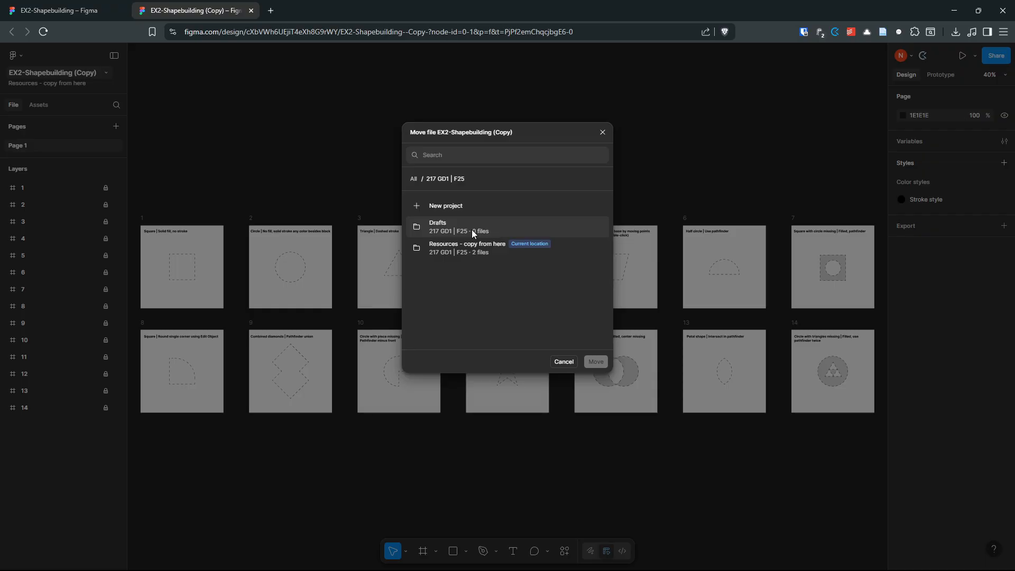
Step: Create a new project named with the student's name and move the file into it
left_click(417, 207)
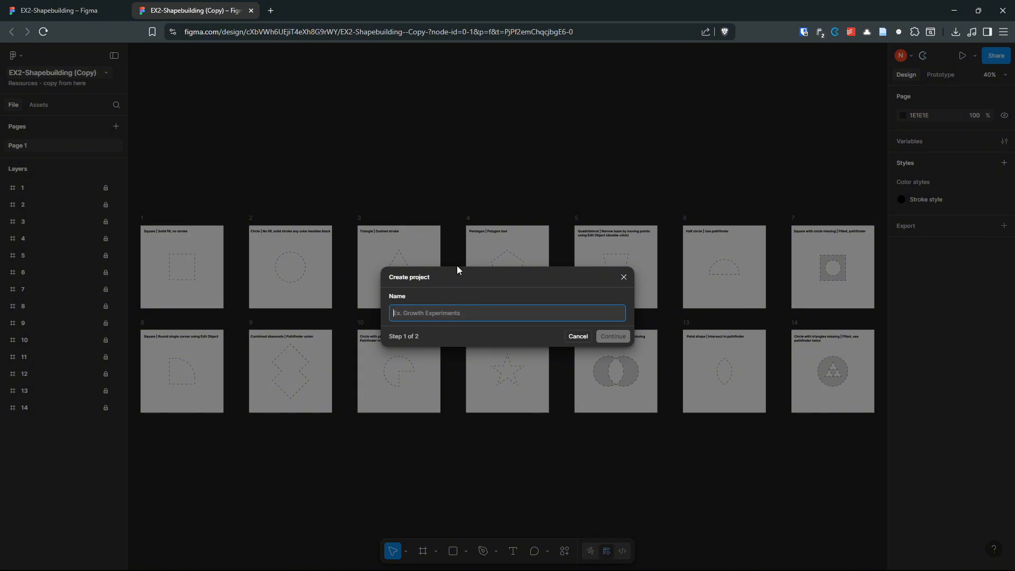
left_click(609, 338)
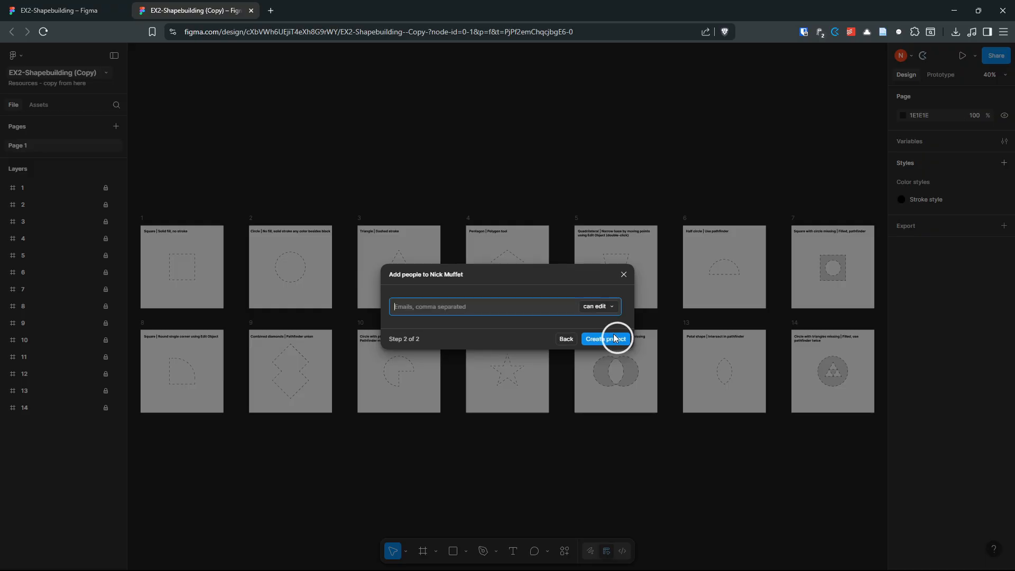
left_click(520, 287)
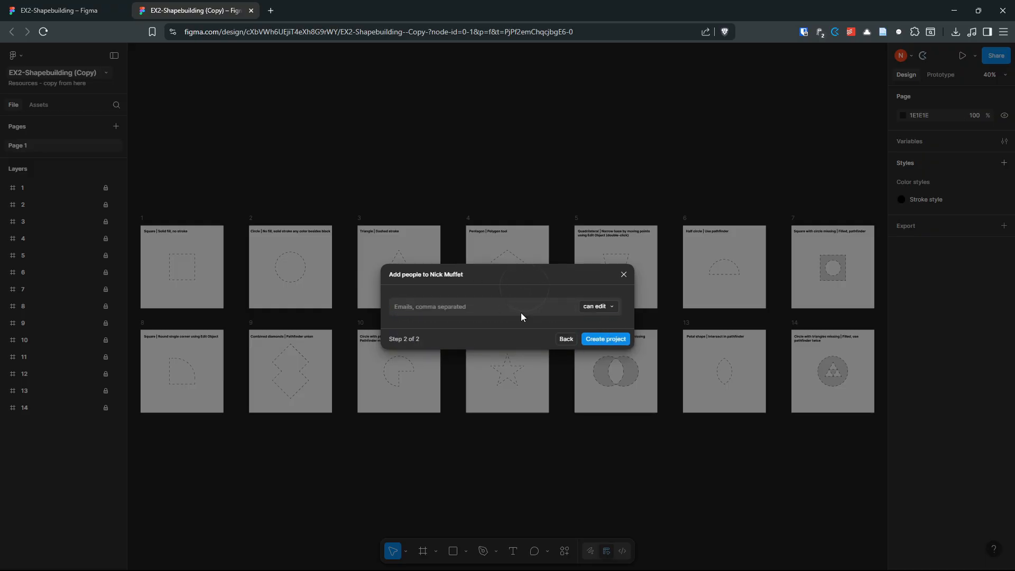
left_click(600, 308)
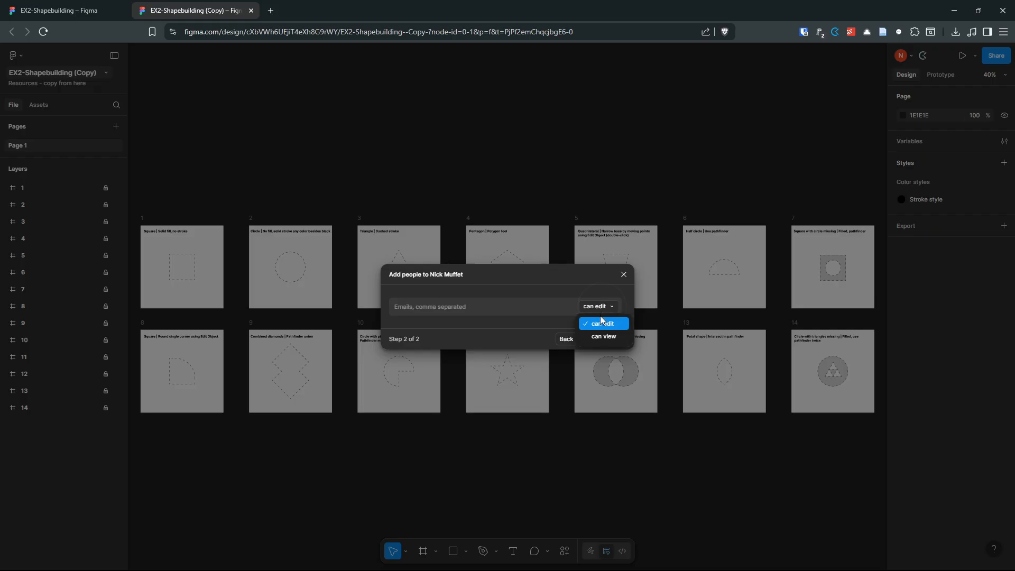
left_click(539, 288)
left_click(616, 340)
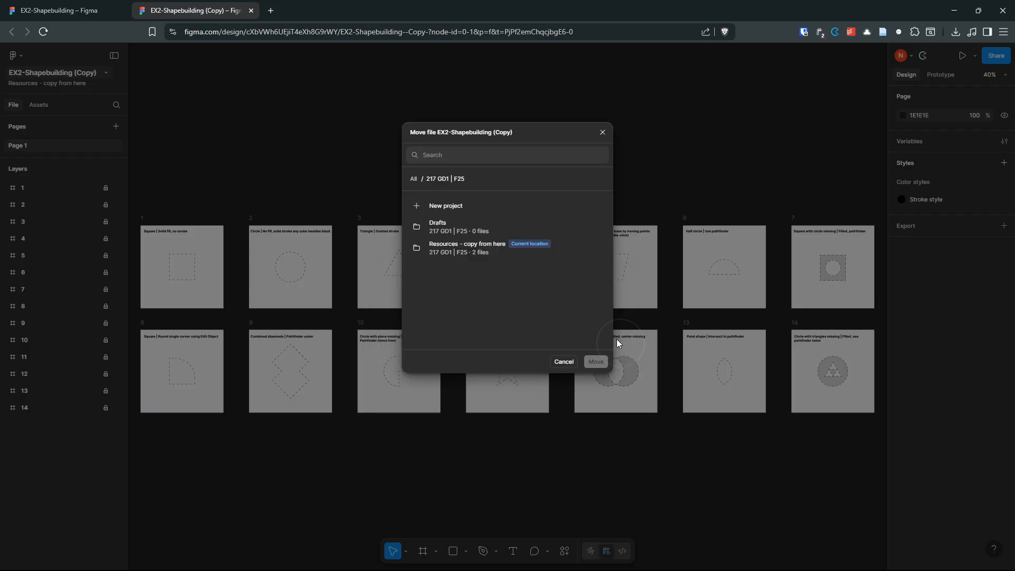
left_click(478, 272)
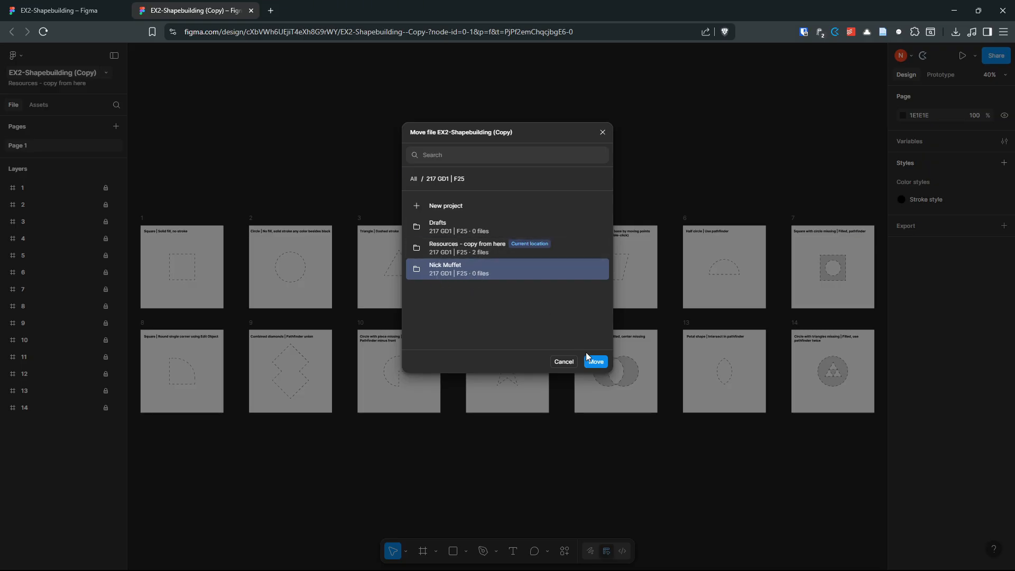
left_click(594, 363)
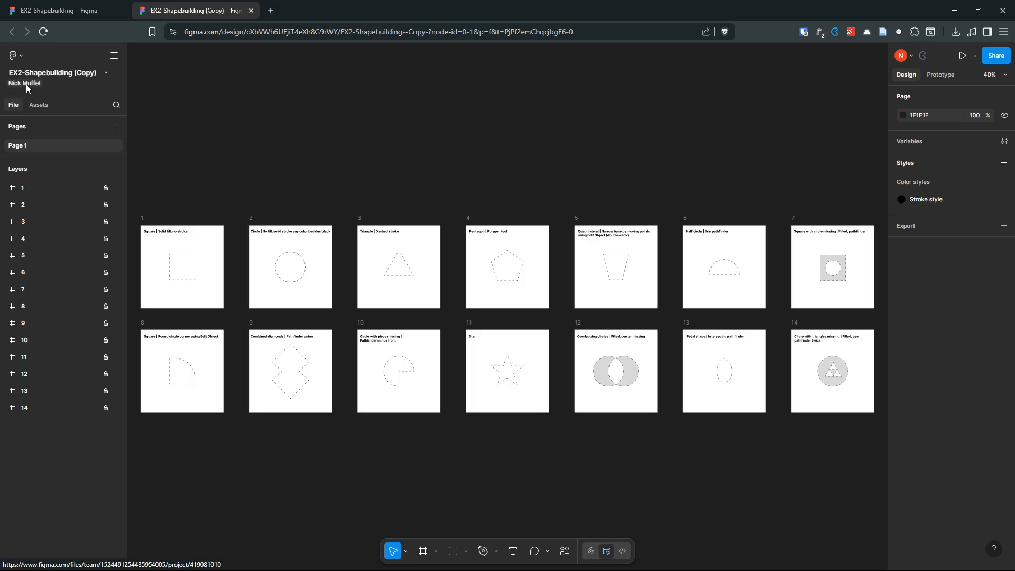
Step: Delete ' (Copy)' from the file title so it reads EX2-Shapebuilding
left_click(75, 74)
left_click(100, 74)
left_click_drag(100, 74, 74, 74)
key("BackSpace")
key("Return")
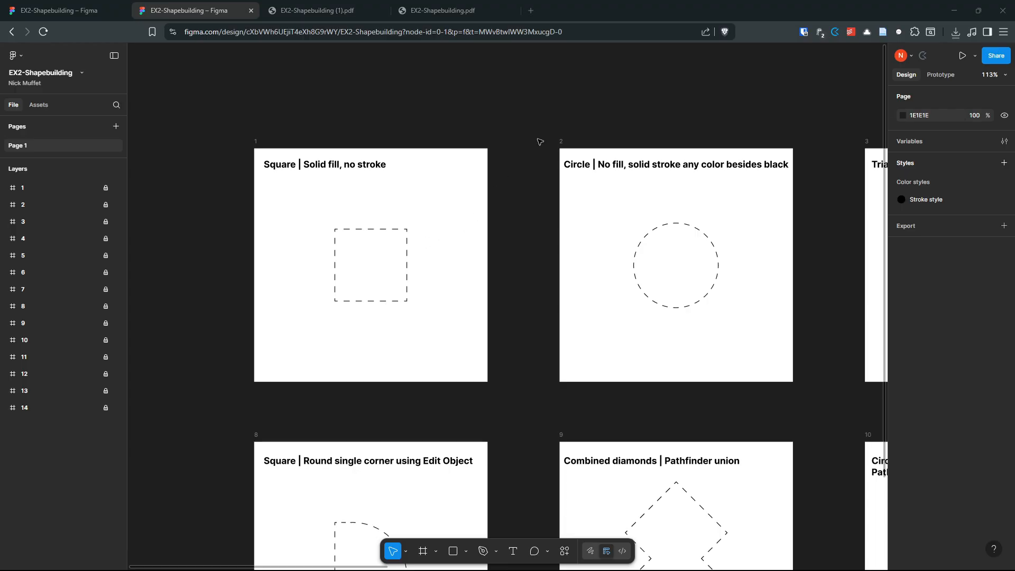
Step: Pan the canvas with the Hand tool, then return to the Move tool
left_click(497, 119)
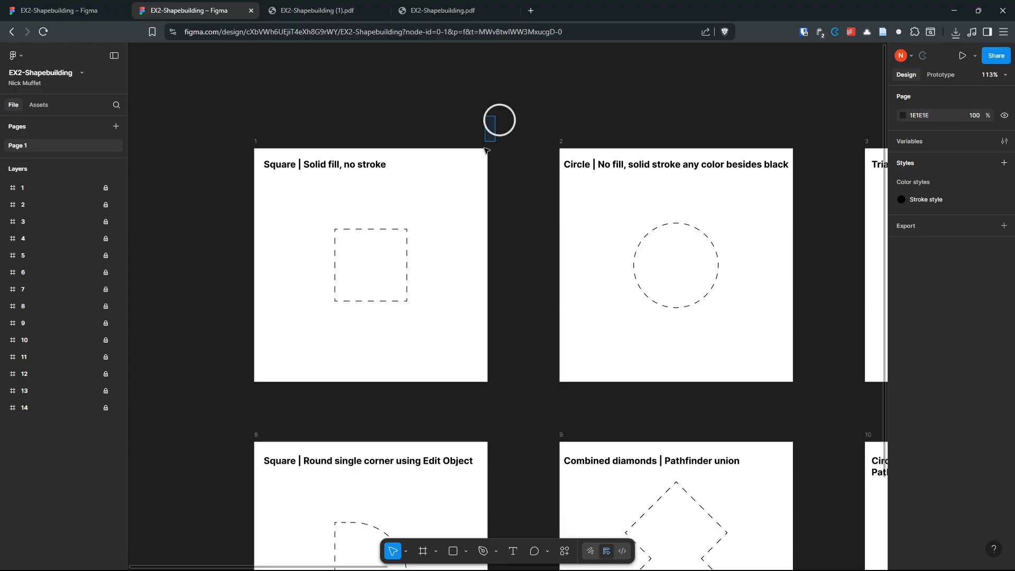
left_click(405, 552)
left_click(449, 512)
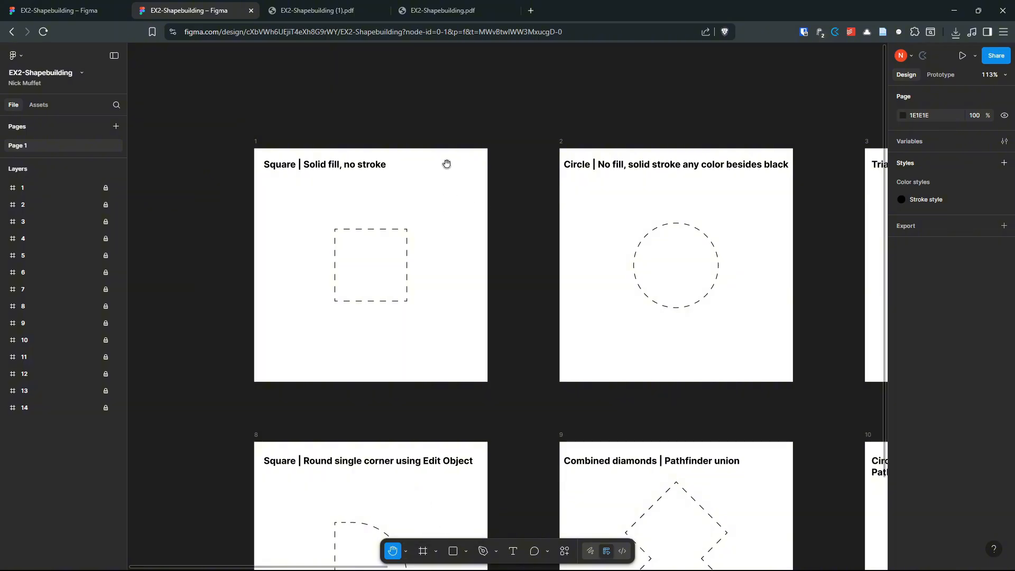
left_click_drag(443, 163, 437, 213)
left_click(406, 551)
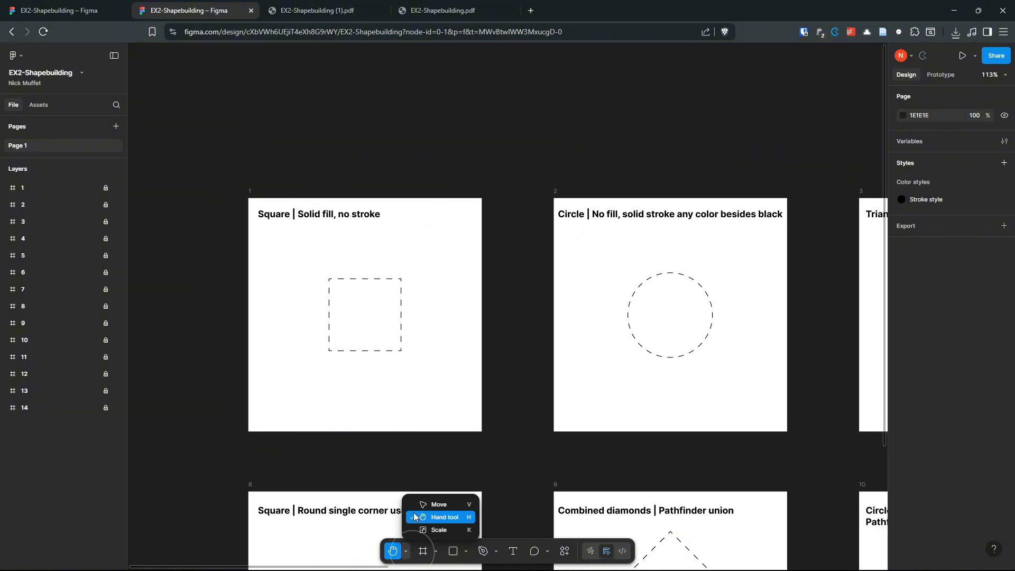
left_click(425, 500)
left_click_drag(492, 172, 448, 110)
left_click_drag(476, 205, 508, 181)
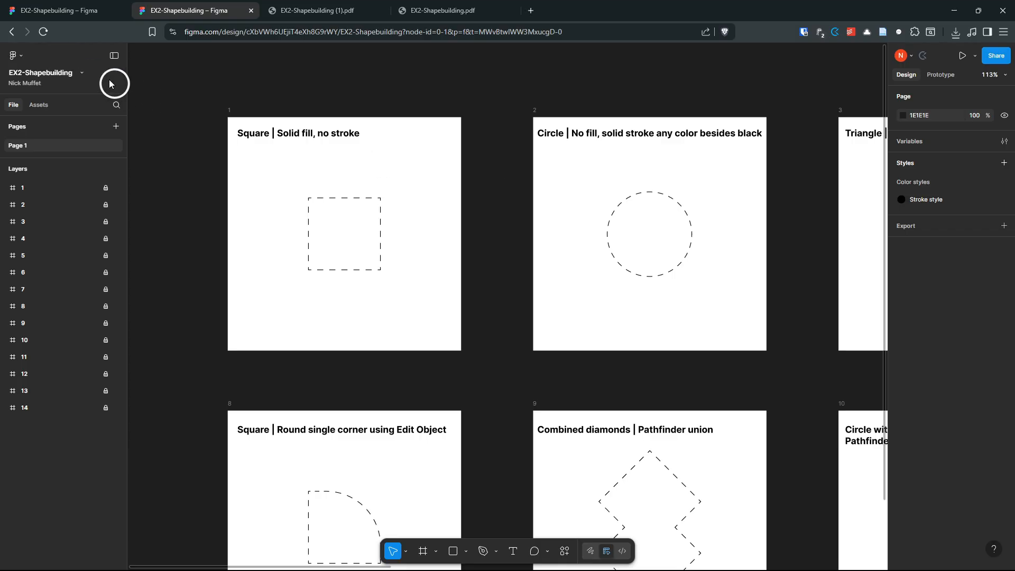
Step: Turn on 'Right-click and drag to pan' in Figma's Preferences
left_click(21, 57)
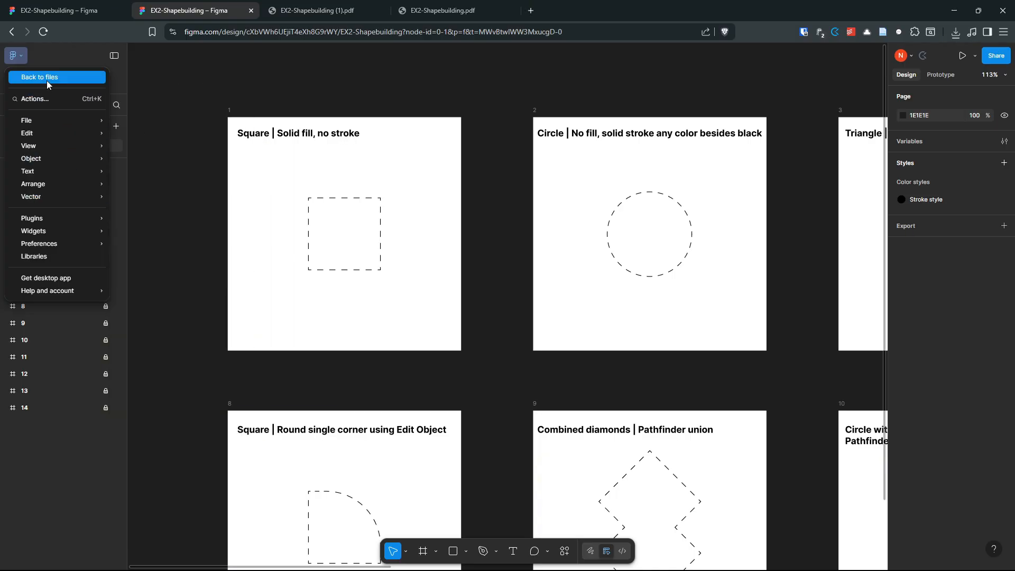
mouse_move(49, 248)
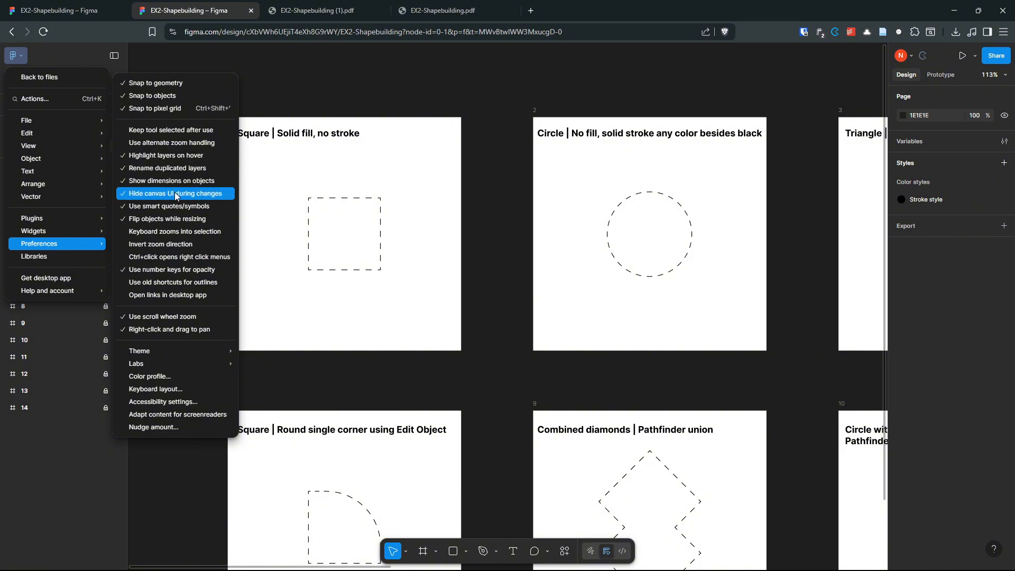
left_click(190, 334)
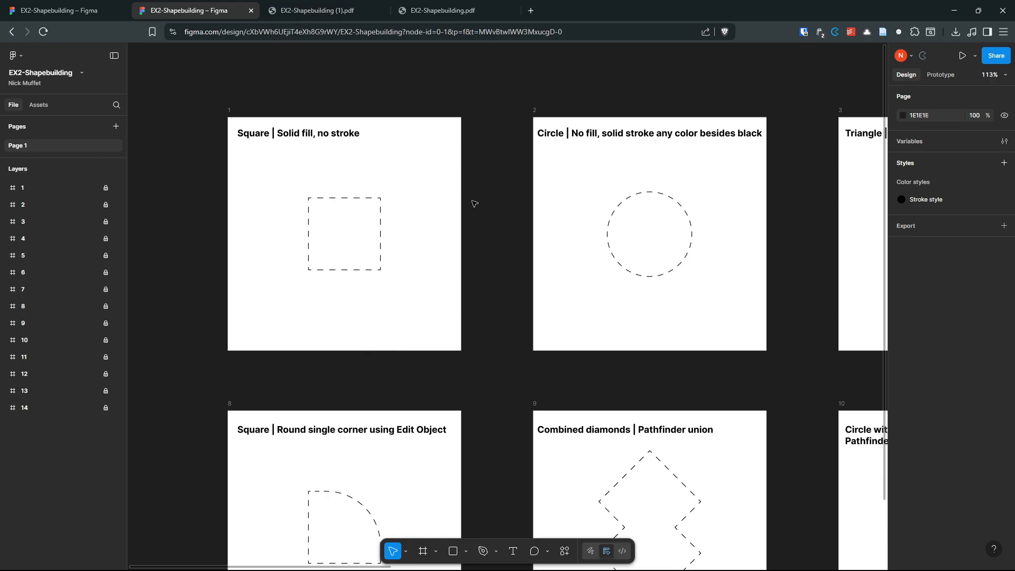
Step: Scroll and pan around the canvas to reach the first square frame
scroll(474, 205, "down", 6)
scroll(538, 215, "up", 5)
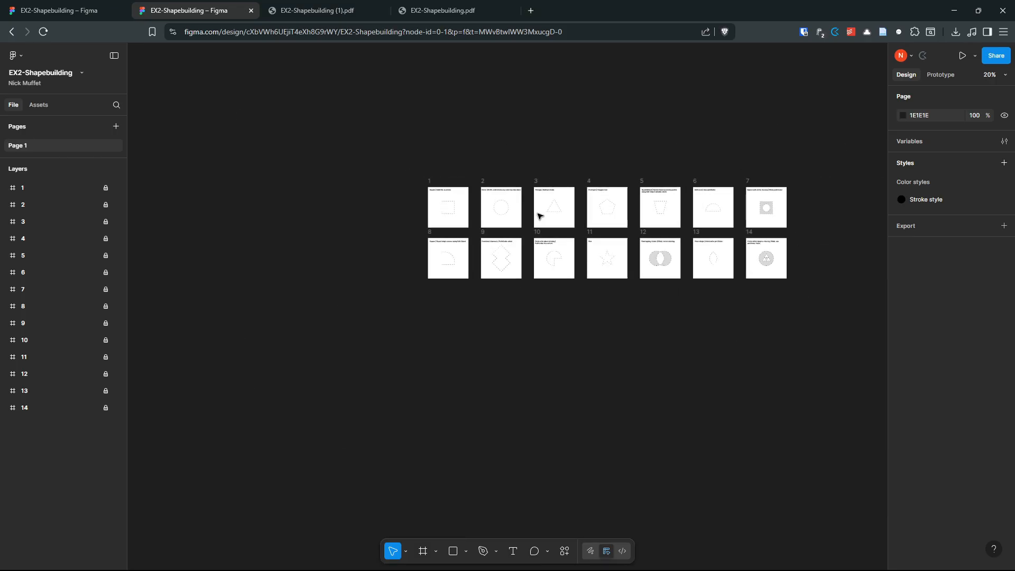
scroll(483, 215, "down", 4)
scroll(449, 221, "up", 5)
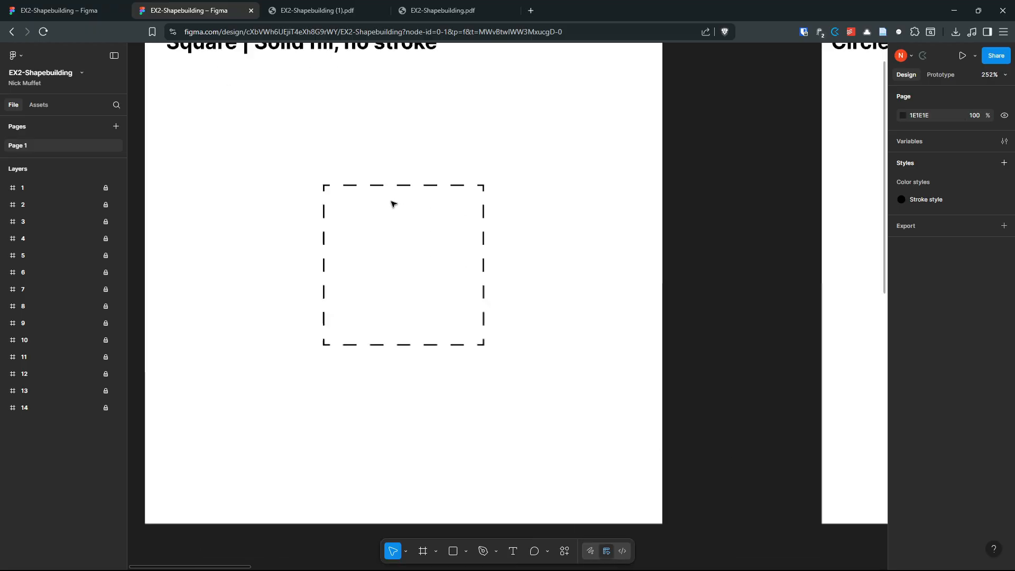
scroll(391, 201, "down", 5)
scroll(660, 220, "up", 5)
scroll(421, 222, "down", 1)
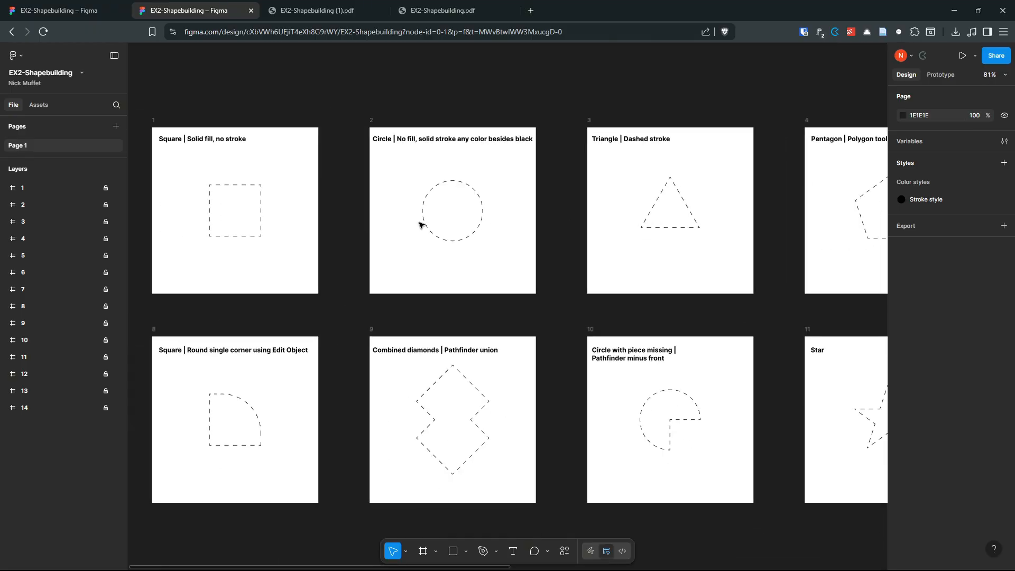
left_click_drag(317, 100, 283, 85)
left_click_drag(673, 204, 706, 232)
left_click_drag(385, 218, 572, 240)
scroll(462, 226, "up", 5)
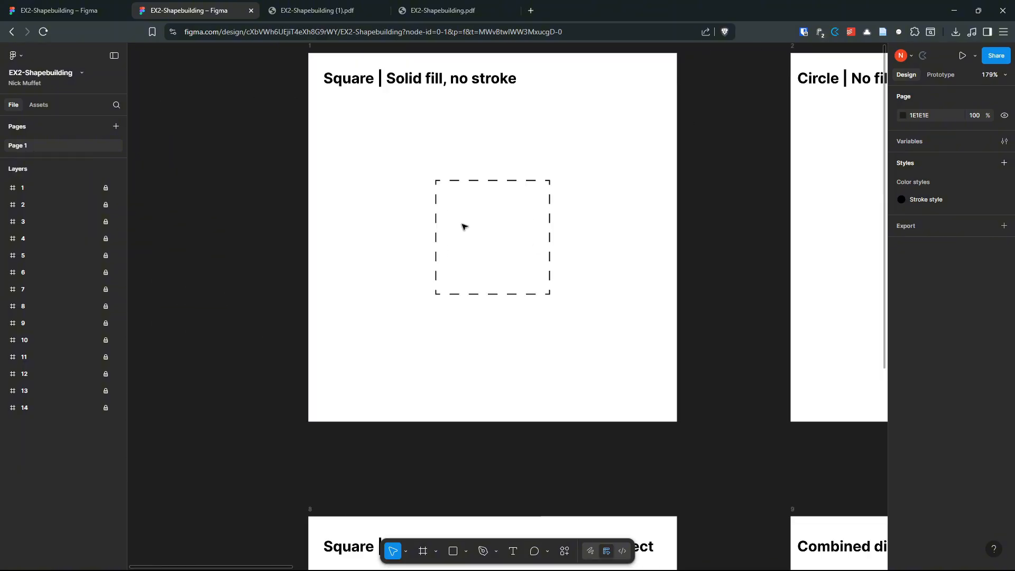
left_click_drag(524, 205, 519, 255)
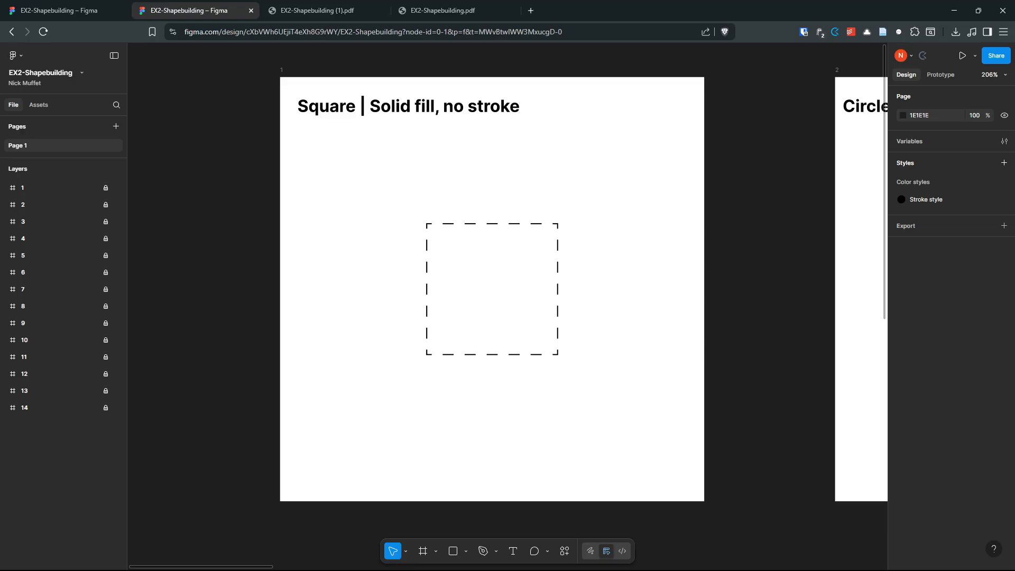
Step: Fit all fourteen frames with Shift+1, then zoom onto the Square | Solid fill template
key("shift+1")
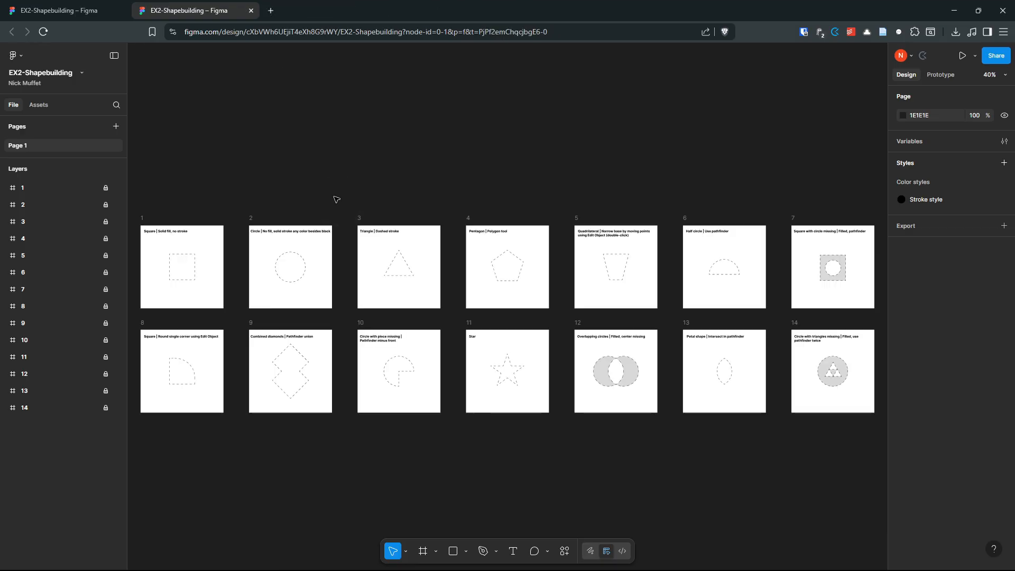
scroll(317, 264, "up", 8)
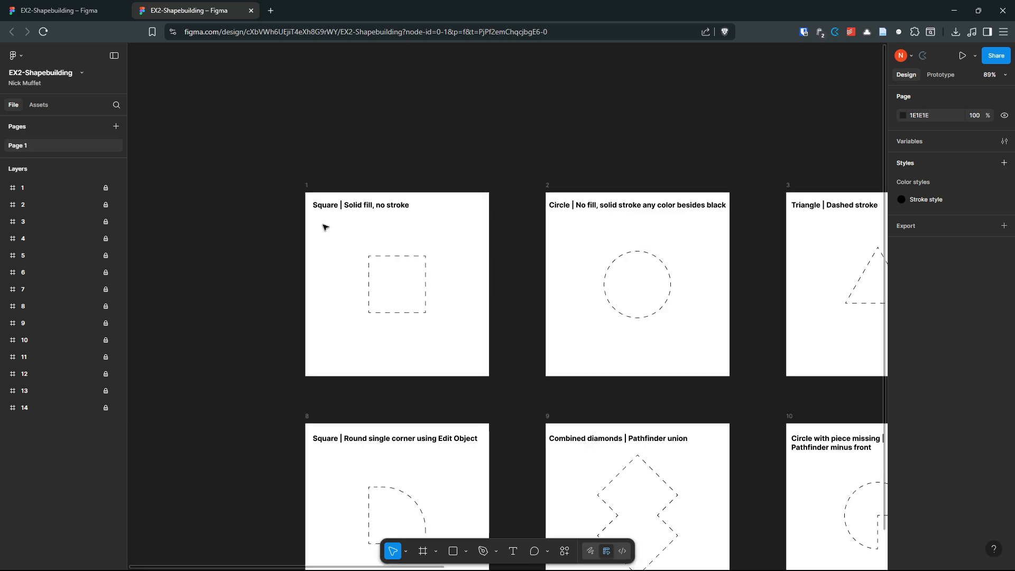
left_click_drag(667, 349, 672, 314)
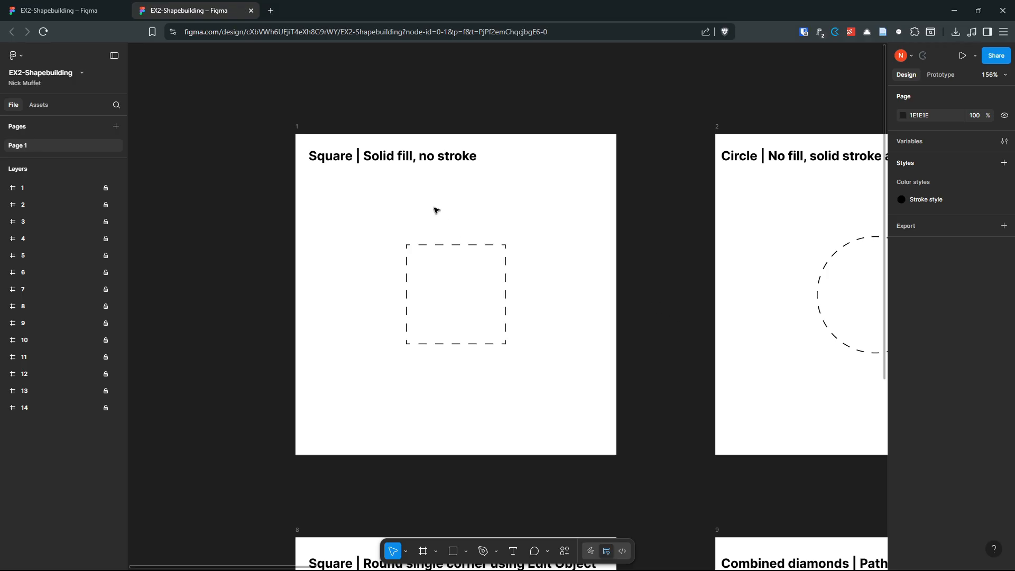
scroll(435, 208, "up", 2)
left_click_drag(548, 244, 570, 226)
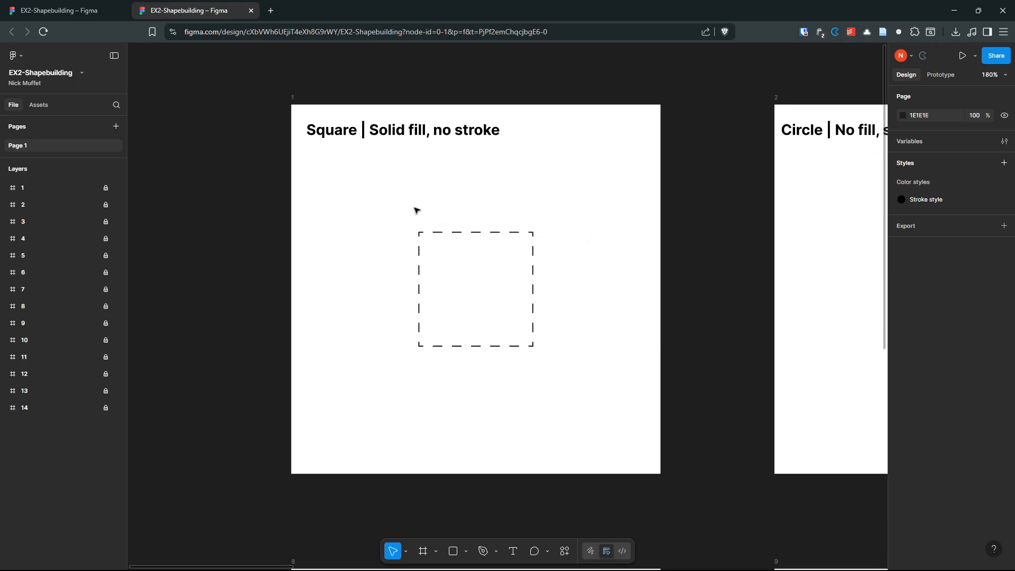
scroll(458, 183, "down", 1)
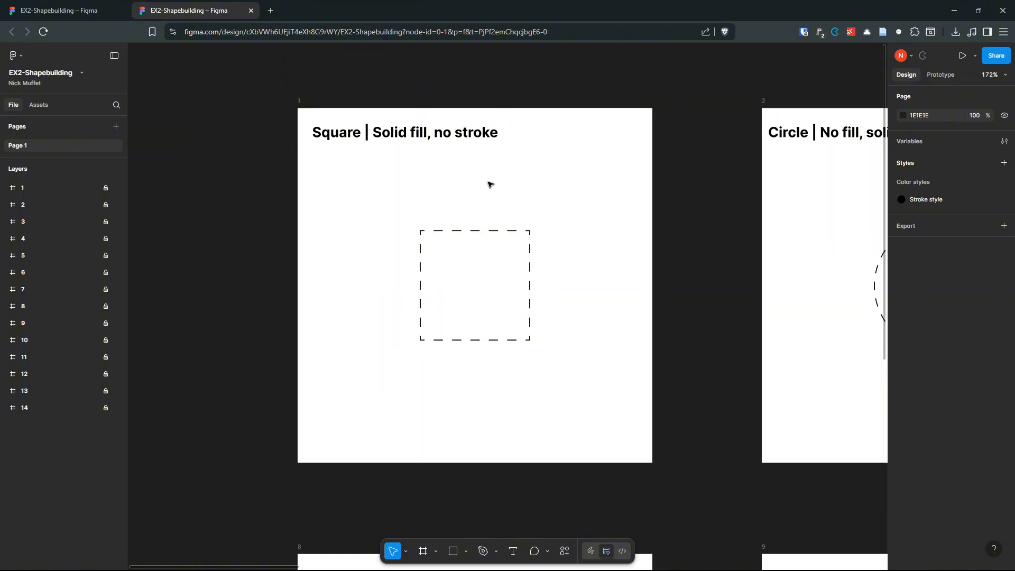
scroll(479, 183, "down", 1)
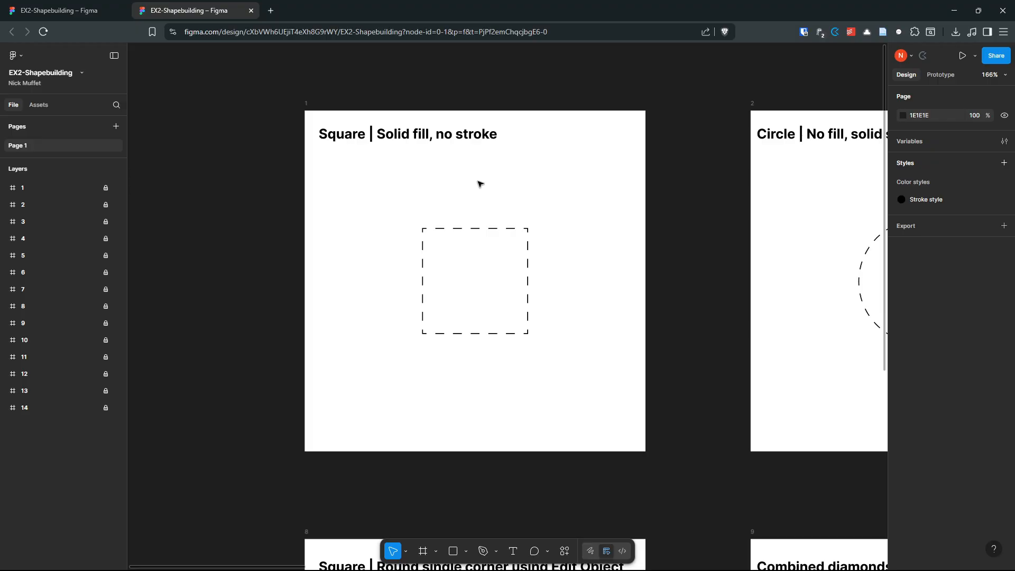
left_click(452, 550)
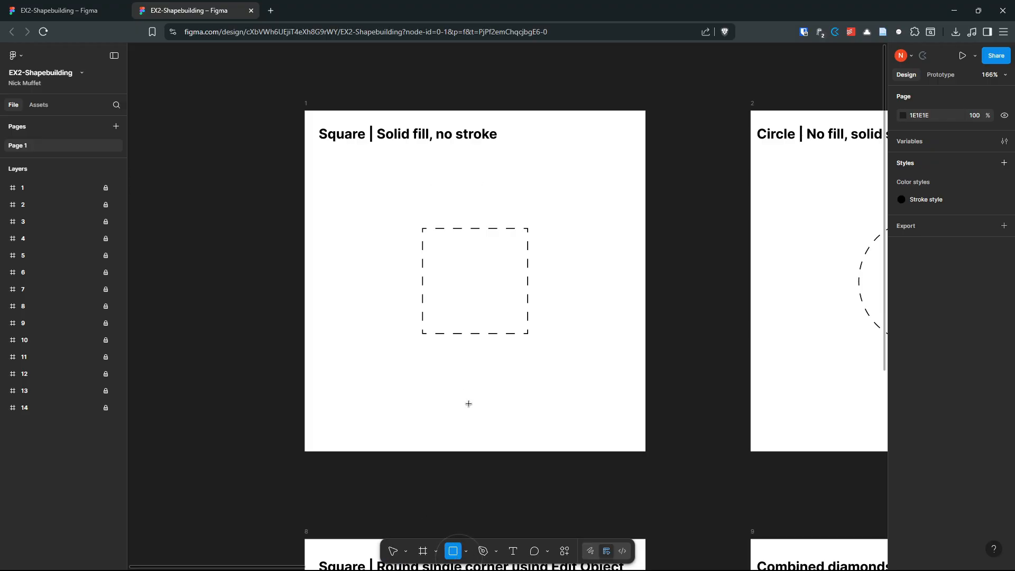
mouse_move(411, 222)
left_mouse_down()
mouse_move(519, 361)
mouse_move(513, 335)
mouse_move(529, 352)
left_mouse_up()
left_click(195, 228)
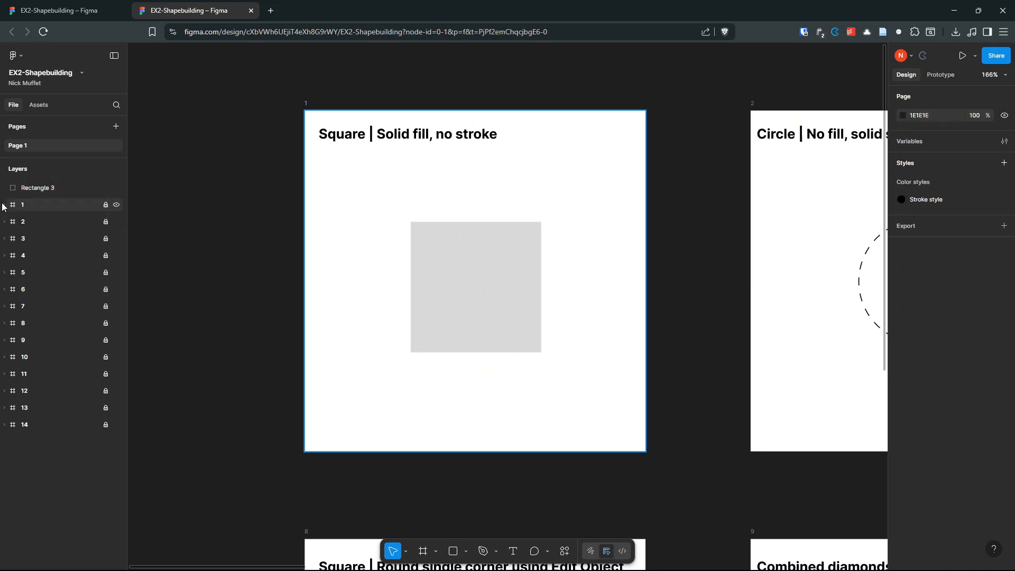
left_click(46, 191)
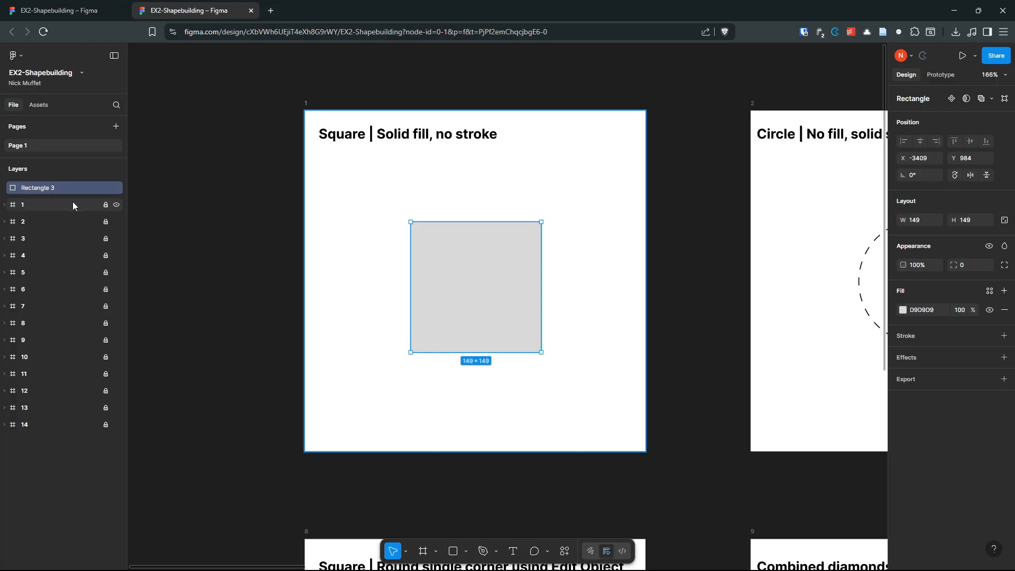
left_click_drag(459, 288, 167, 275)
left_click_drag(220, 153, 389, 135)
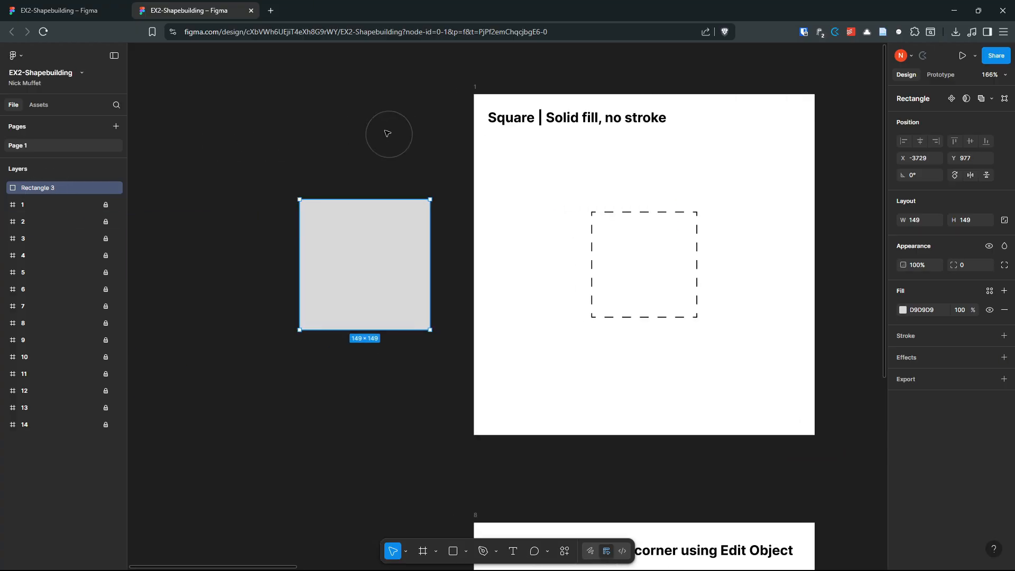
left_click_drag(364, 253, 260, 245)
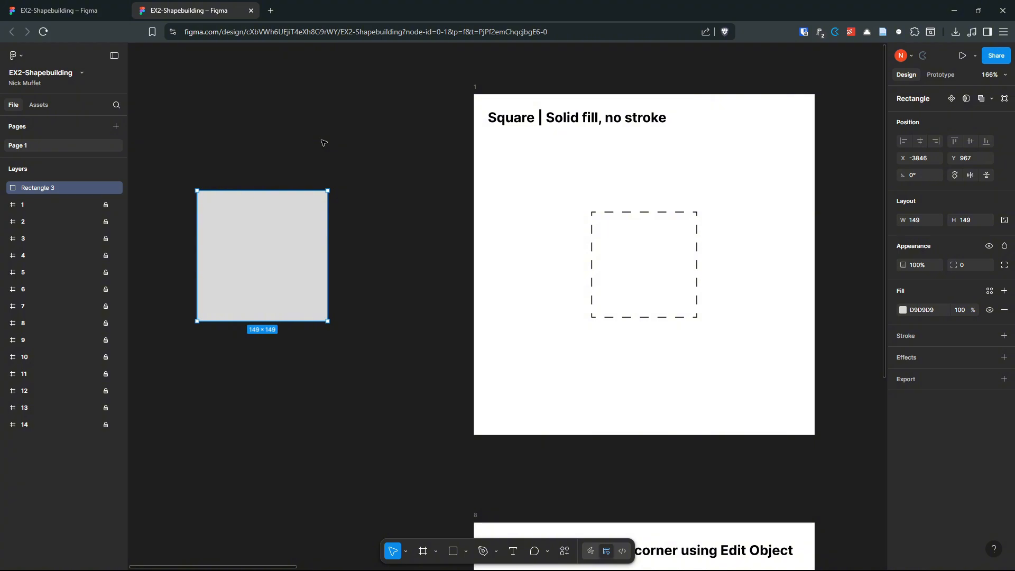
key("Delete")
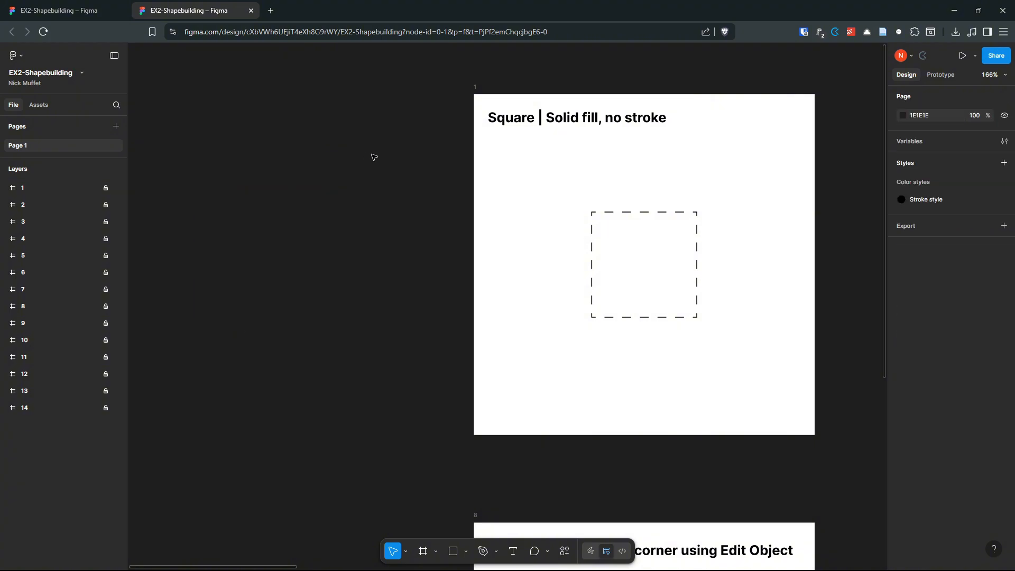
left_click_drag(374, 156, 284, 186)
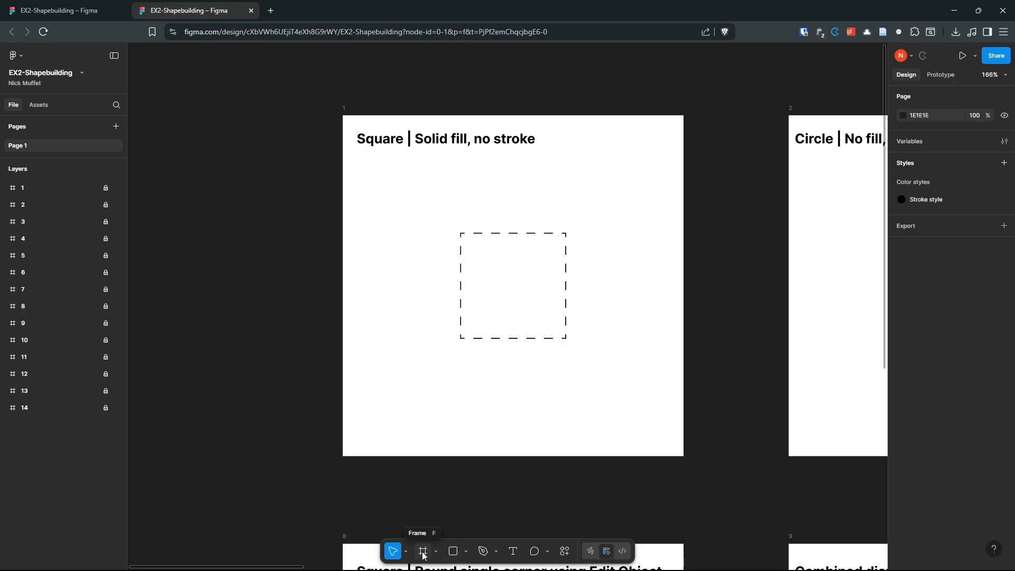
Step: Draw a 389 × 389 Frame 1 over the Square template and remove its white fill
left_click(424, 551)
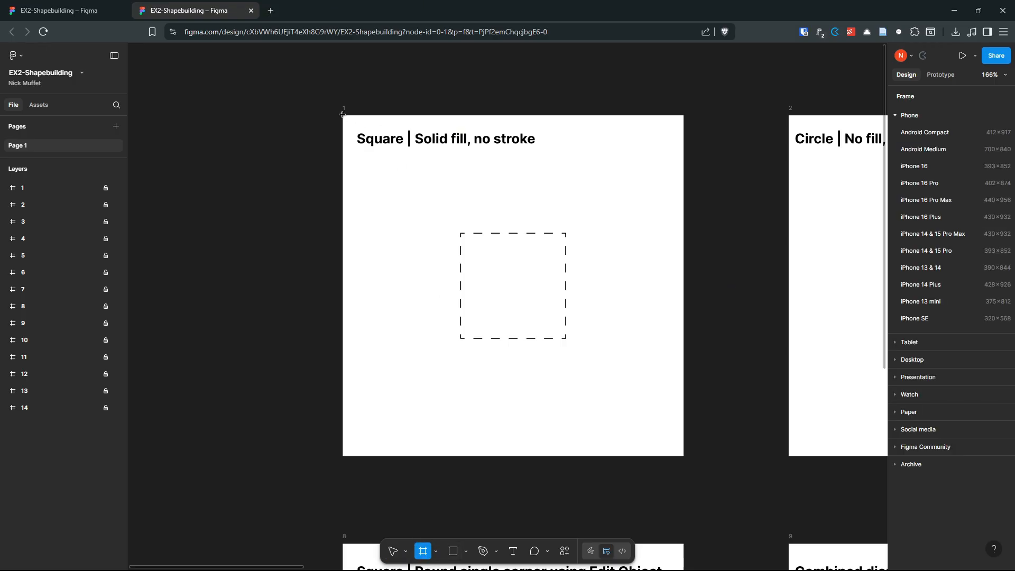
left_click_drag(343, 115, 685, 349)
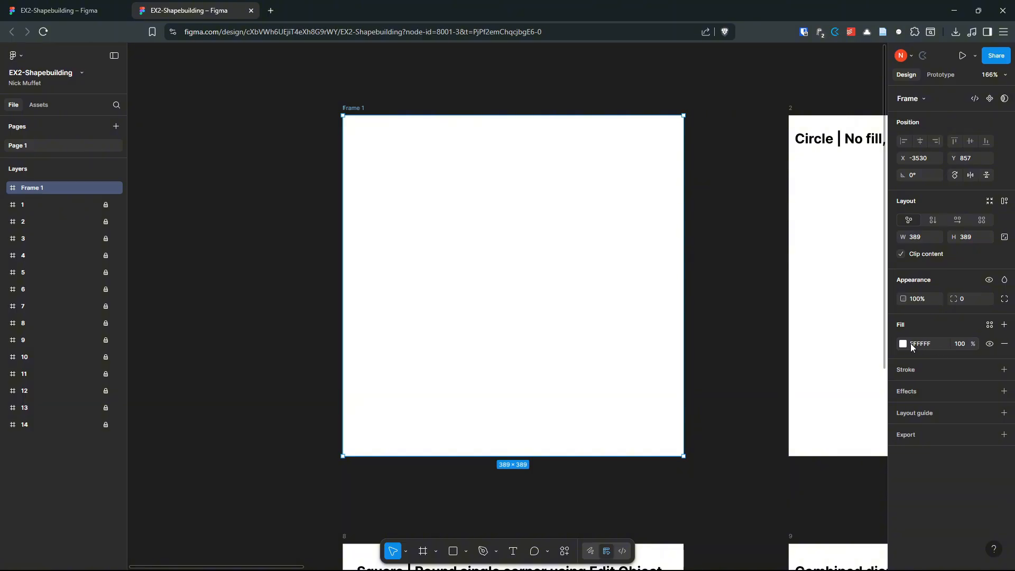
left_click(1005, 344)
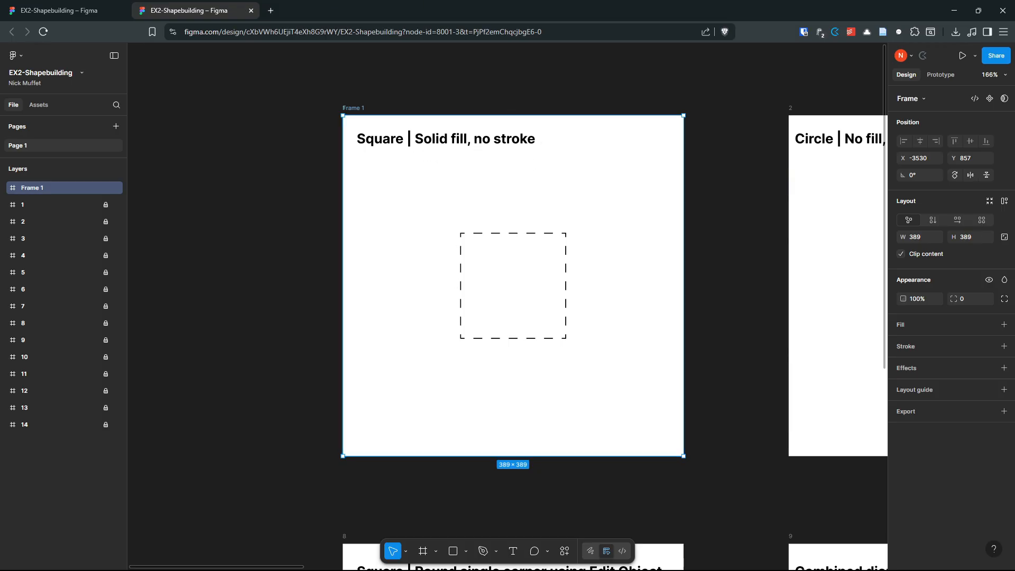
Step: Draw a grey 125 × 125 square over the dashed square placeholder in Frame 1
left_click(452, 552)
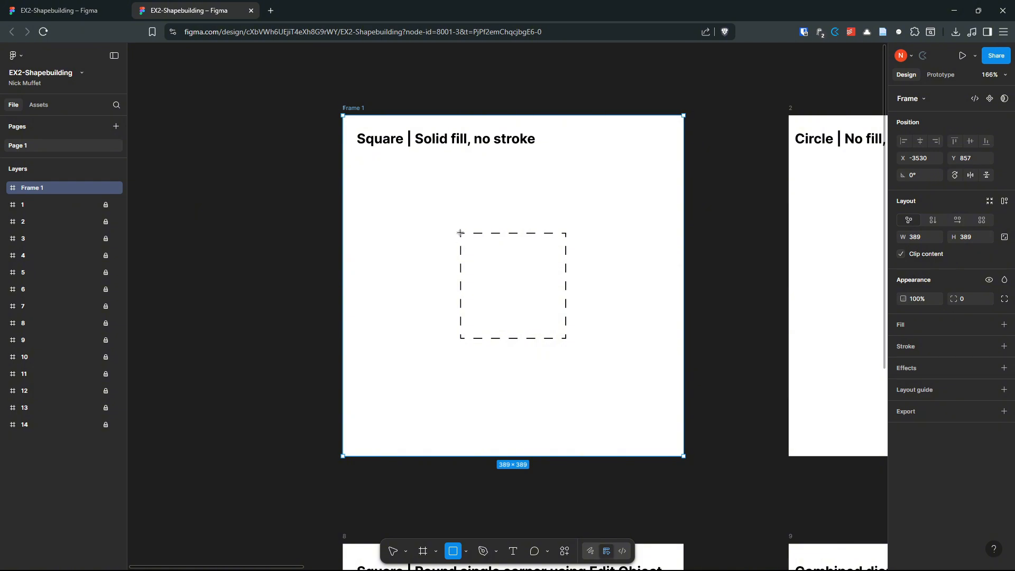
mouse_move(460, 233)
left_mouse_down()
mouse_move(546, 318)
mouse_move(551, 341)
mouse_move(569, 342)
left_mouse_up()
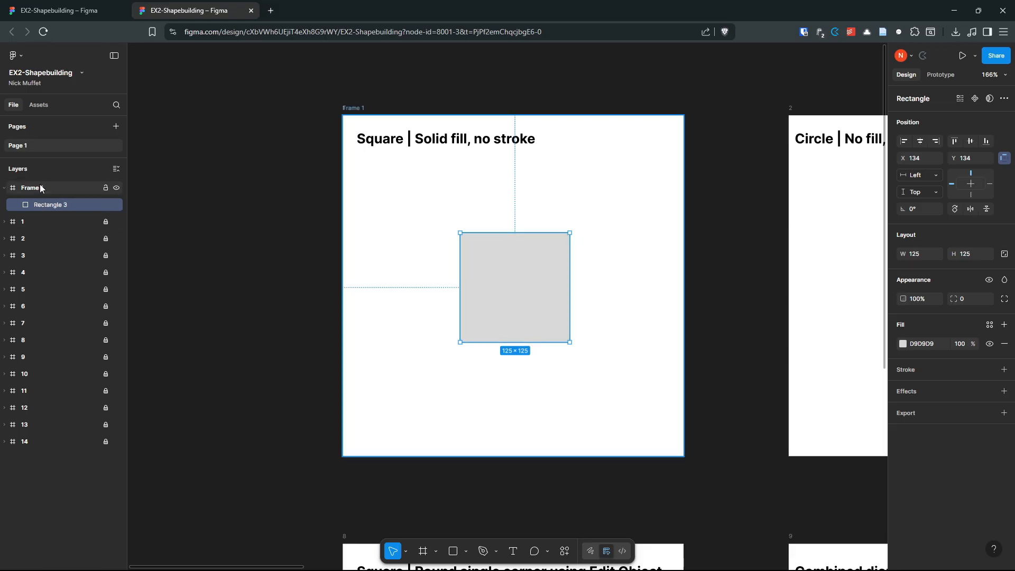
left_click(116, 187)
left_click(117, 188)
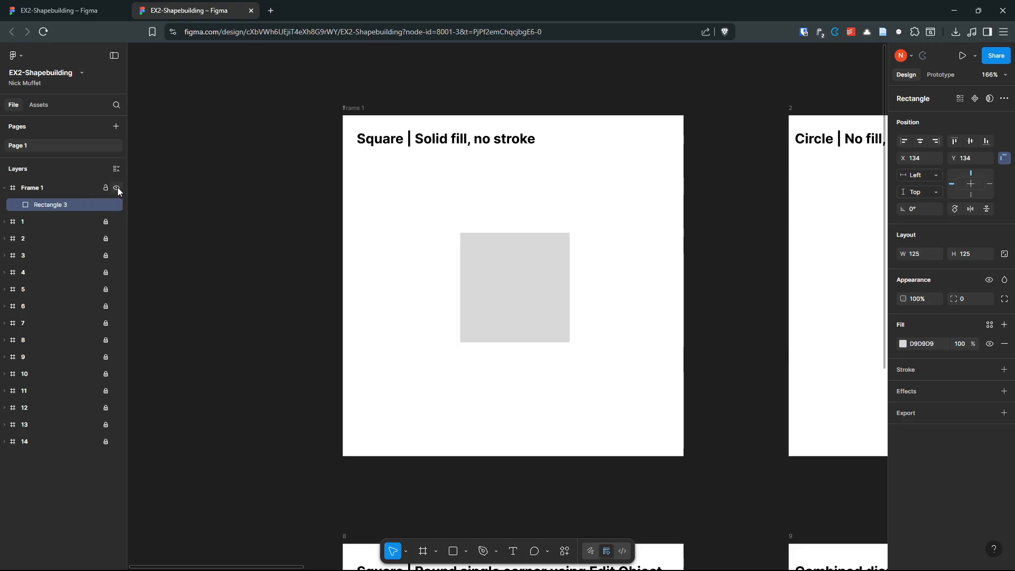
Step: Undo an accidental square duplicate and Frame 1 move
left_click_drag(540, 301, 630, 215)
scroll(605, 358, "down", 5)
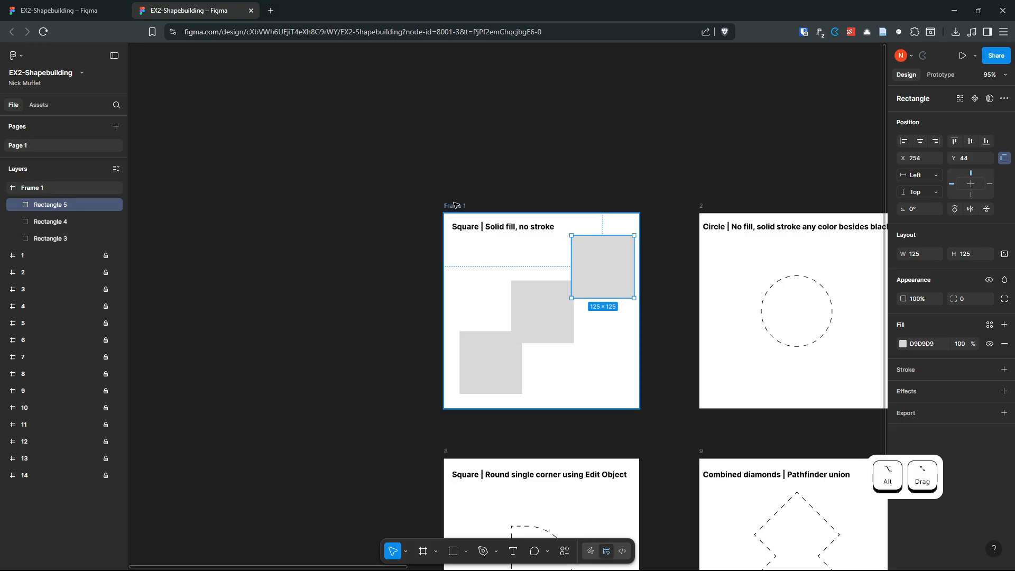
left_click_drag(455, 205, 208, 149)
scroll(500, 120, "left", 3)
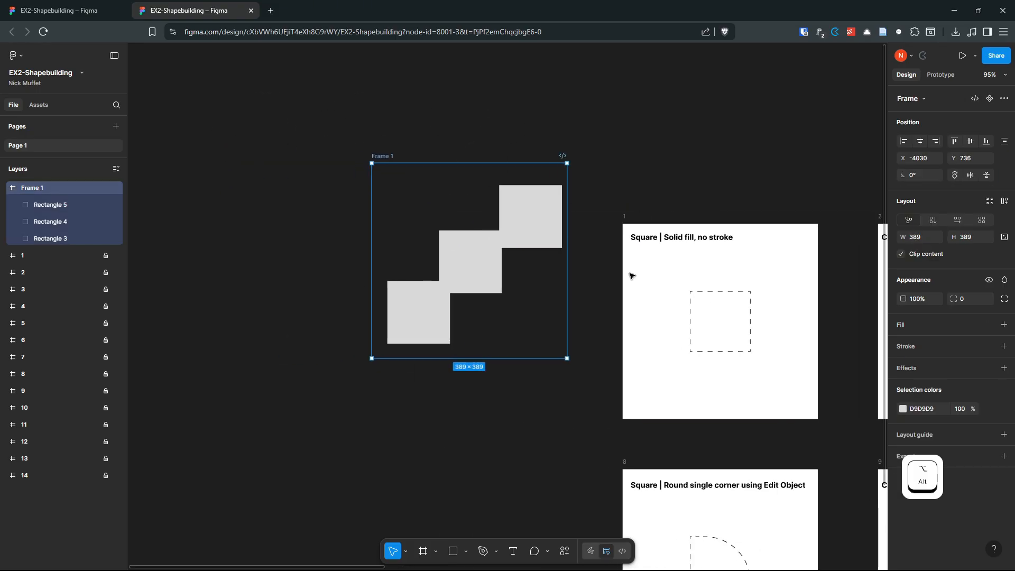
key("ctrl+z")
key("ctrl+z")
key("ctrl+z")
key("ctrl+z")
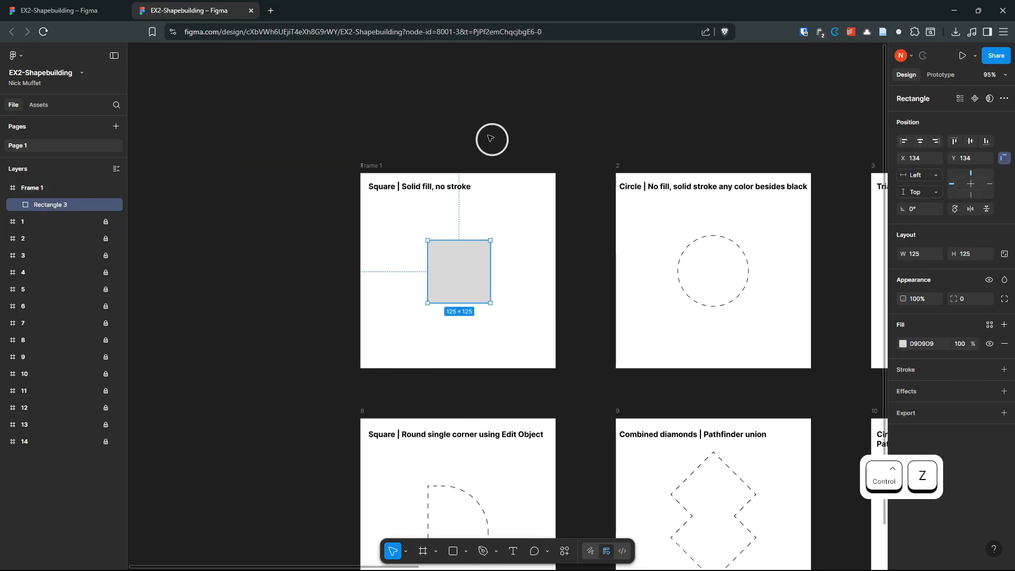
Step: Deselect the square and pan over to the Circle template frame
scroll(496, 212, "up", 3)
scroll(544, 227, "up", 2)
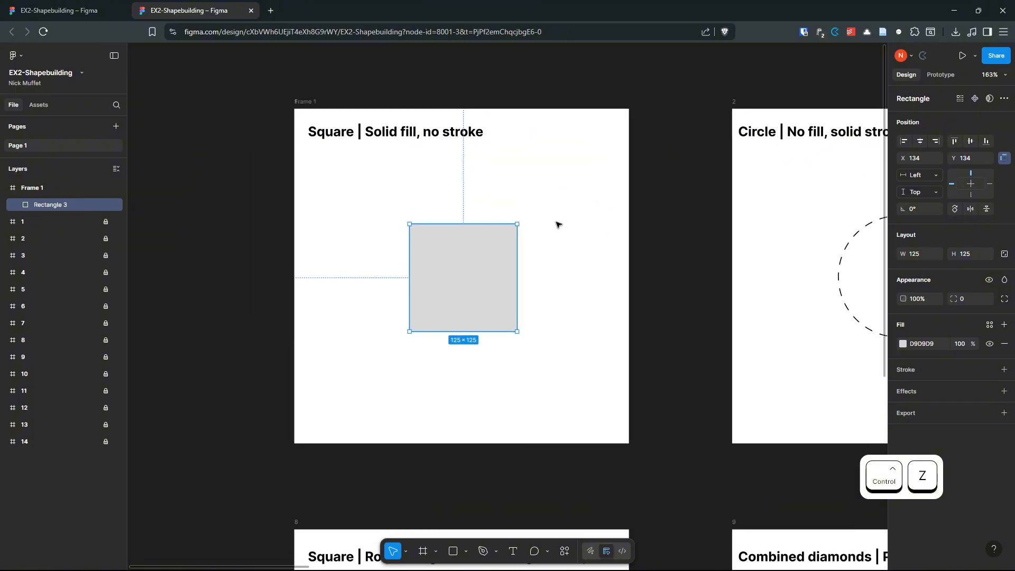
scroll(468, 236, "up", 1)
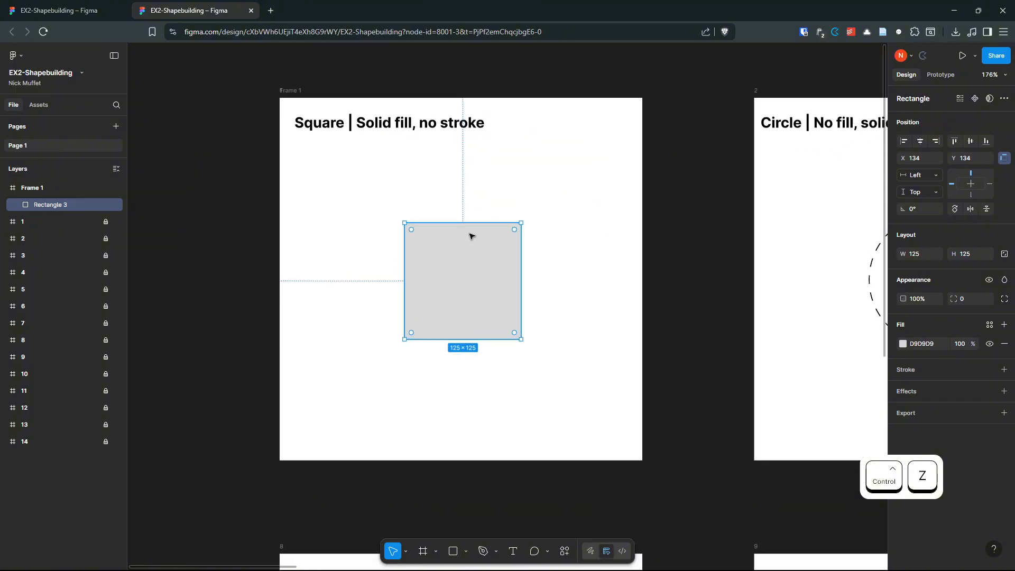
left_click(231, 131)
left_click_drag(777, 199, 355, 200)
scroll(462, 168, "up", 2)
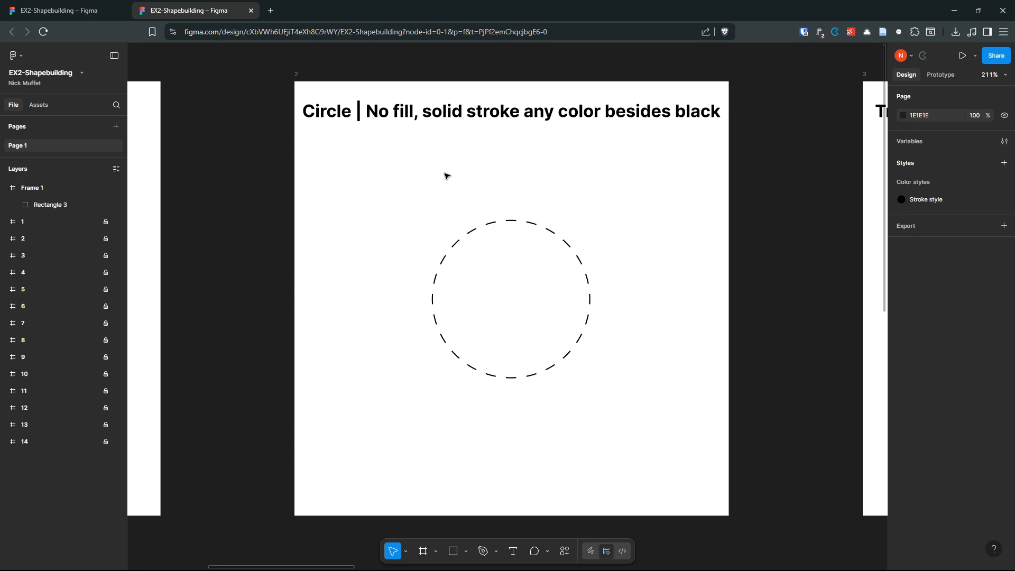
Step: Pick the Ellipse tool and try drawing the circle twice, undoing both misshapen attempts
left_click(467, 552)
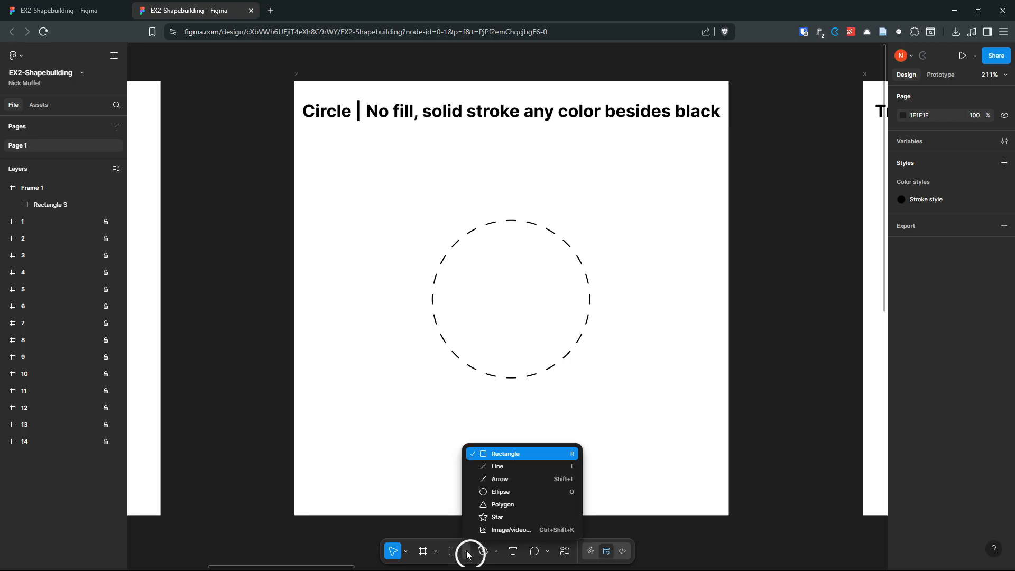
left_click(505, 491)
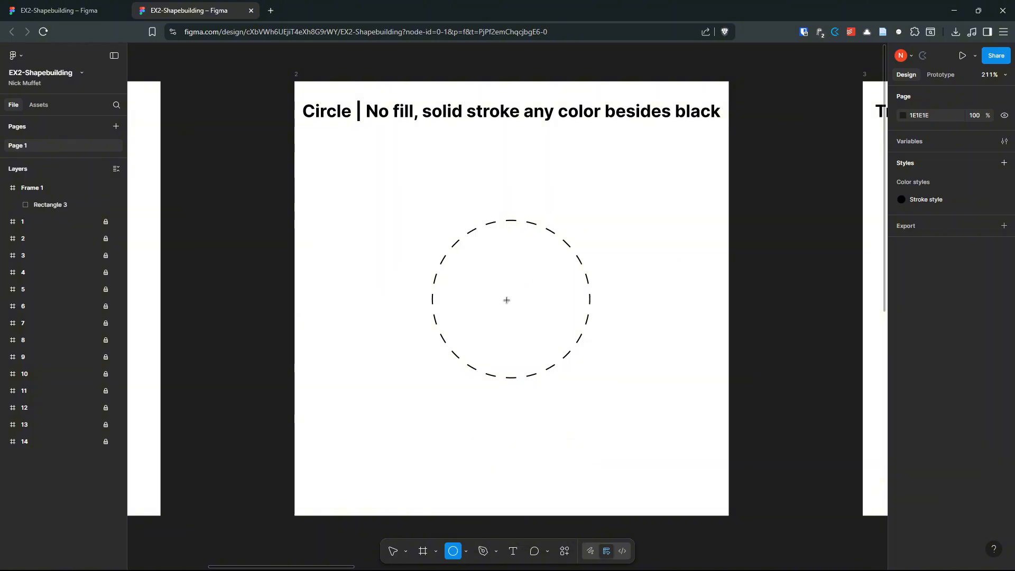
mouse_move(505, 299)
left_mouse_down()
mouse_move(536, 346)
mouse_move(659, 437)
mouse_move(510, 310)
mouse_move(643, 446)
mouse_move(550, 322)
mouse_move(581, 376)
mouse_move(618, 398)
mouse_move(581, 366)
mouse_move(679, 471)
mouse_move(605, 395)
mouse_move(659, 448)
left_mouse_up()
key("ctrl+z")
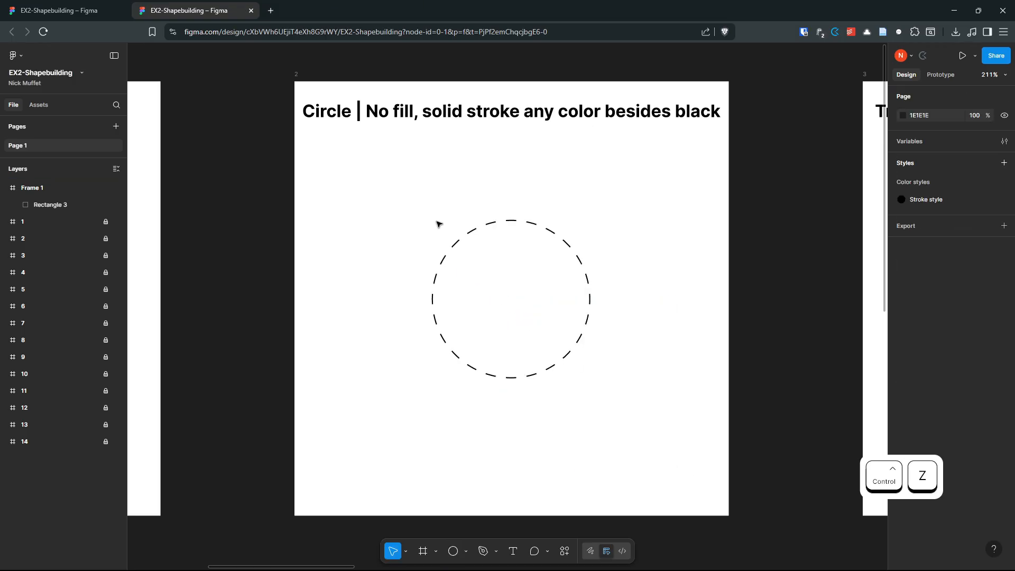
key("o")
left_click_drag(436, 219, 655, 420)
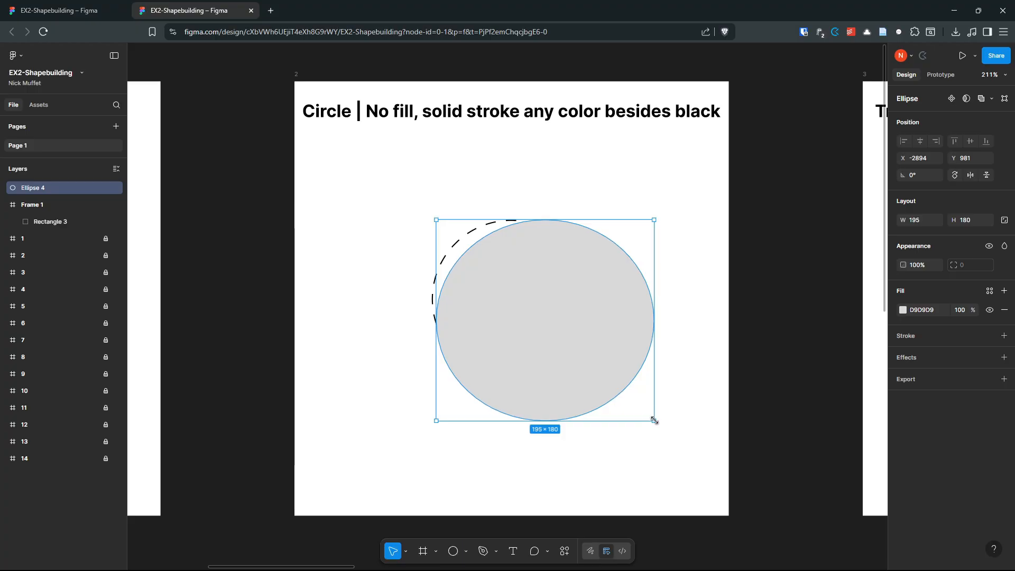
key("ctrl+z")
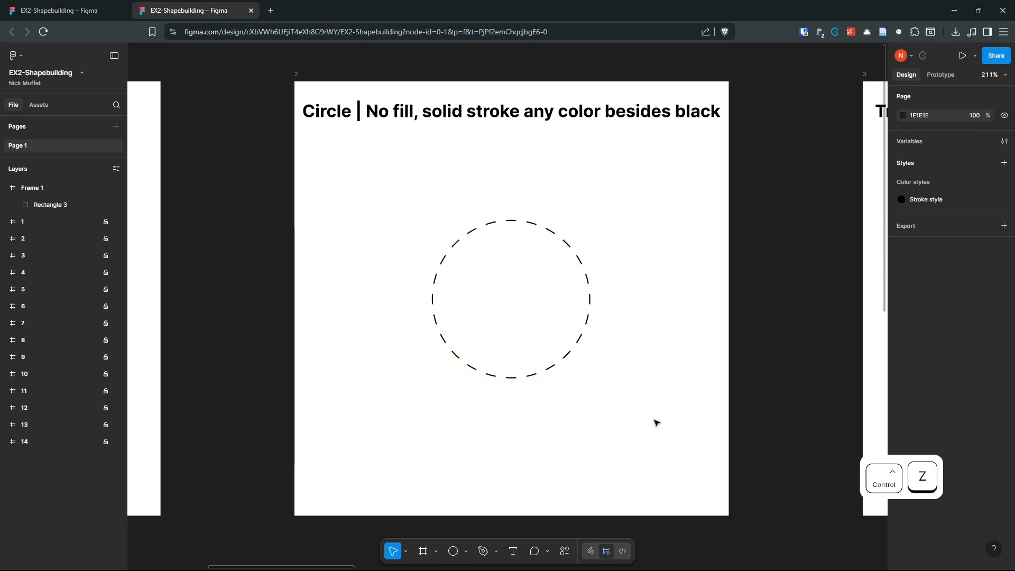
Step: Redraw the ellipse over the dashed outline until it is a 148 × 148 circle
left_click(453, 551)
left_click_drag(508, 300, 585, 376)
key("ctrl+z")
key("o")
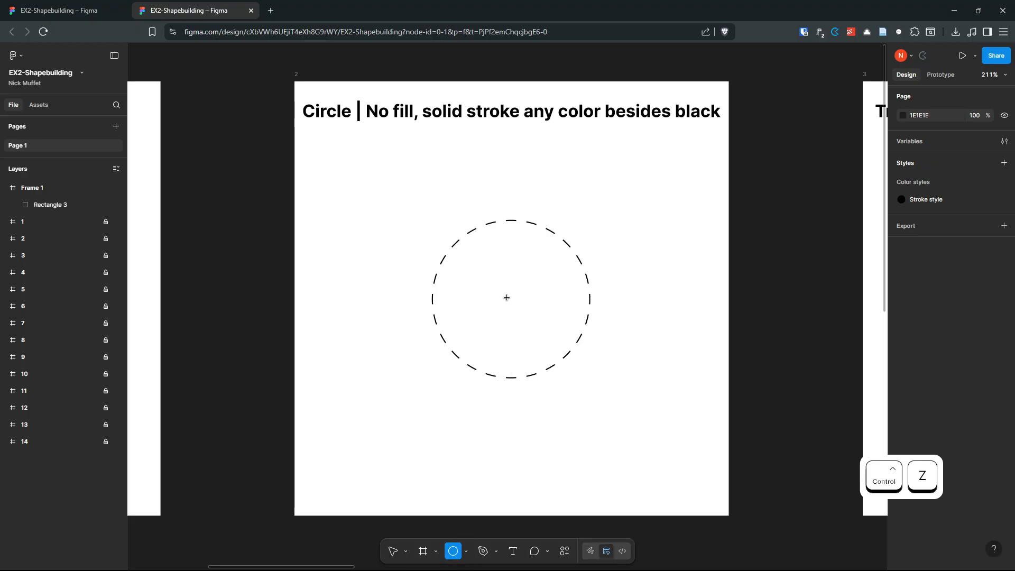
left_click_drag(505, 298, 588, 365)
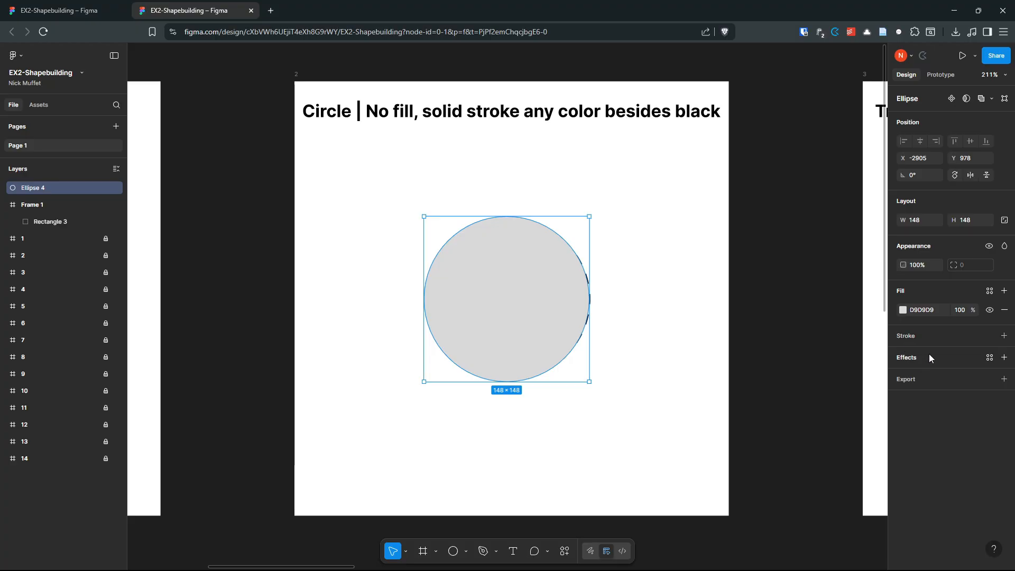
Step: Add a stroke to the circle and set its colour to blue 1A28C8
left_click(1003, 336)
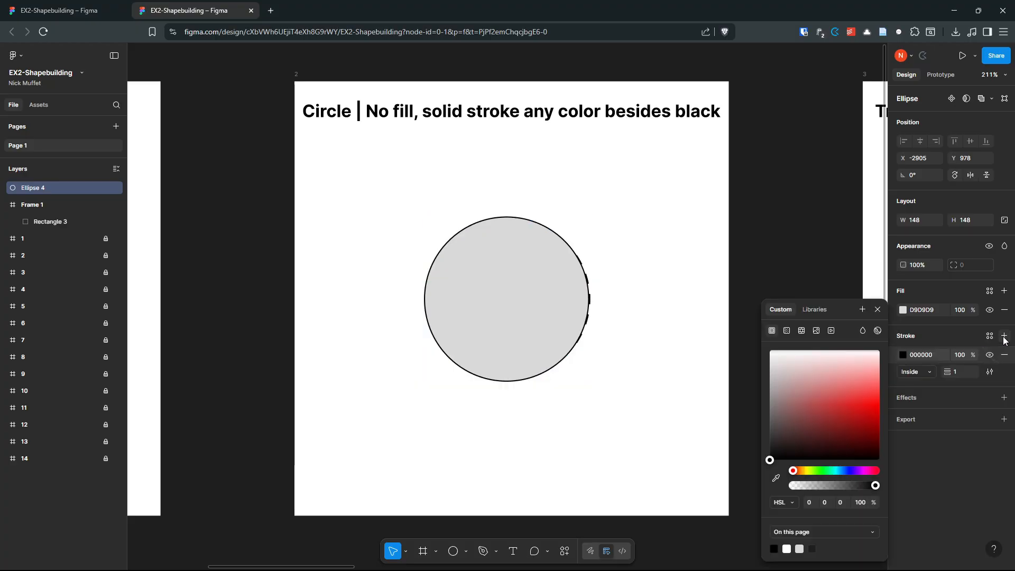
left_click(901, 355)
left_click(901, 355)
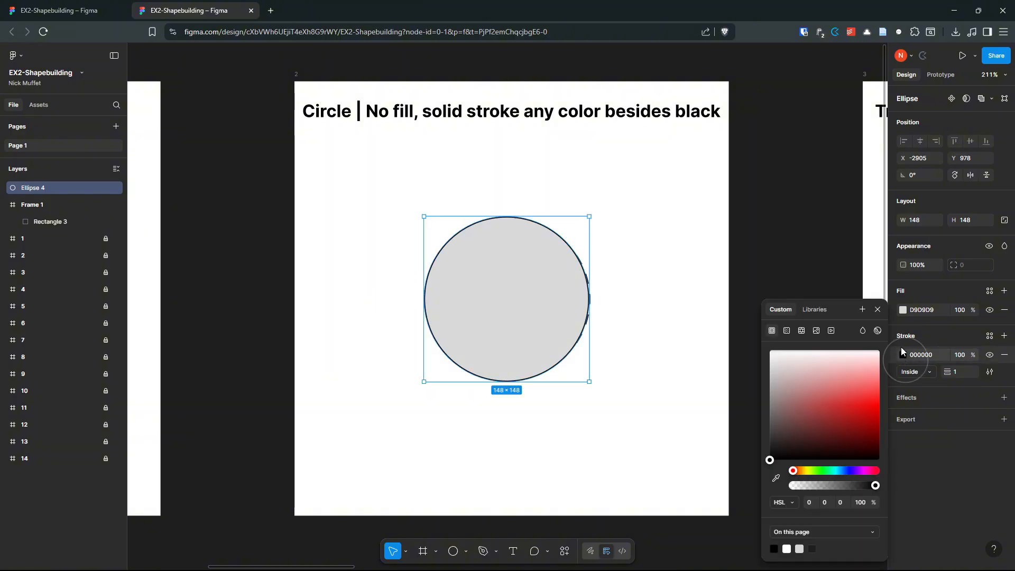
left_click_drag(829, 430, 863, 401)
left_click_drag(840, 470, 850, 470)
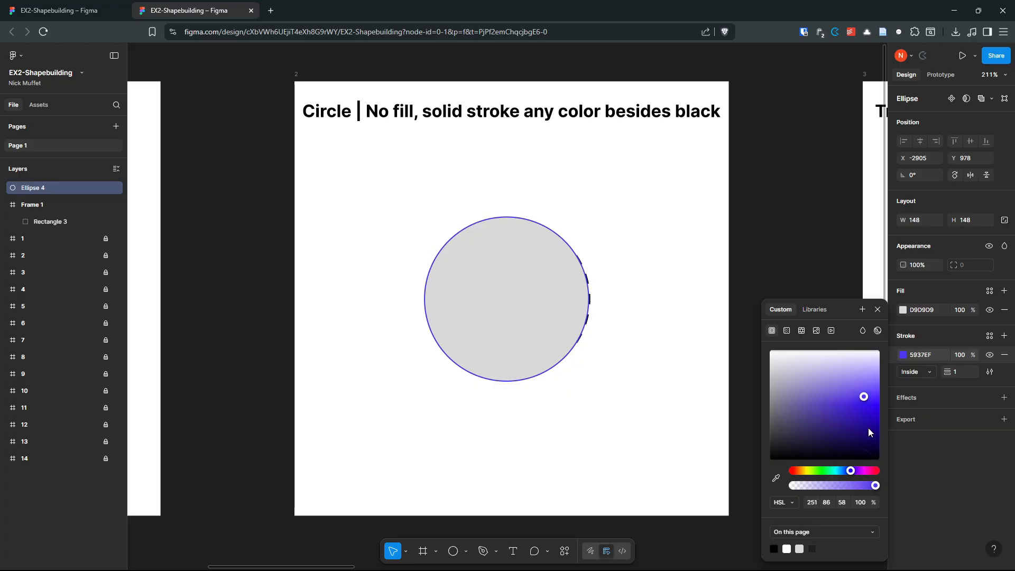
mouse_move(872, 431)
left_mouse_down()
mouse_move(868, 444)
mouse_move(854, 411)
left_mouse_up()
left_click_drag(851, 474, 846, 473)
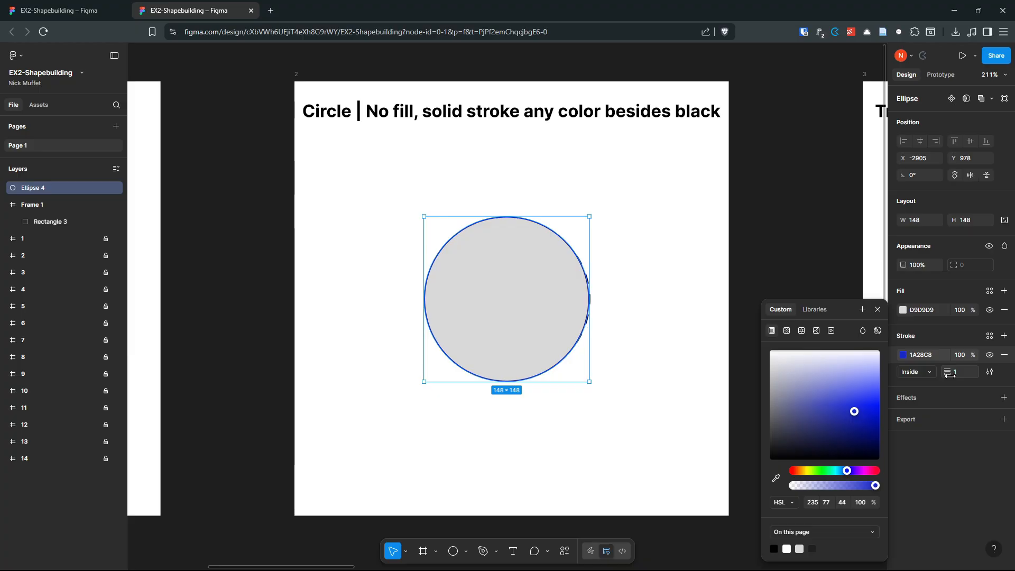
Step: Set the stroke weight to 12 and remove the circle's gray fill
left_click_drag(950, 373, 962, 373)
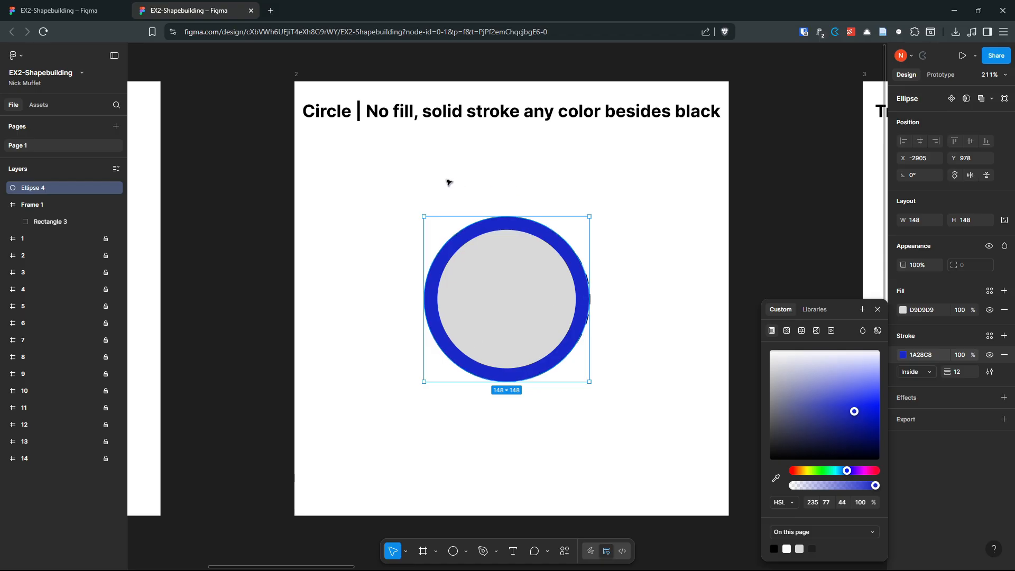
left_click(1004, 310)
scroll(687, 263, "down", 5)
scroll(686, 262, "up", 2)
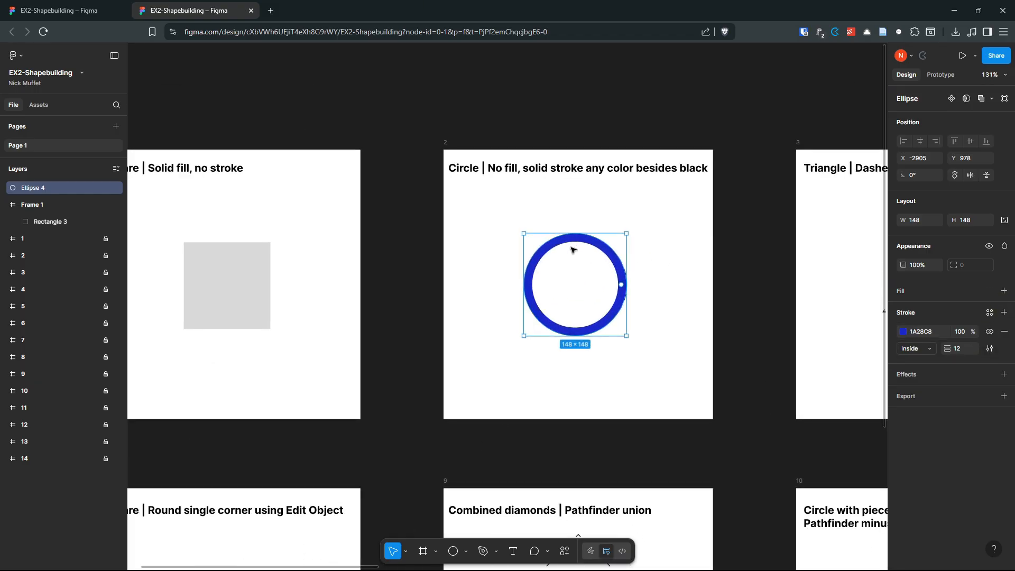
Step: Draw a 389 × 389 Frame 2 over the Circle template and delete its white fill
left_click(586, 221)
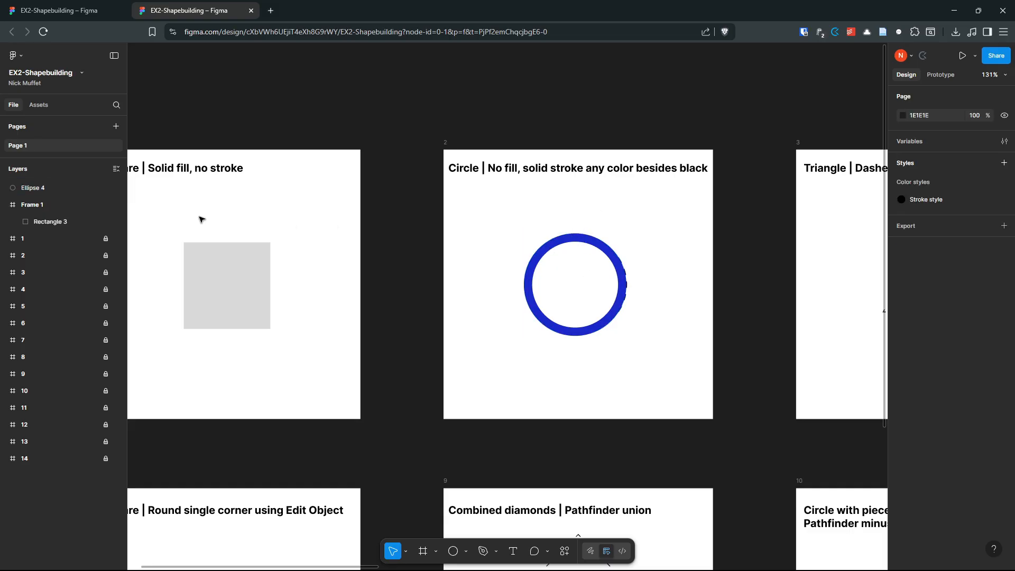
left_click(423, 551)
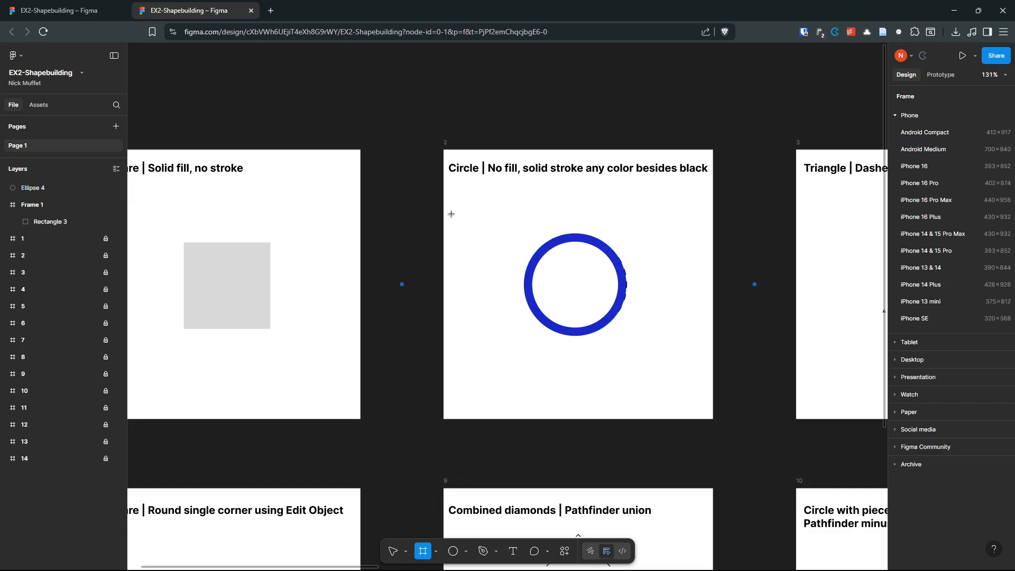
left_click_drag(444, 148, 711, 399)
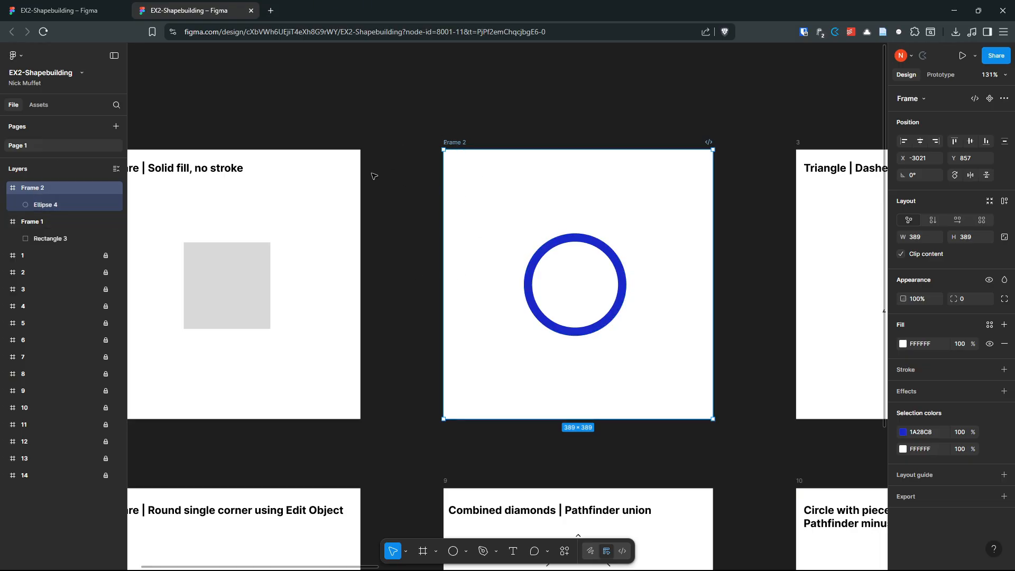
left_click(1004, 343)
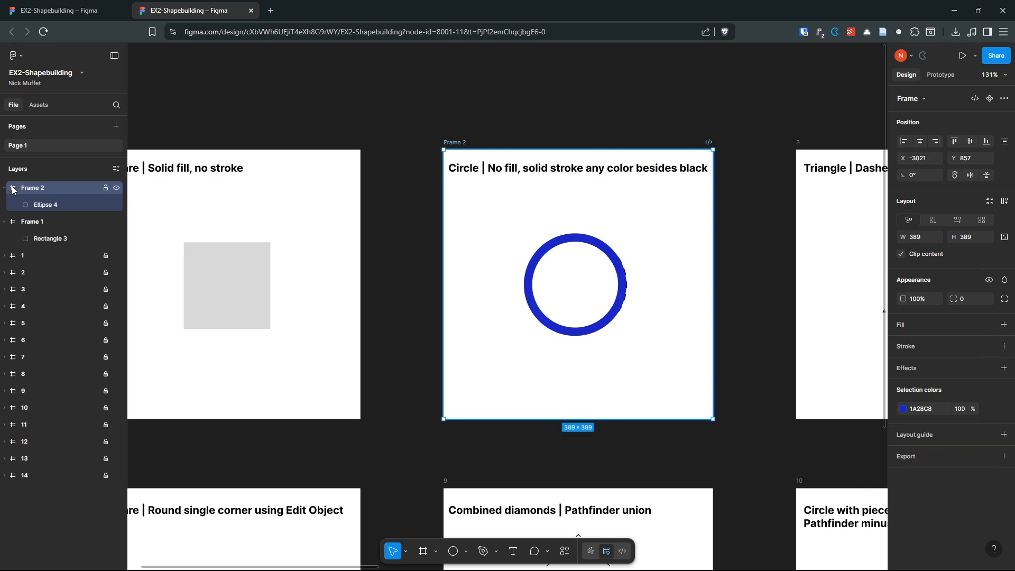
Step: Draw a gray 182 × 182 triangle centred over the dashed triangle in the Triangle template
key("n")
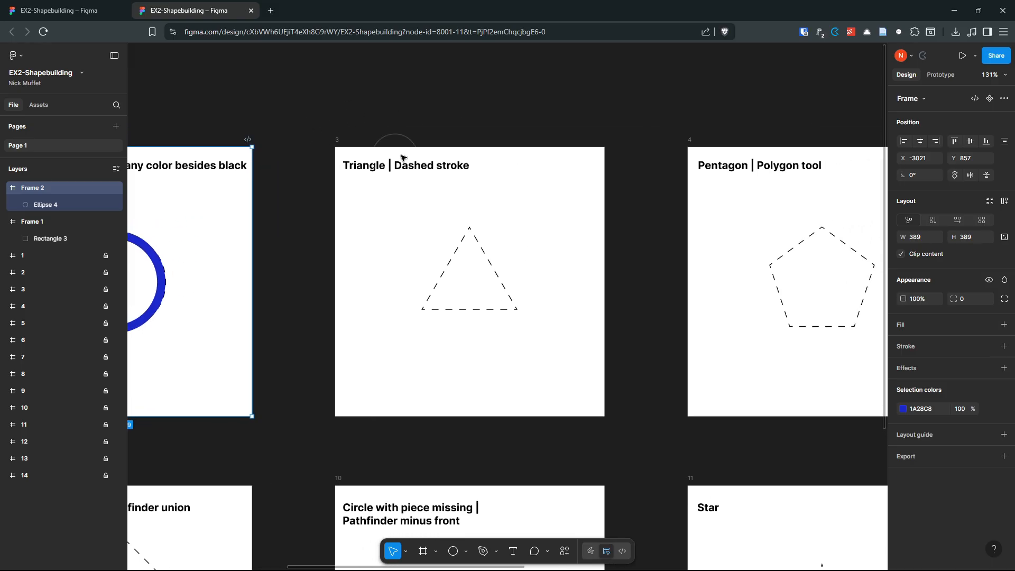
left_click_drag(470, 217, 581, 207)
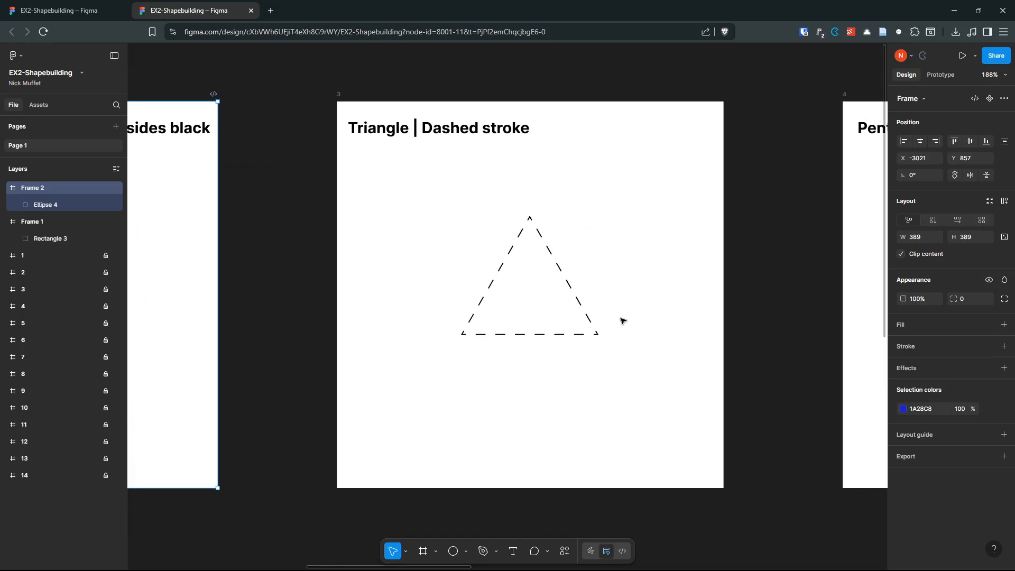
left_click(466, 553)
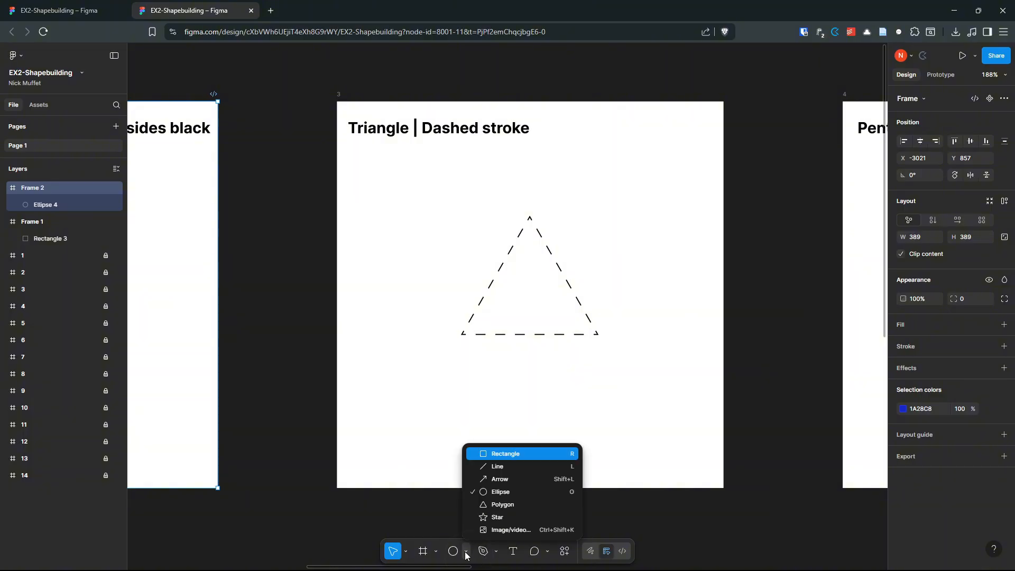
left_click(501, 504)
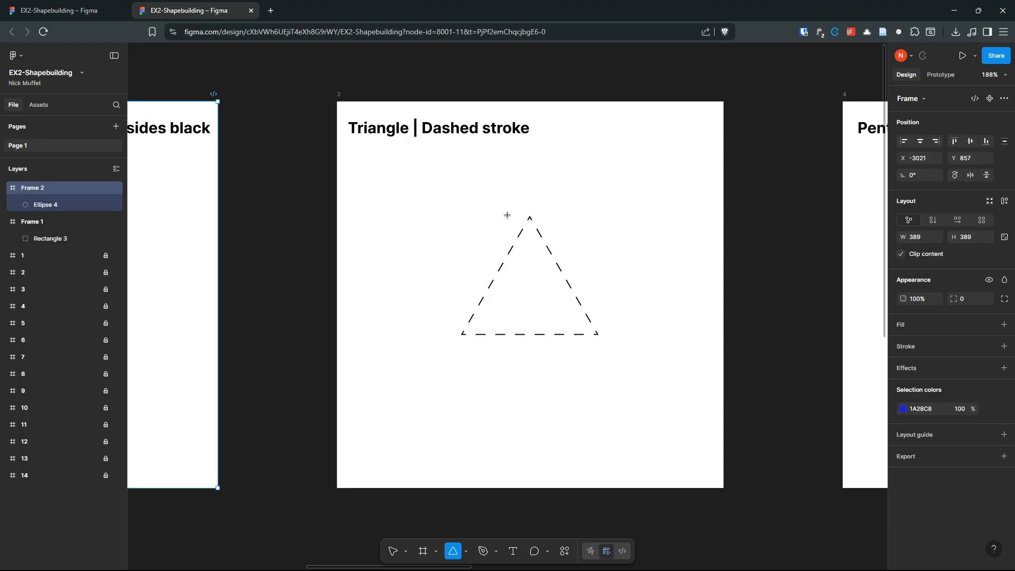
left_click_drag(465, 200, 646, 351)
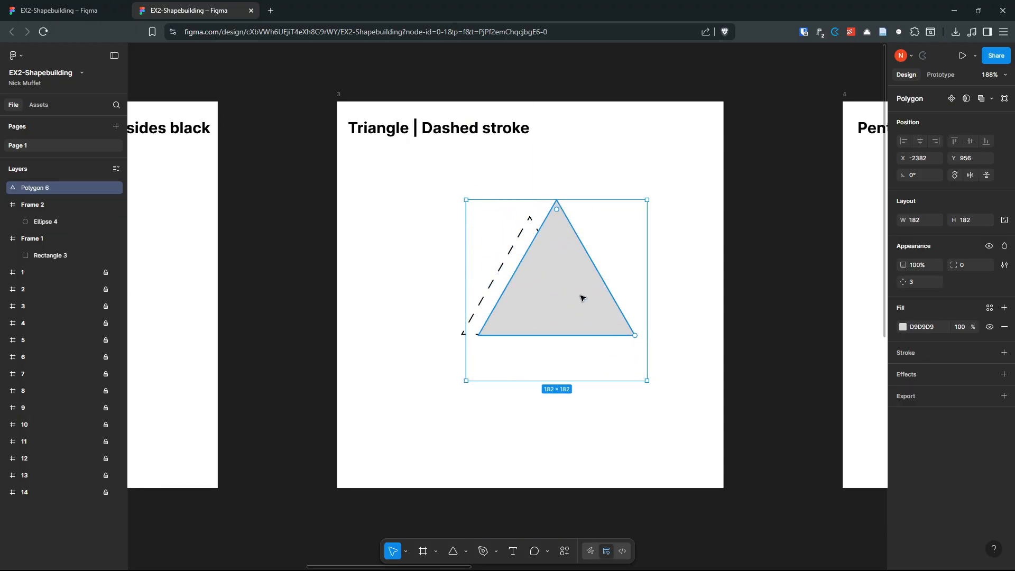
left_click_drag(582, 295, 546, 300)
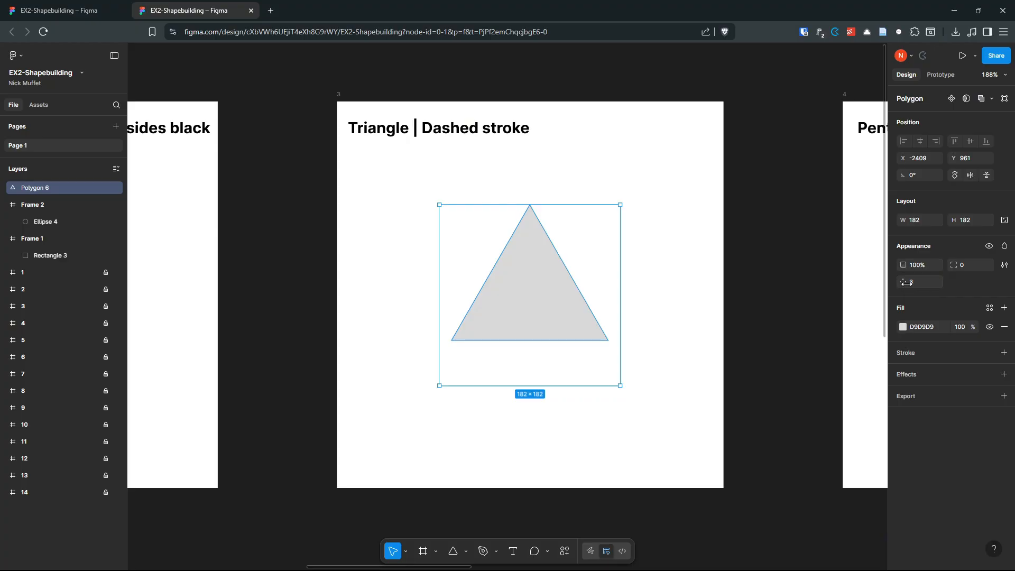
left_click_drag(901, 282, 505, 310)
left_click(376, 193)
Step: Cover the Triangle template with a new Frame 3 with no white fill, then reselect the triangle
key("f")
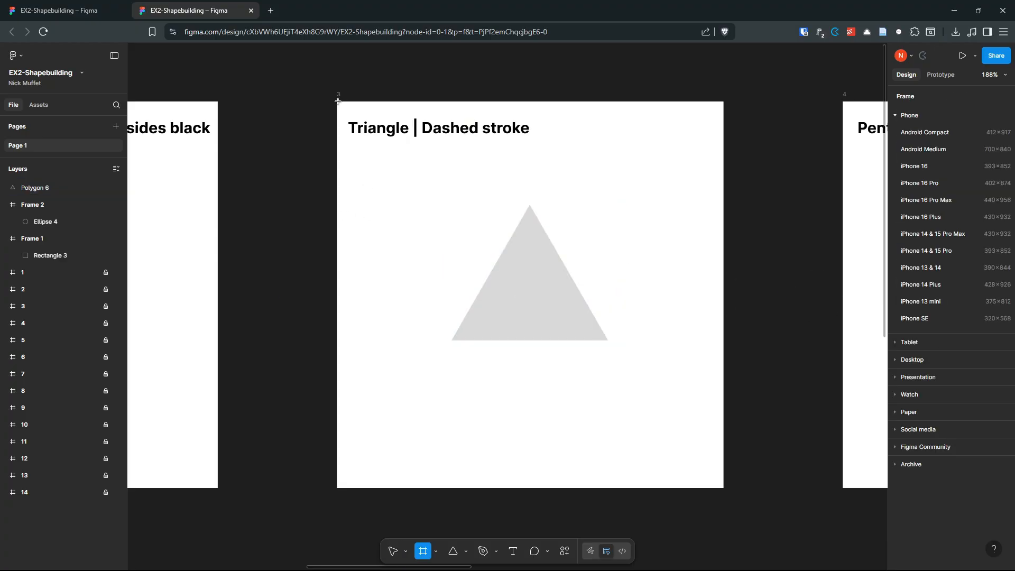
left_click_drag(336, 100, 723, 455)
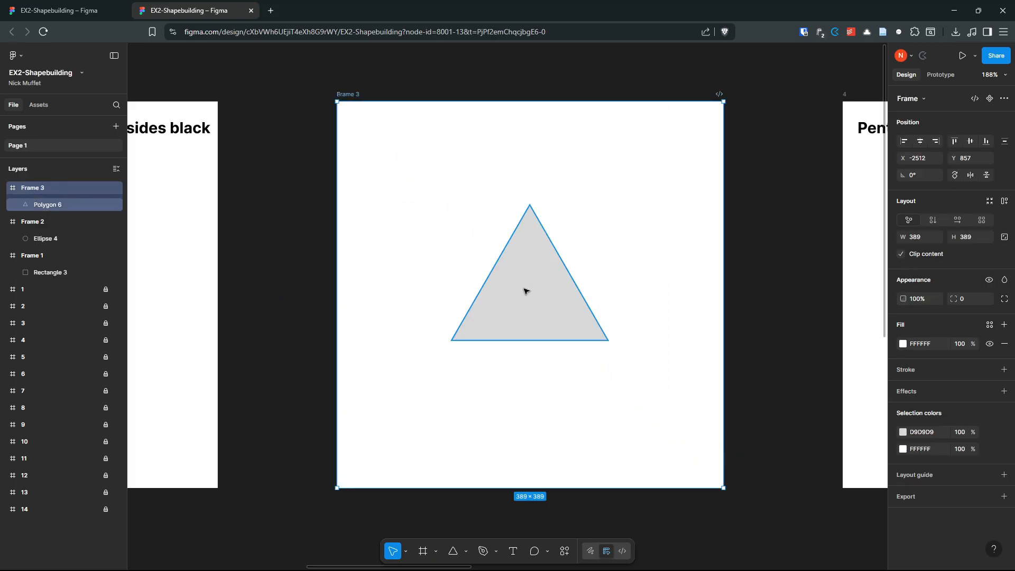
left_click(1002, 344)
left_click(532, 290)
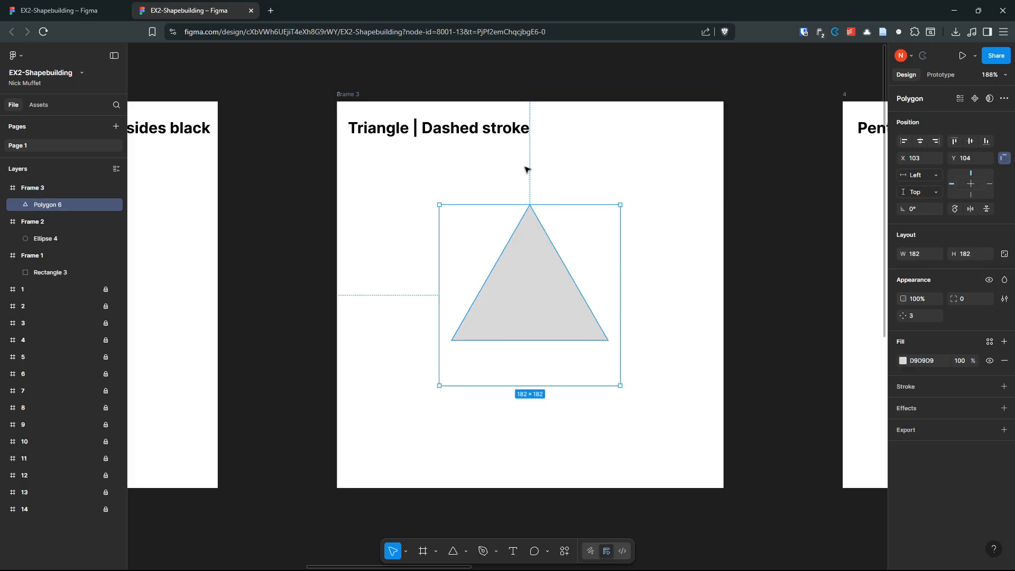
Step: Give the triangle a black stroke 7 px thick
left_click(1004, 386)
left_click(903, 406)
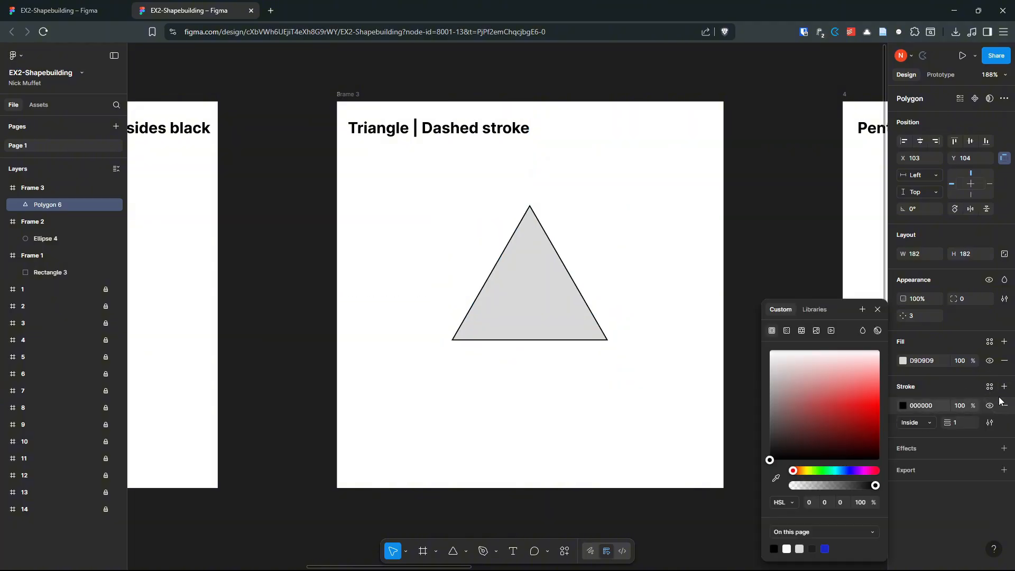
left_click_drag(949, 421, 950, 424)
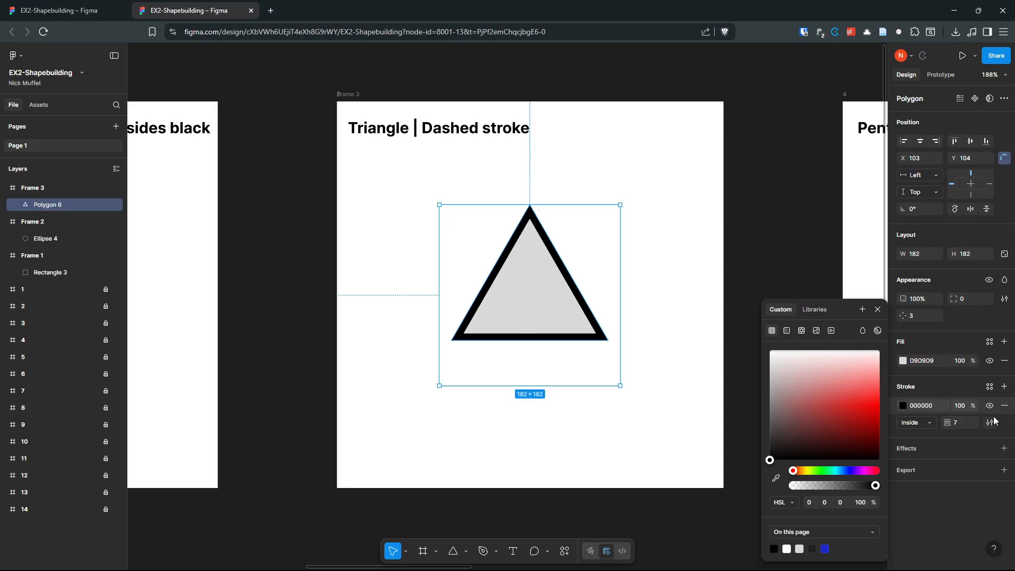
left_click(933, 384)
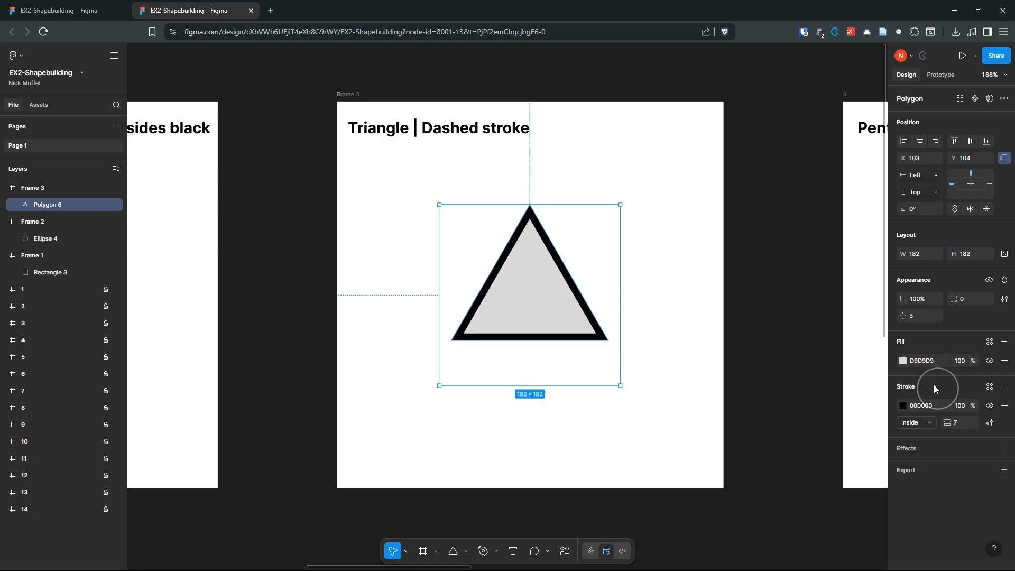
Step: Make the triangle's stroke dashed with a dash length of 5
left_click(990, 422)
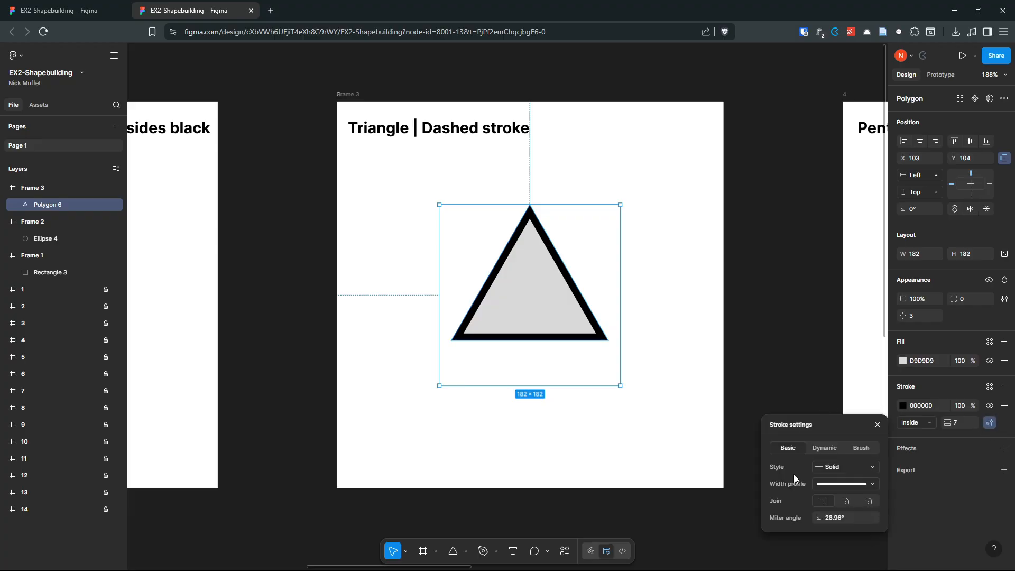
left_click(852, 469)
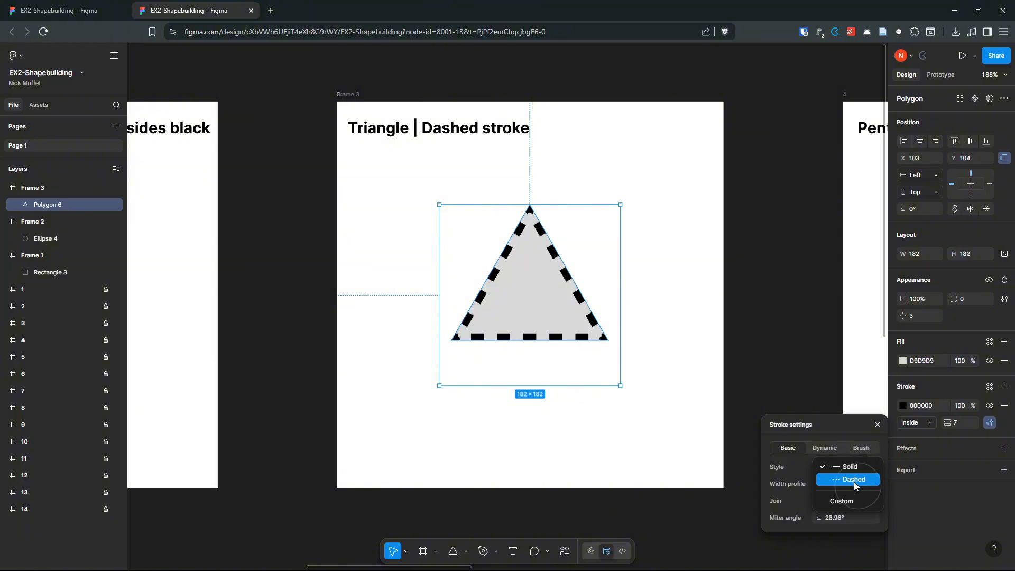
left_click(853, 481)
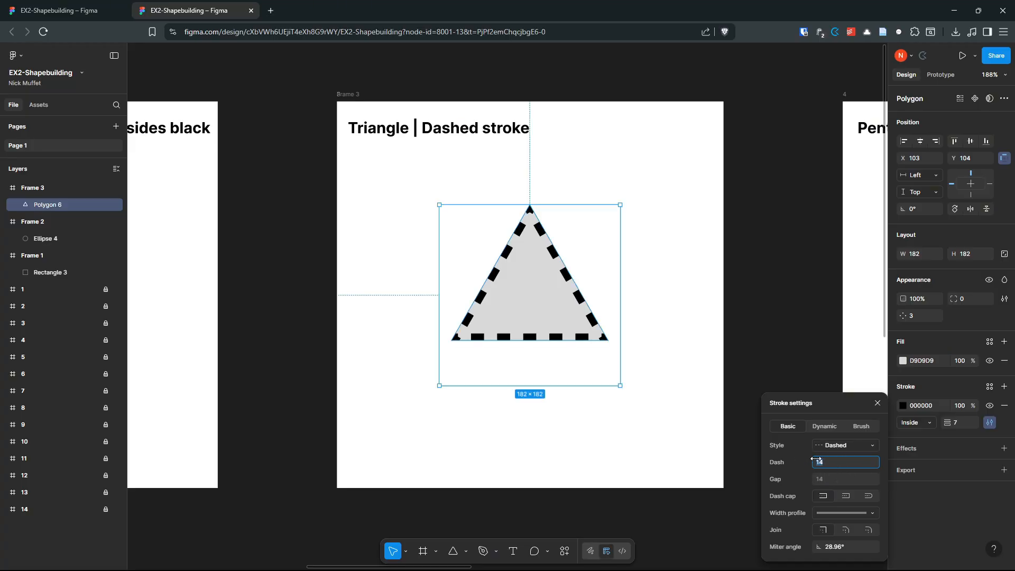
type("5")
key("Return")
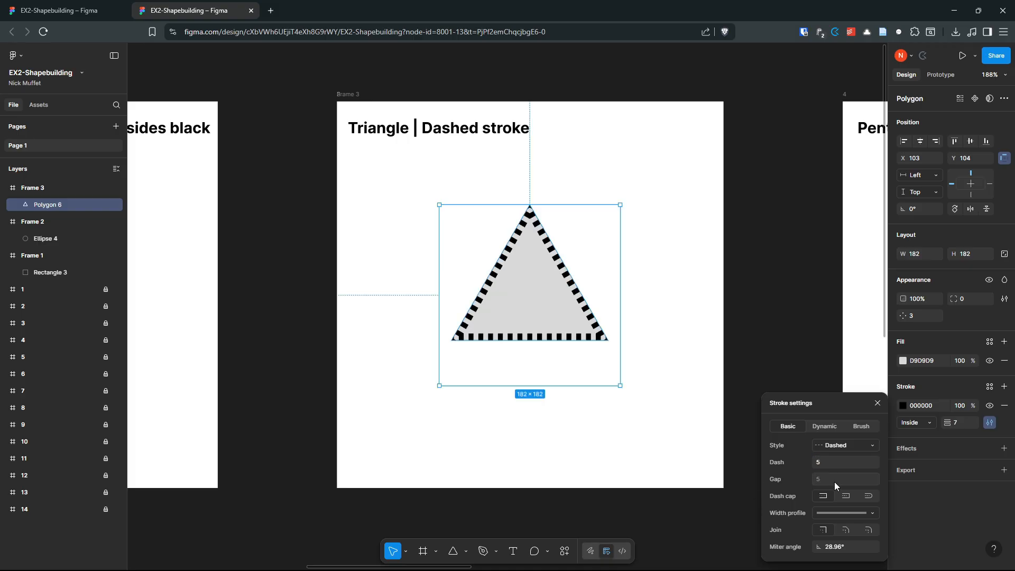
left_click(825, 460)
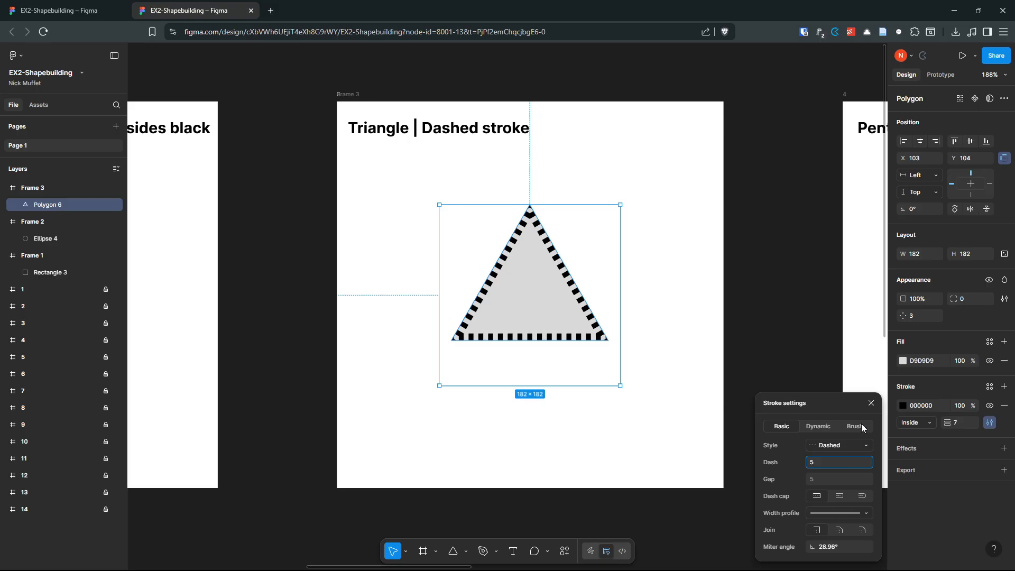
left_click(870, 404)
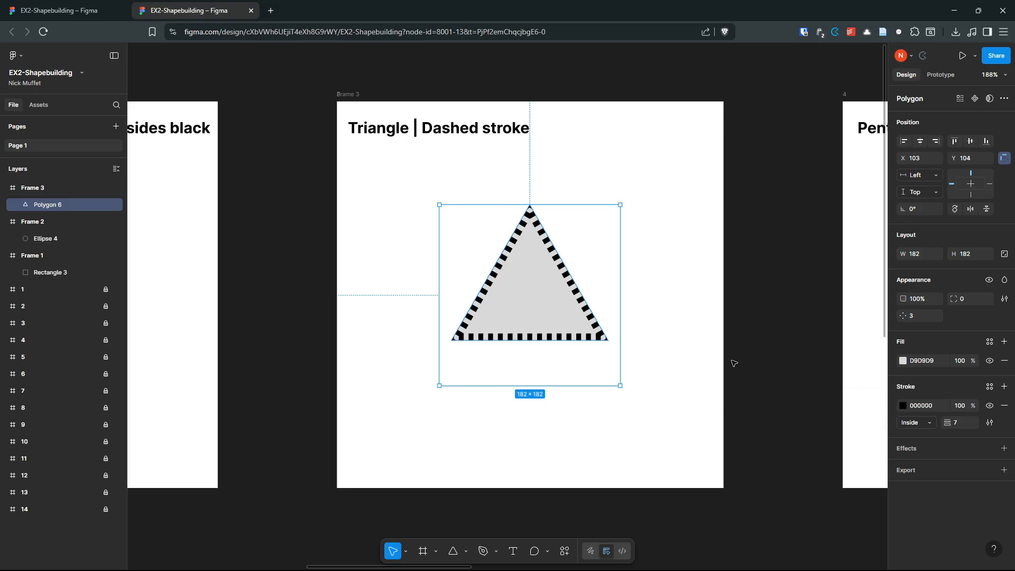
scroll(735, 360, "down", 1)
Step: Lay a new Frame 4 with no fill over the Pentagon template
left_click(752, 344)
left_click_drag(752, 340, 283, 338)
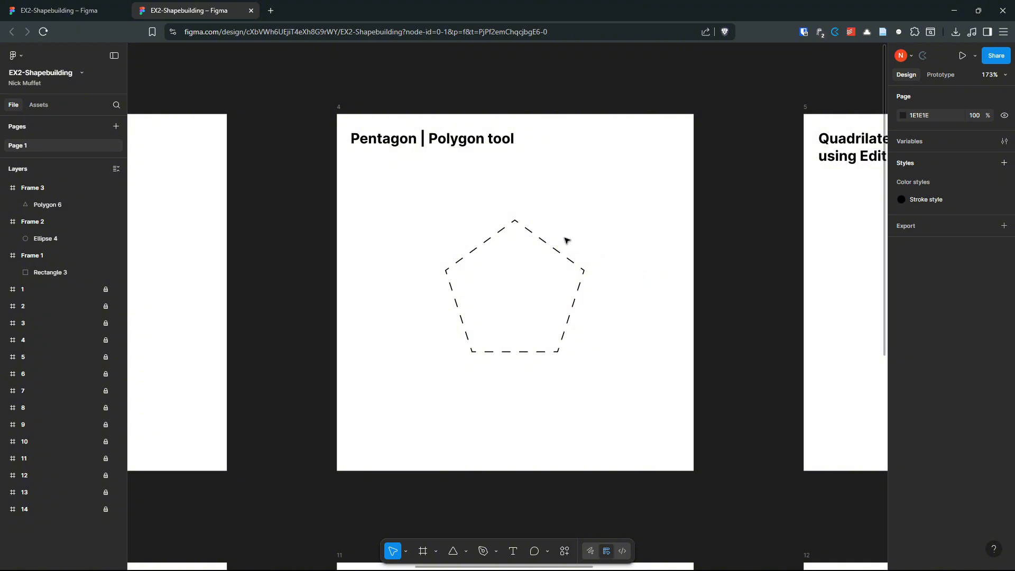
key("f")
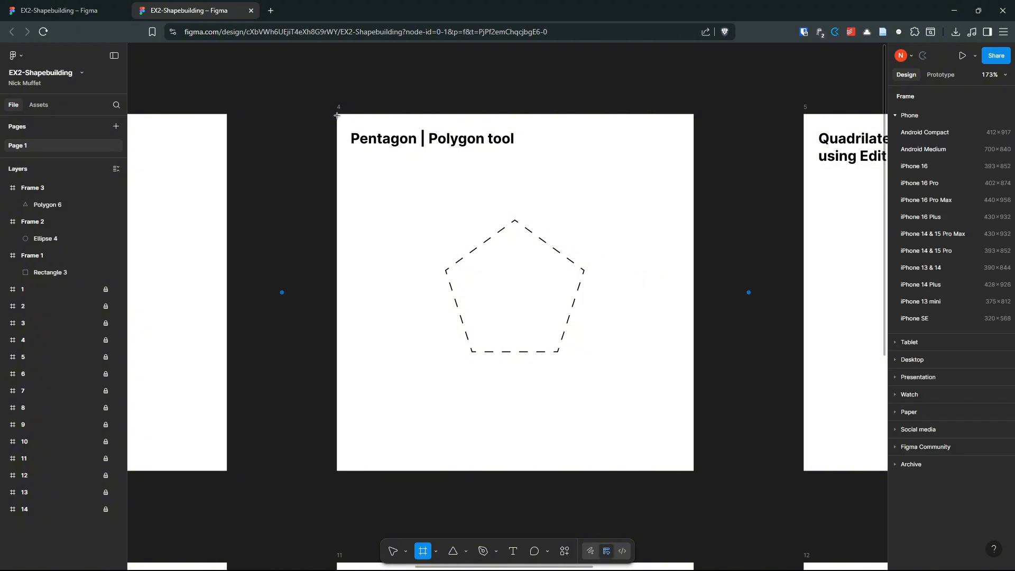
left_click_drag(337, 113, 700, 414)
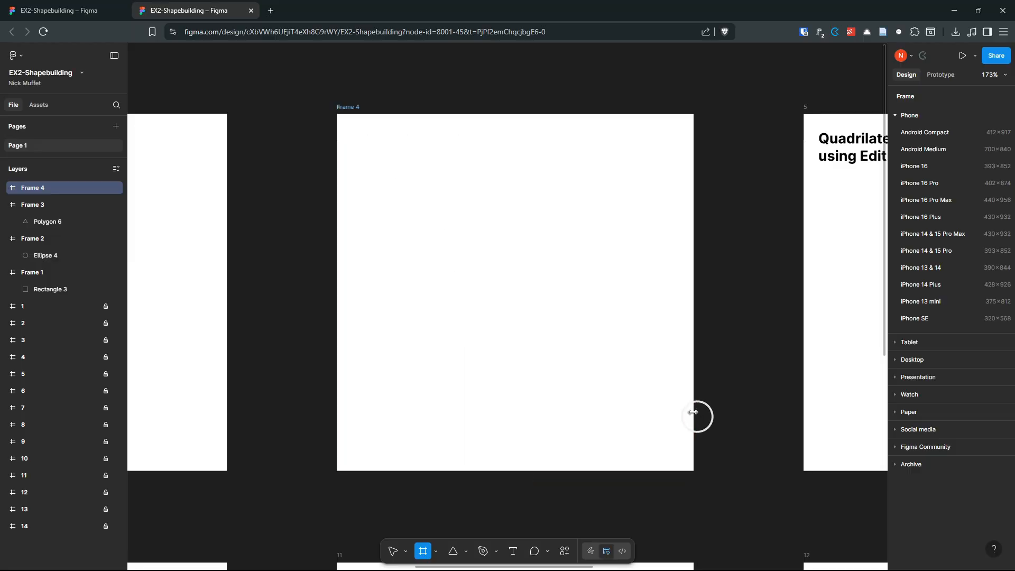
left_click(453, 551)
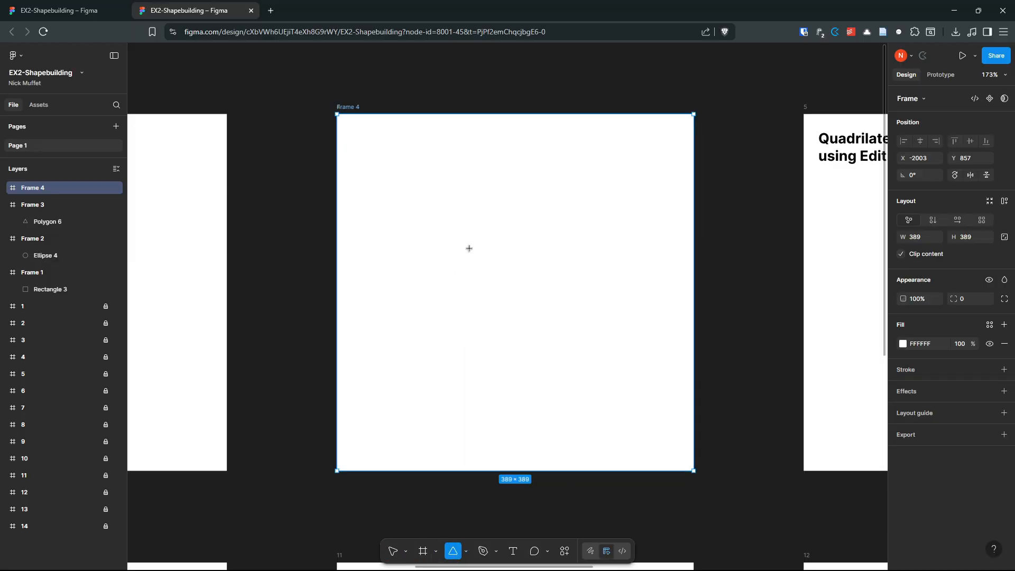
left_click(1004, 343)
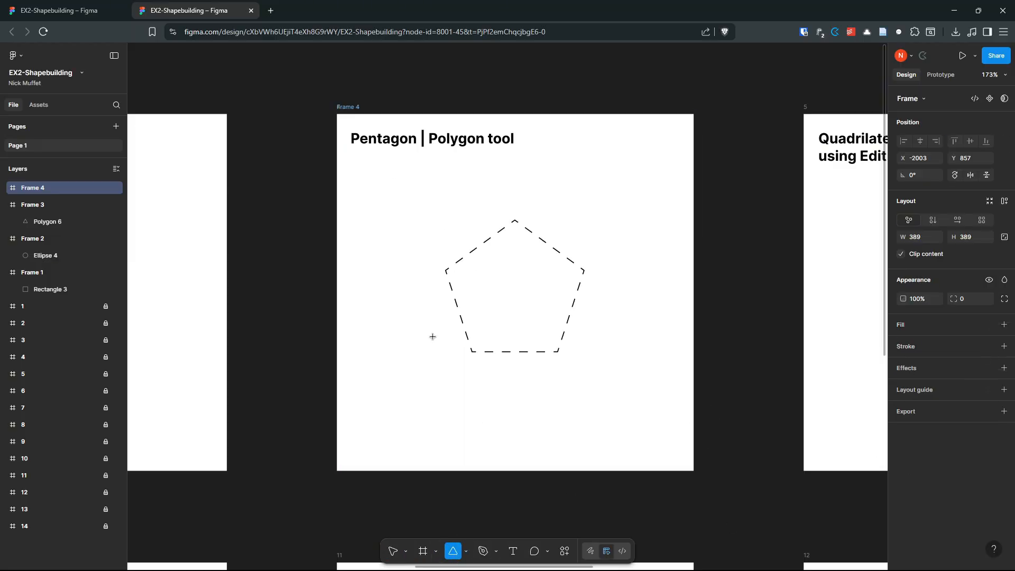
Step: Draw a gray 184 × 184 polygon with 5 sides, aligned onto the dashed pentagon outline
left_click_drag(459, 222, 627, 391)
mouse_move(555, 307)
left_mouse_down()
mouse_move(516, 307)
mouse_move(525, 306)
left_mouse_up()
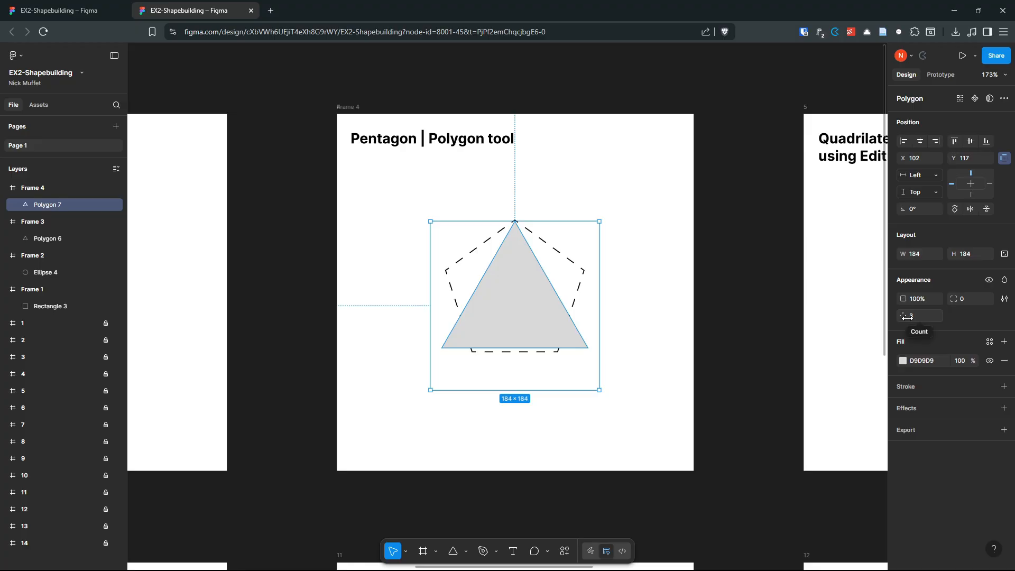
left_click_drag(914, 316, 931, 316)
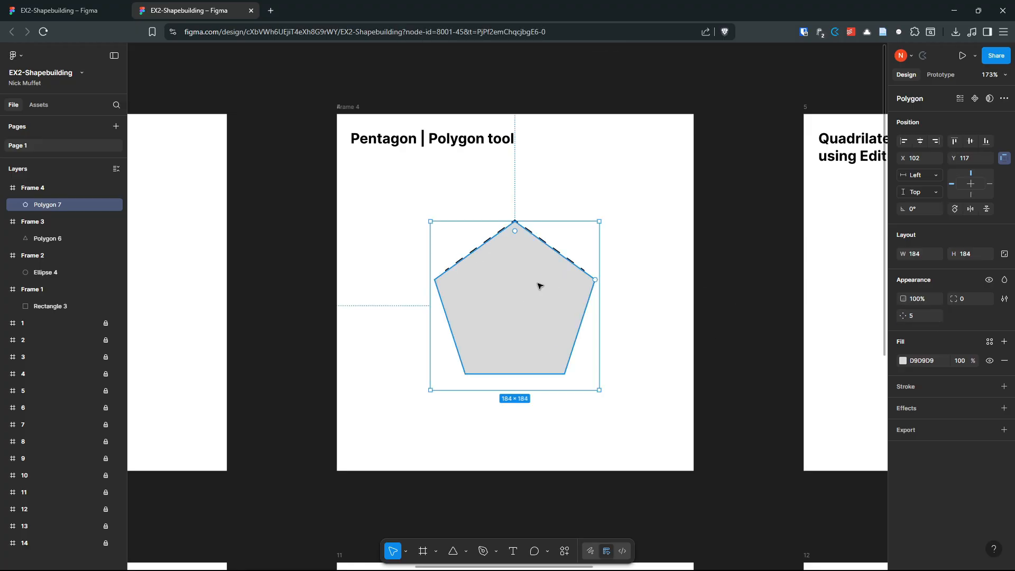
left_click_drag(539, 286, 539, 280)
left_click(665, 311)
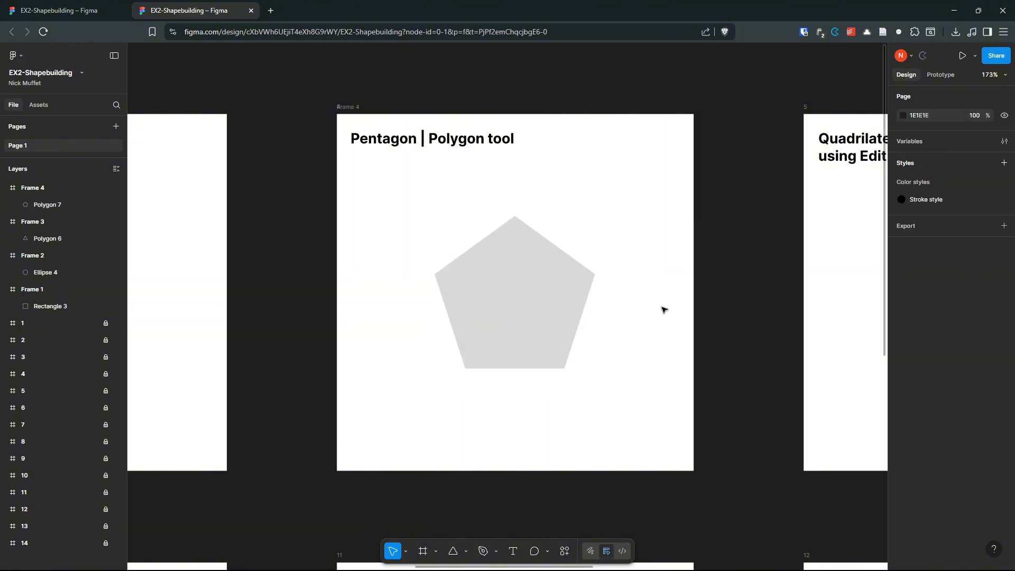
scroll(693, 304, "down", 1)
left_click_drag(724, 301, 205, 303)
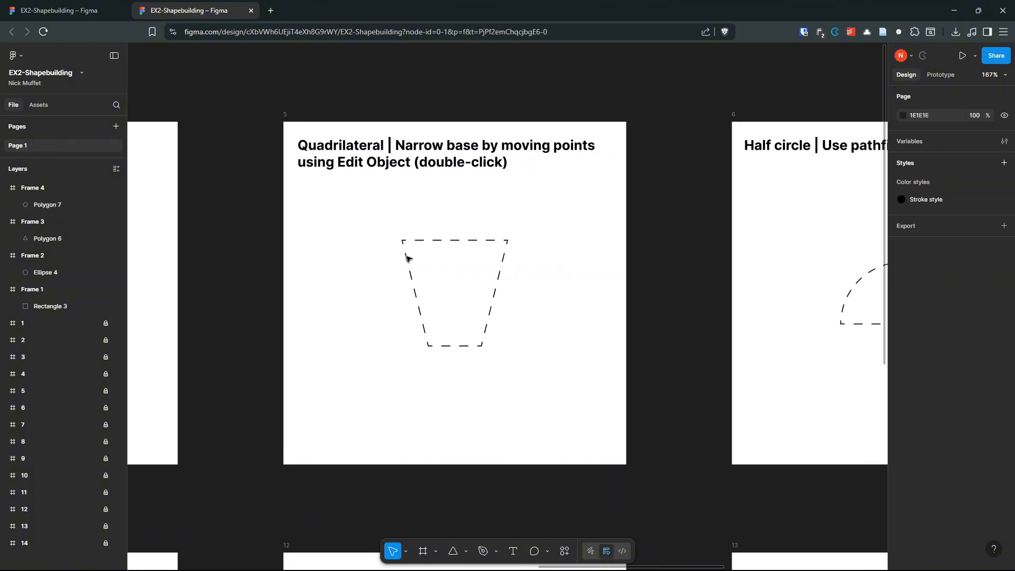
Step: Draw a 389 × 389 Frame 5 over the Quadrilateral template and remove its white fill
scroll(406, 255, "up", 7)
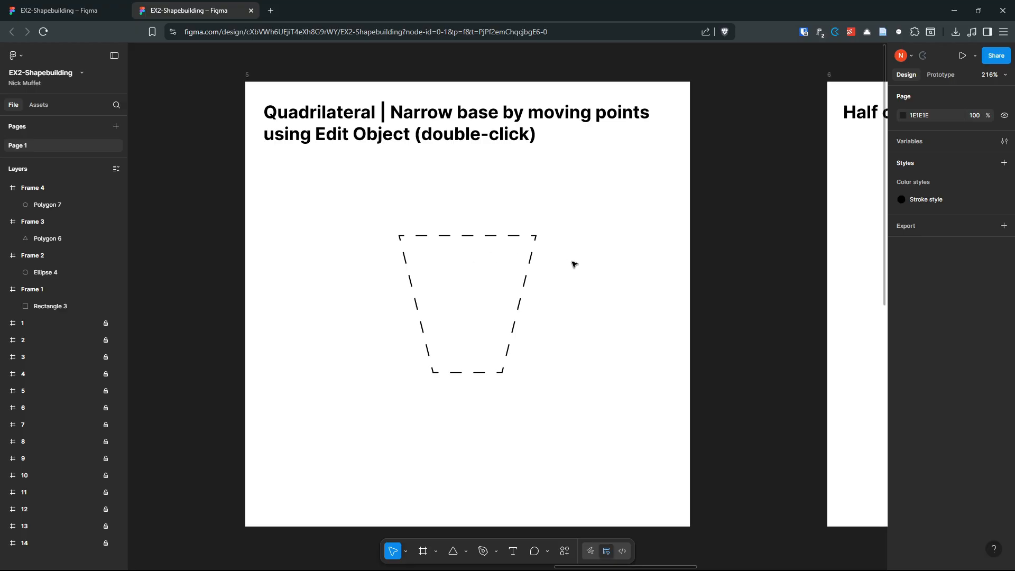
key("f")
left_click_drag(248, 83, 688, 454)
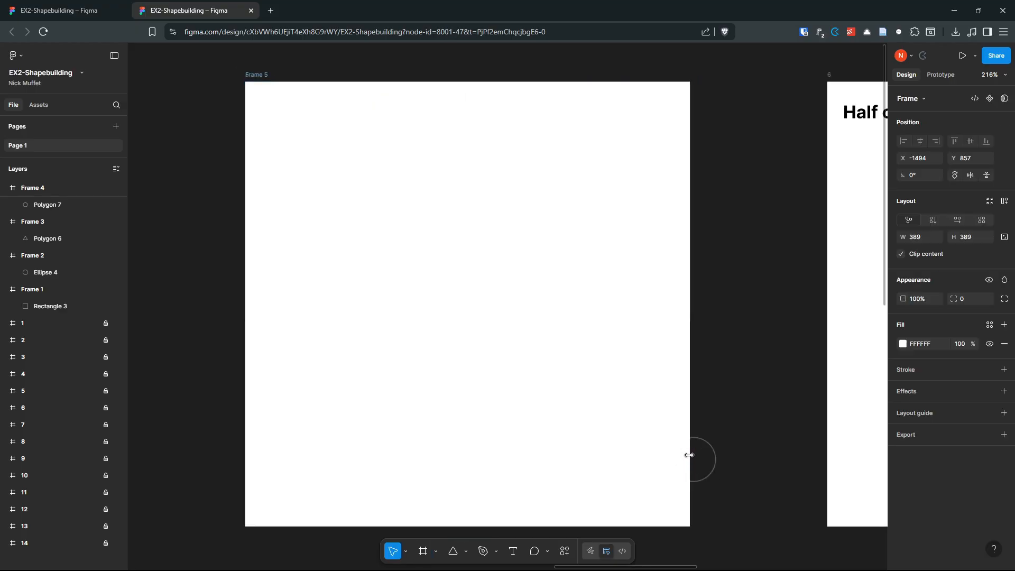
left_click(1004, 343)
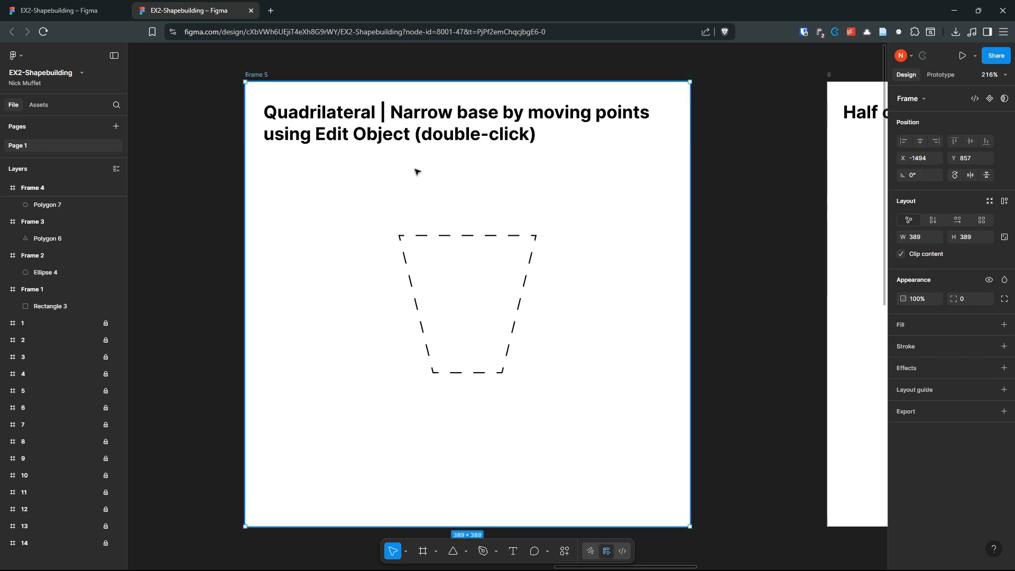
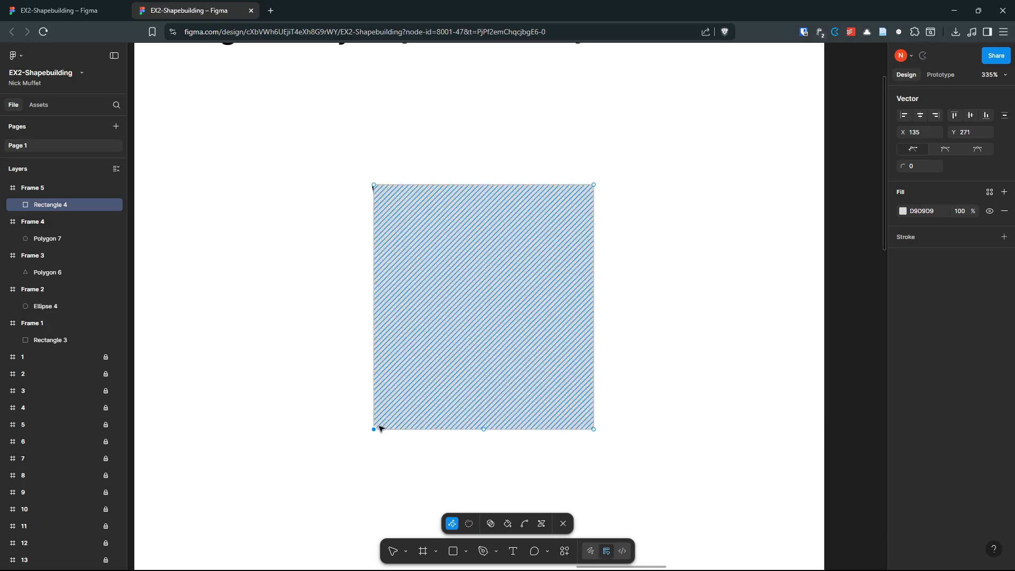
Step: Drag both bottom corners of Rectangle 4 inward to form a 124 × 138 trapezoid over the outline
left_click_drag(373, 429, 431, 429)
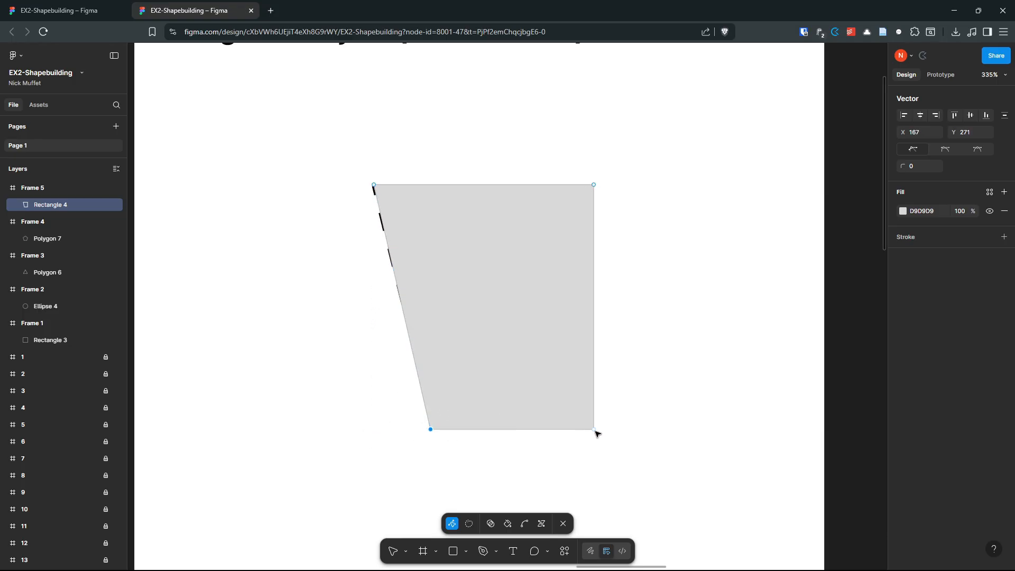
left_click_drag(595, 430, 557, 429)
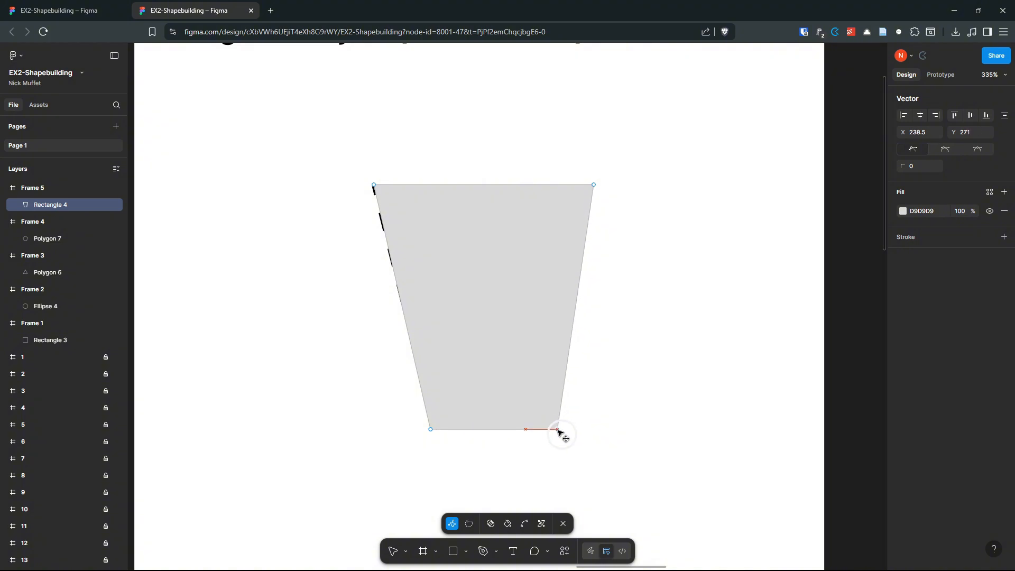
left_click_drag(557, 429, 537, 428)
mouse_move(515, 370)
left_mouse_down()
mouse_move(607, 324)
mouse_move(667, 371)
mouse_move(482, 340)
mouse_move(506, 352)
left_mouse_up()
Step: Finish editing the trapezoid and nudge it slightly into place over the outline
key("Escape")
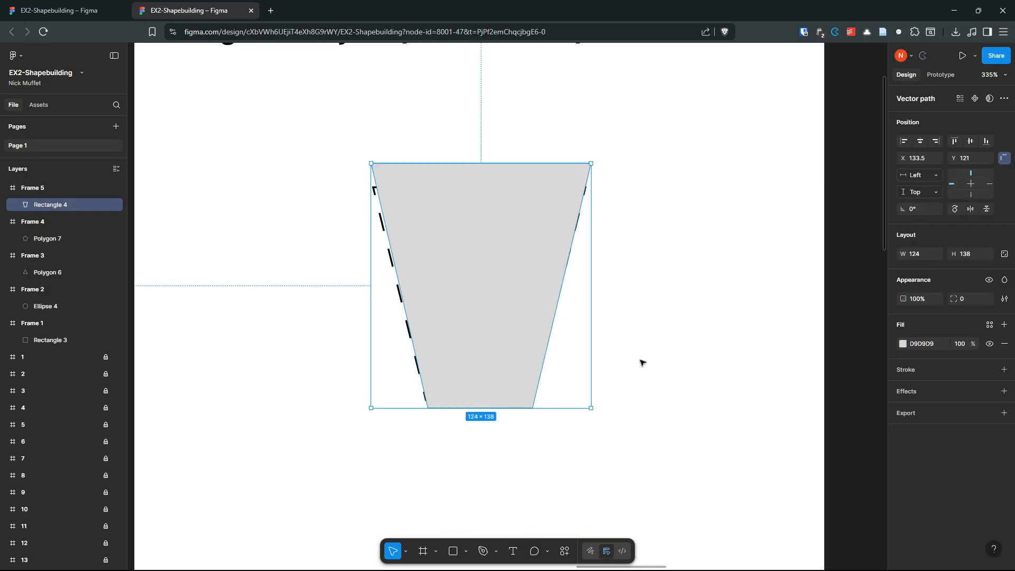
left_click(643, 340)
scroll(596, 311, "down", 5)
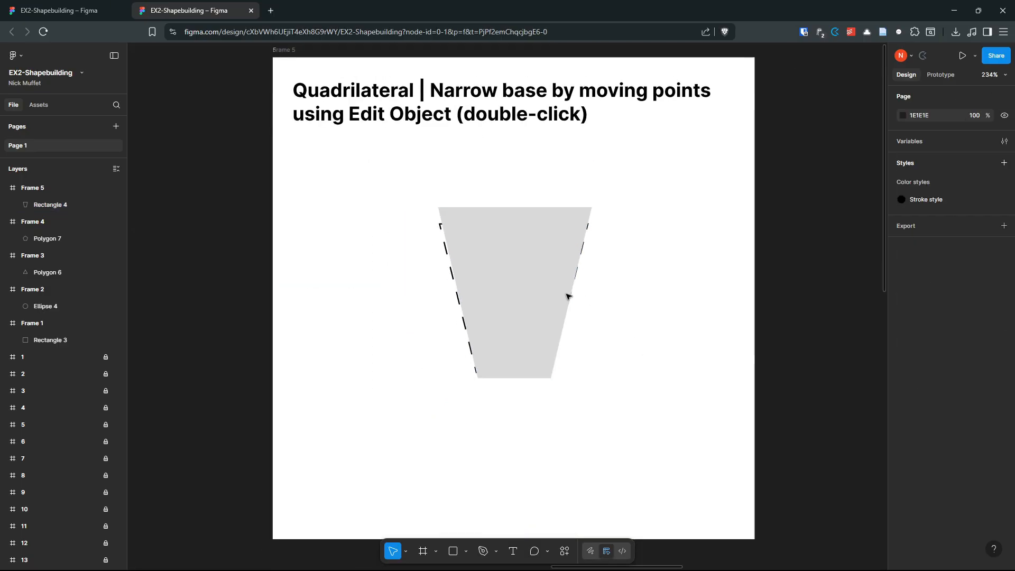
left_click(527, 290)
double_click(528, 292)
left_click(556, 316)
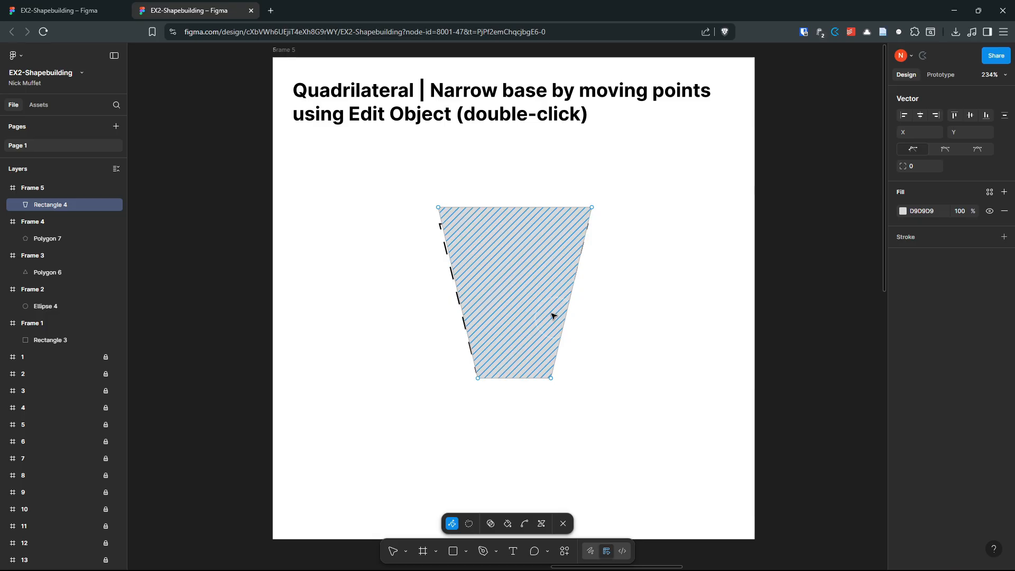
key("Escape")
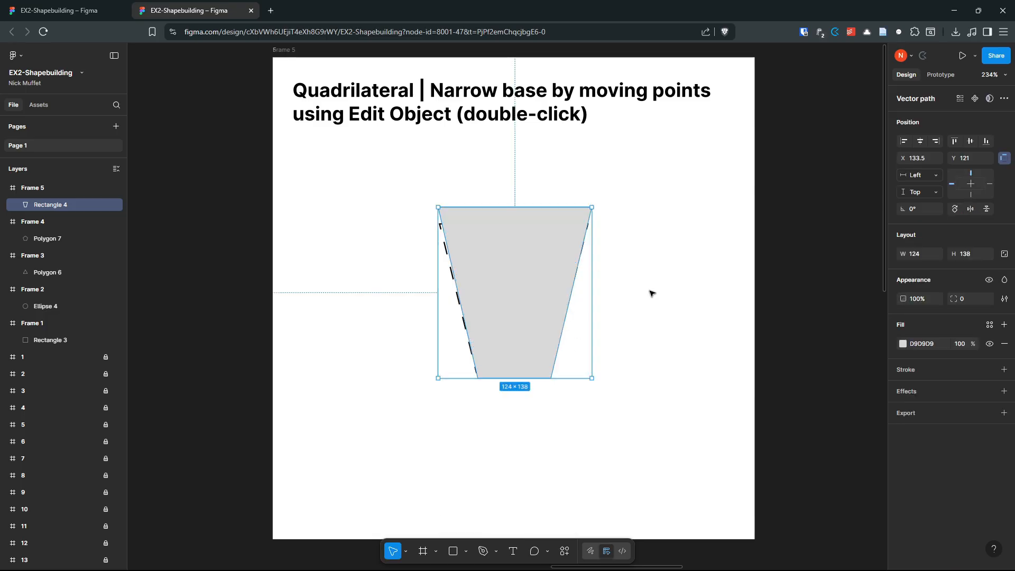
left_click(678, 296)
left_click_drag(515, 276, 513, 279)
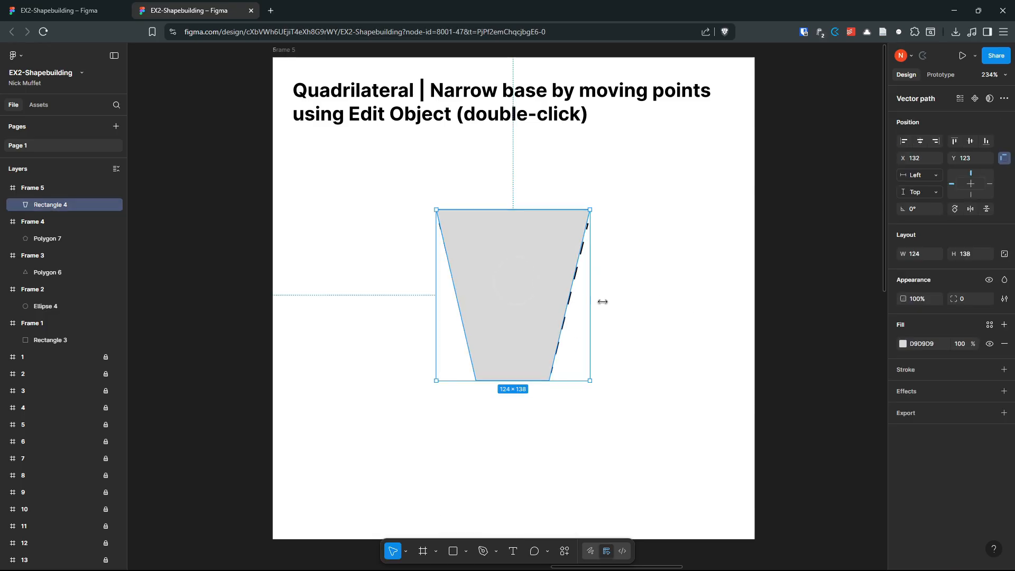
Step: Draw a fill-less 389 × 389 Frame 6 over the Half circle exercise
scroll(632, 333, "down", 2)
left_click_drag(750, 319, 288, 310)
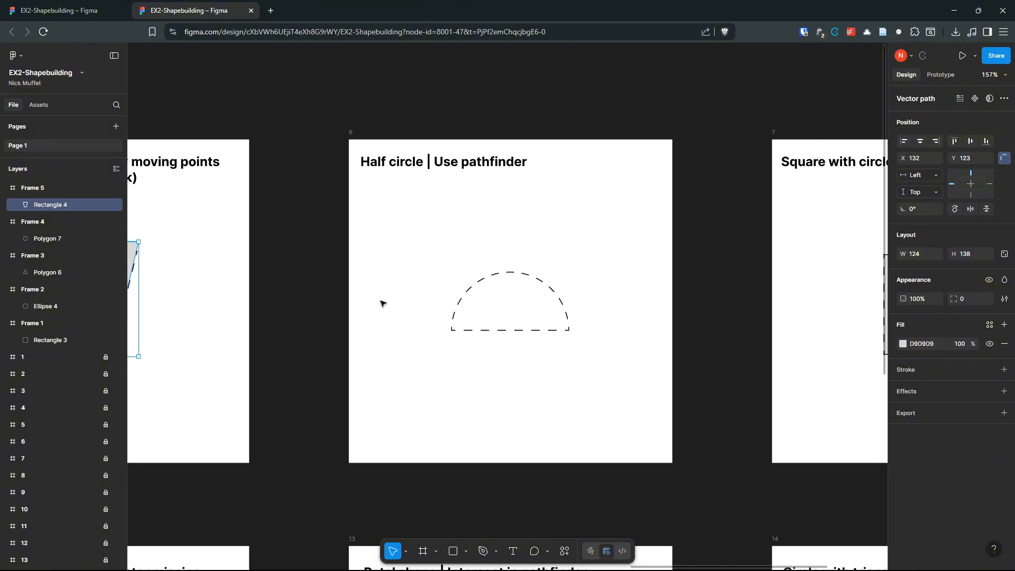
key("Escape")
scroll(419, 360, "up", 1)
scroll(588, 253, "up", 1)
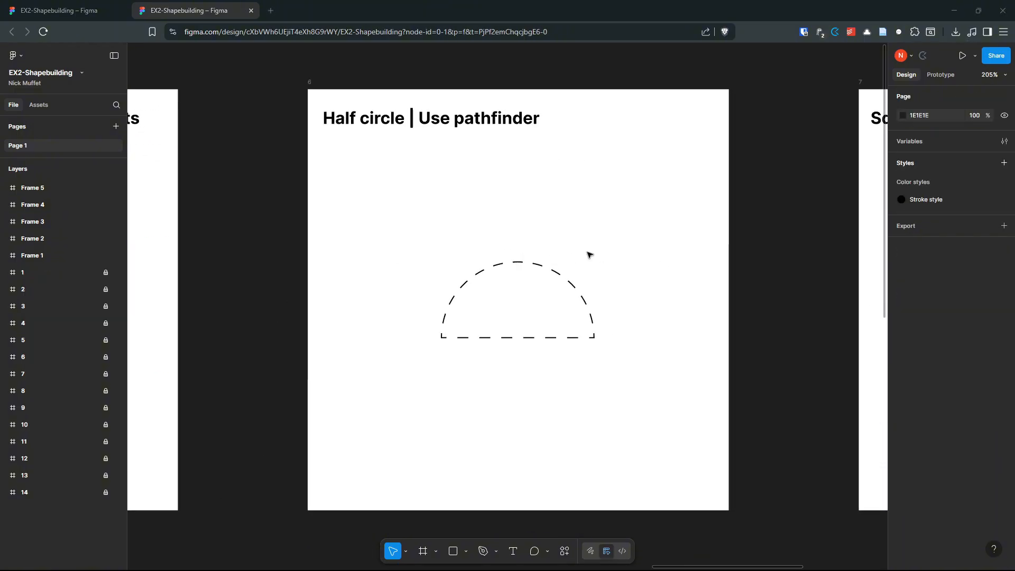
scroll(585, 243, "right", 1)
key("f")
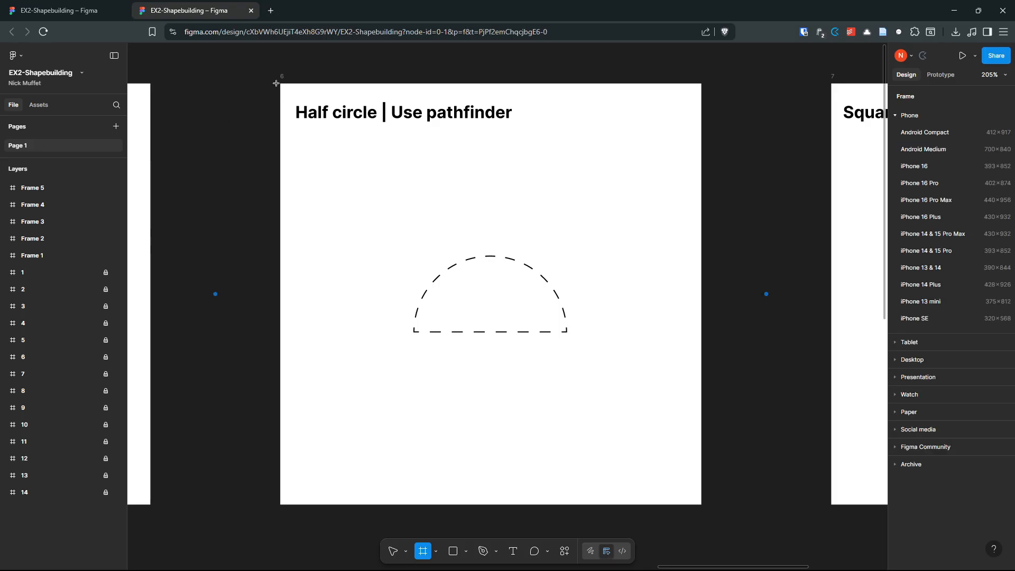
left_click(282, 83)
key("ctrl+z")
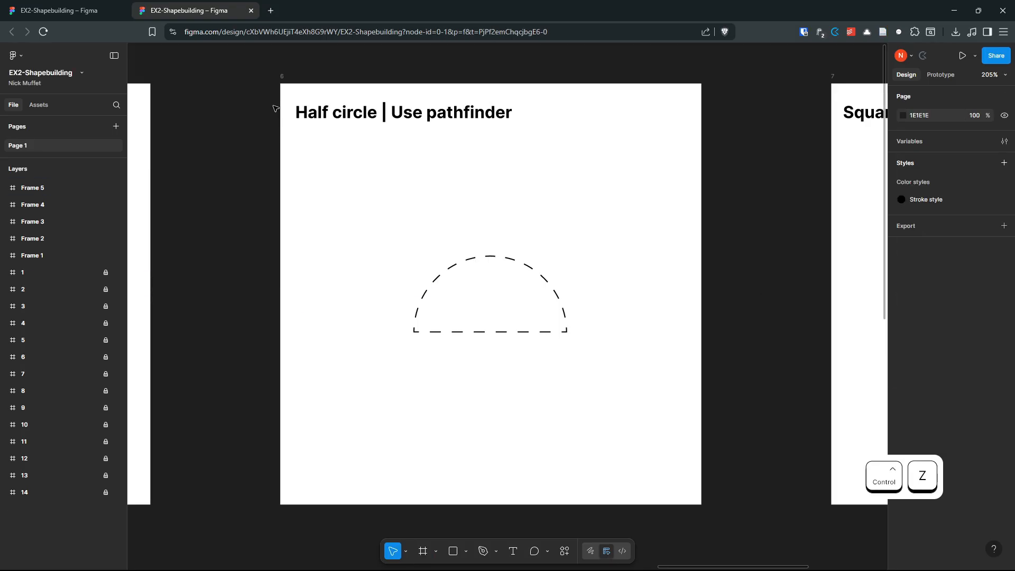
left_click_drag(281, 84, 709, 464)
left_click(1003, 343)
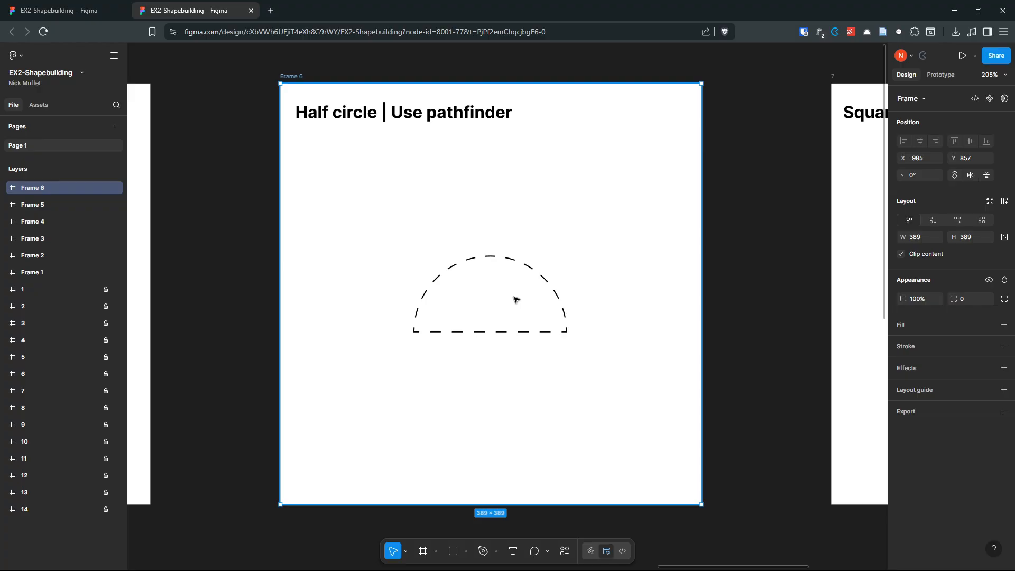
left_click(466, 552)
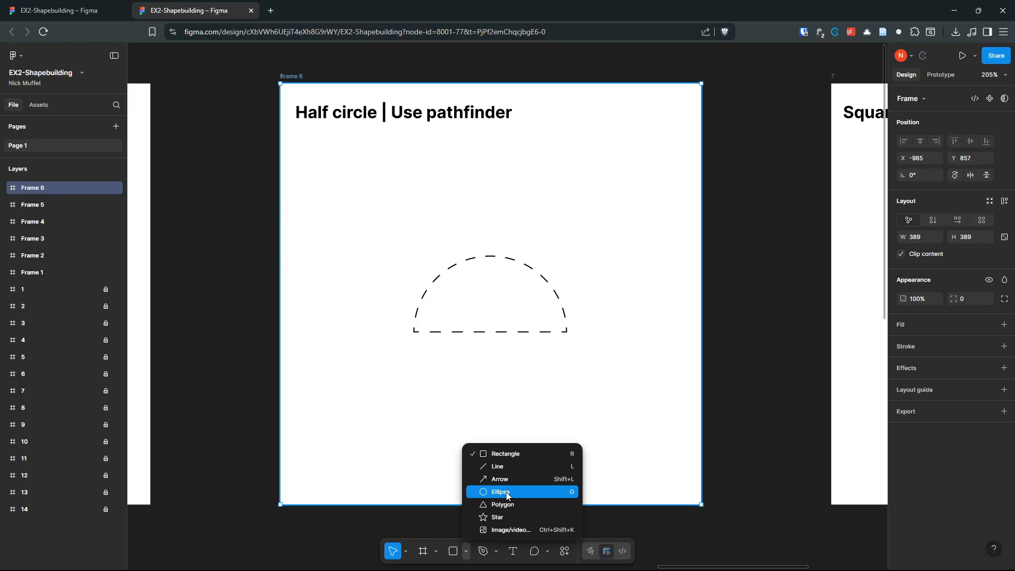
Step: Draw a 144 × 144 grey circle and a red 278 × 132 rectangle over its lower half
left_click(506, 491)
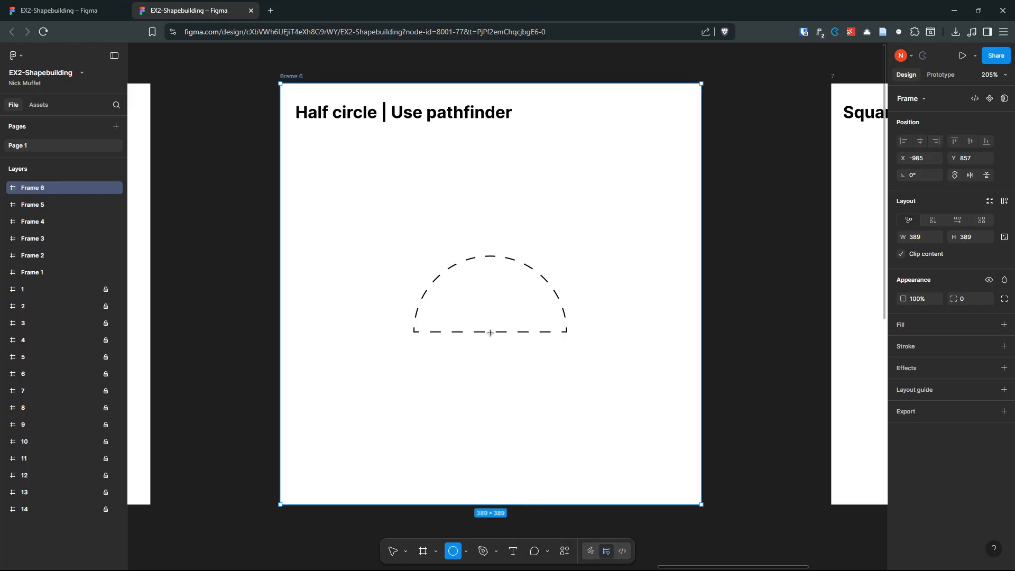
left_click_drag(489, 333, 562, 410)
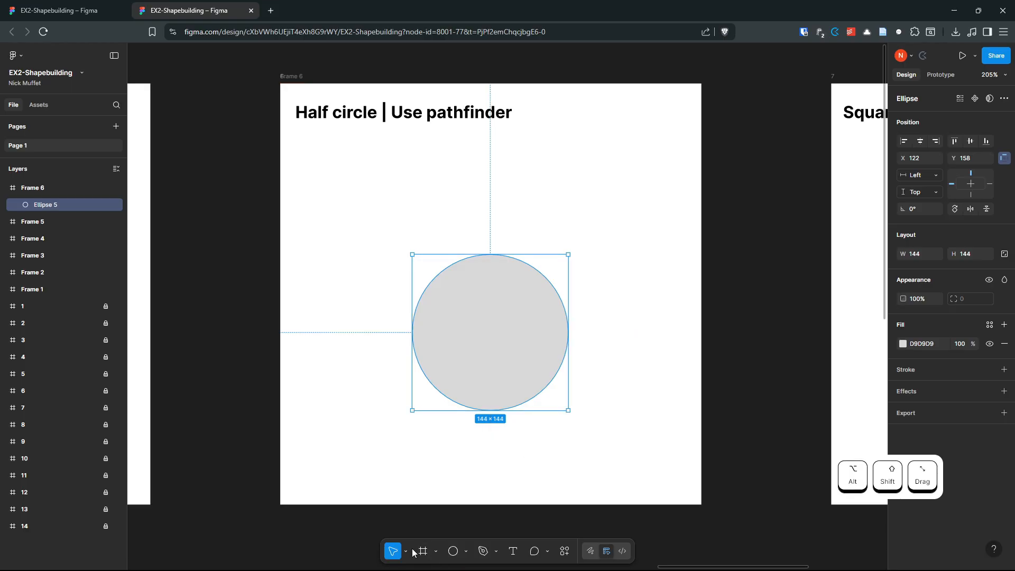
left_click(466, 550)
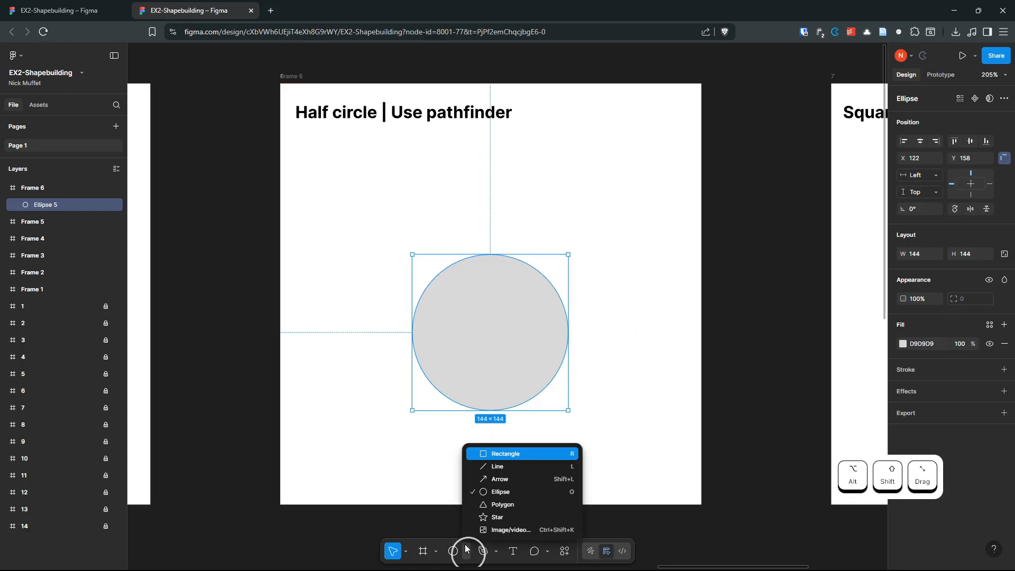
left_click(494, 454)
left_click_drag(352, 331, 654, 474)
left_click(903, 344)
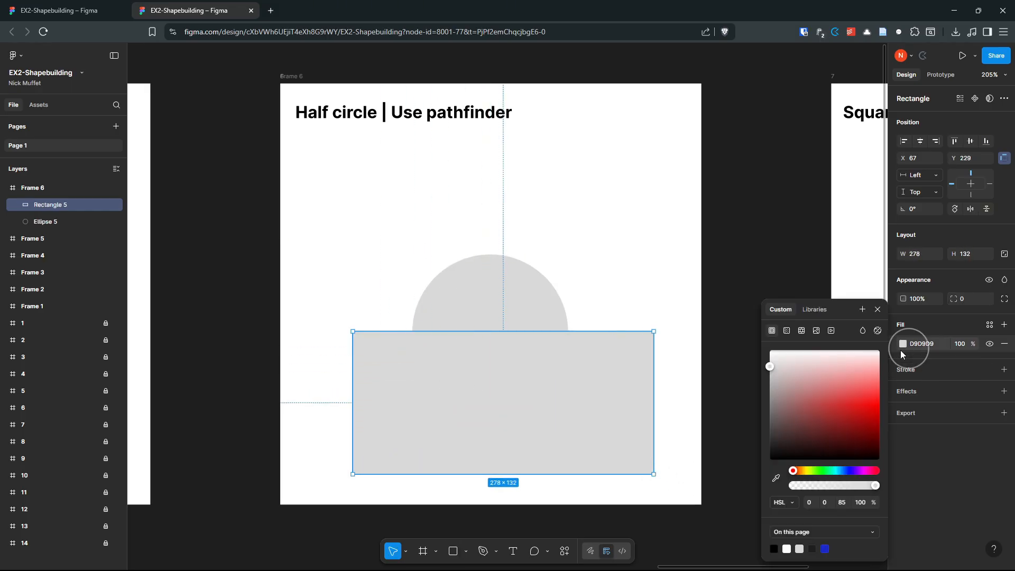
left_click(877, 406)
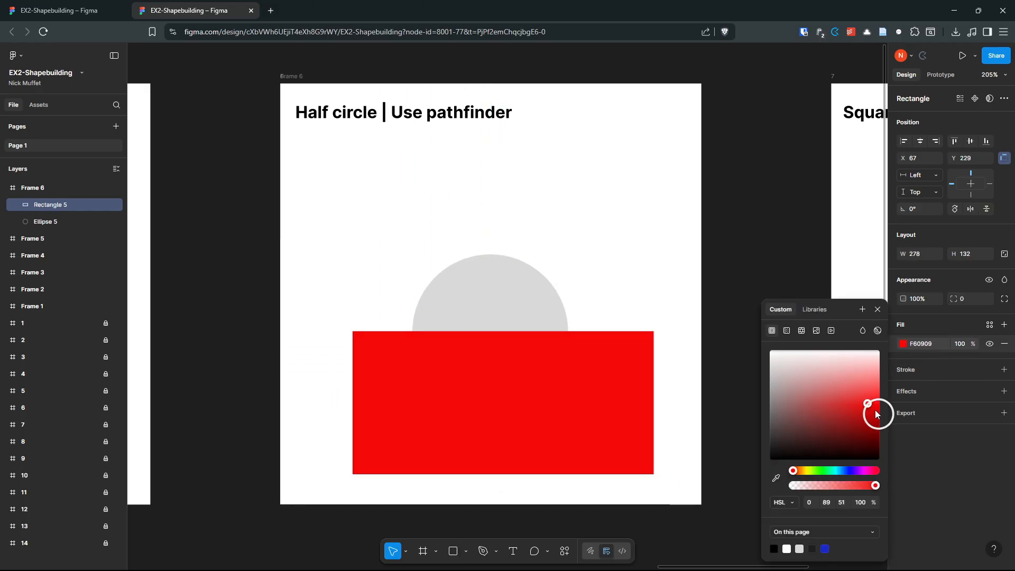
left_click(615, 256)
left_click_drag(586, 412, 631, 418)
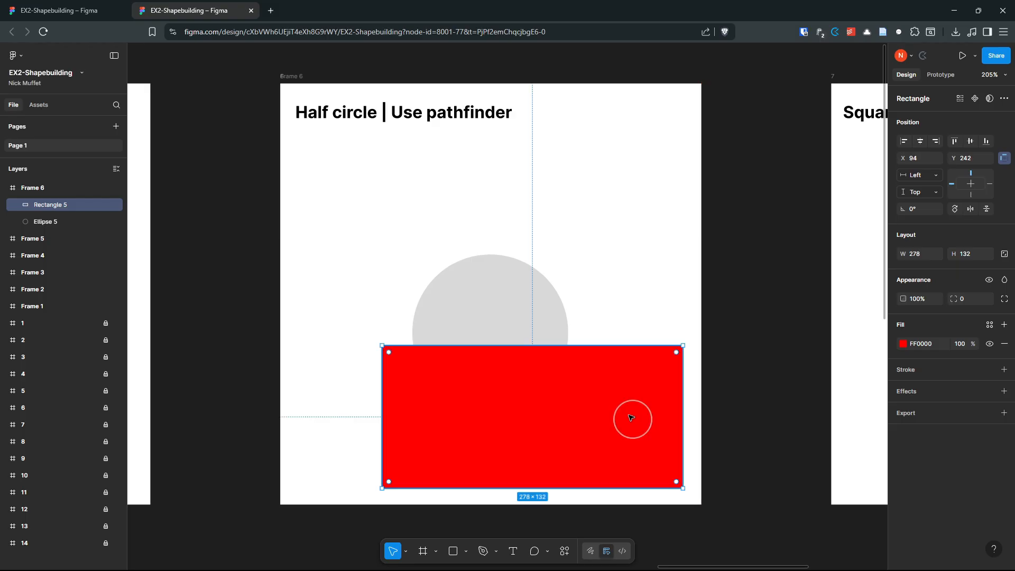
left_click(588, 269)
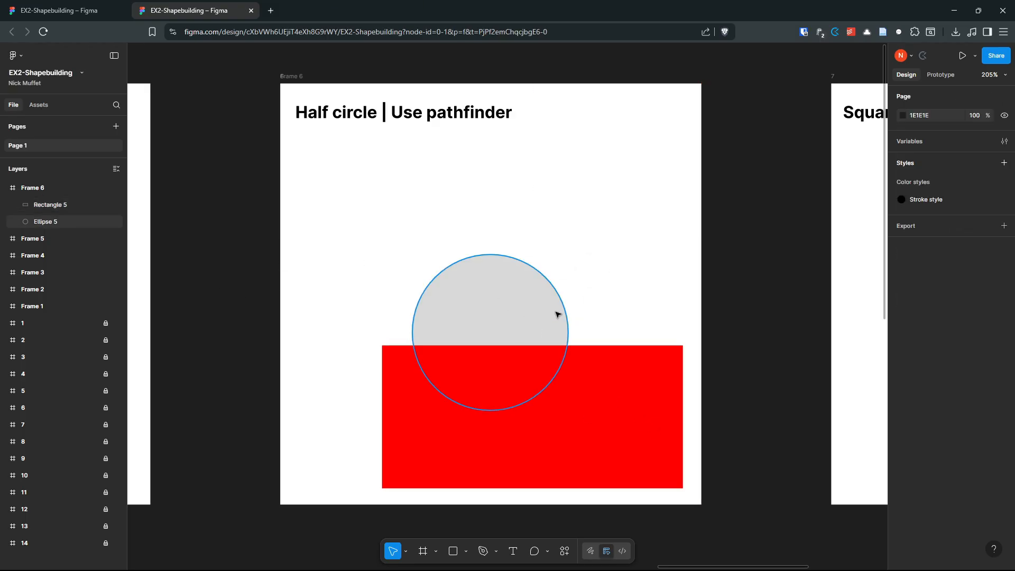
left_click(626, 391)
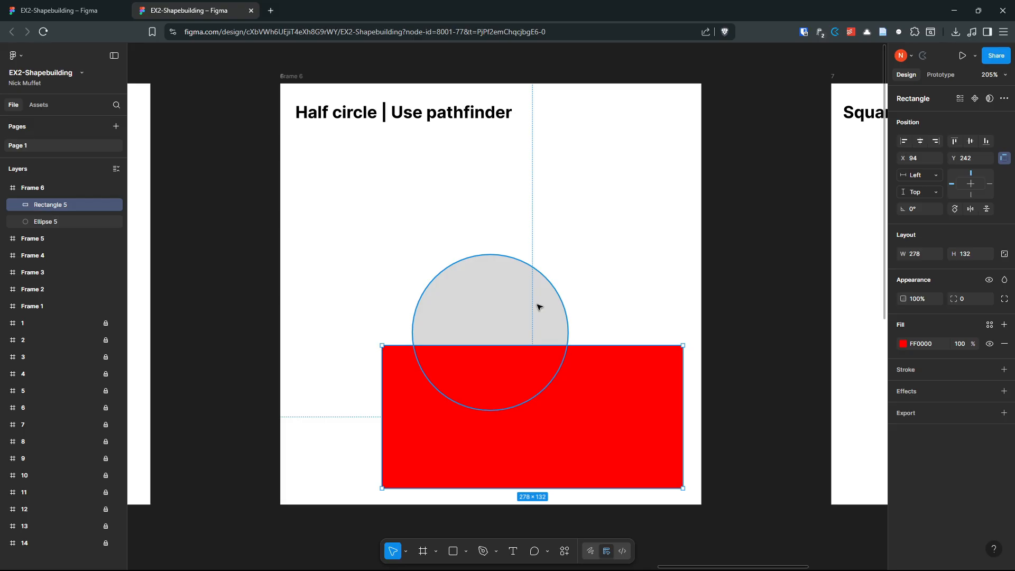
Step: Centre the circle horizontally on the red rectangle and move both to the frame's centre
left_click(475, 300, "shift")
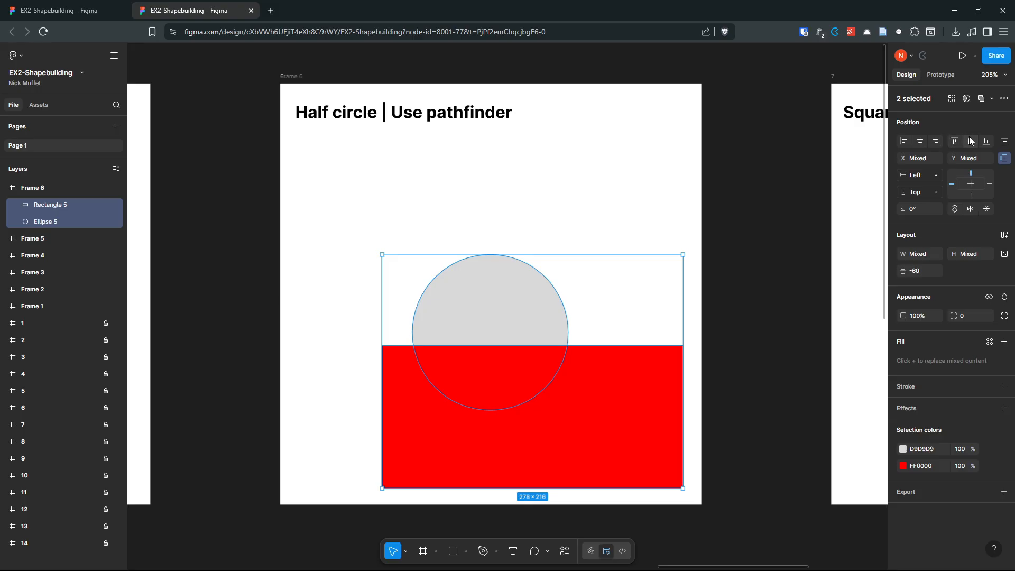
left_click(919, 141)
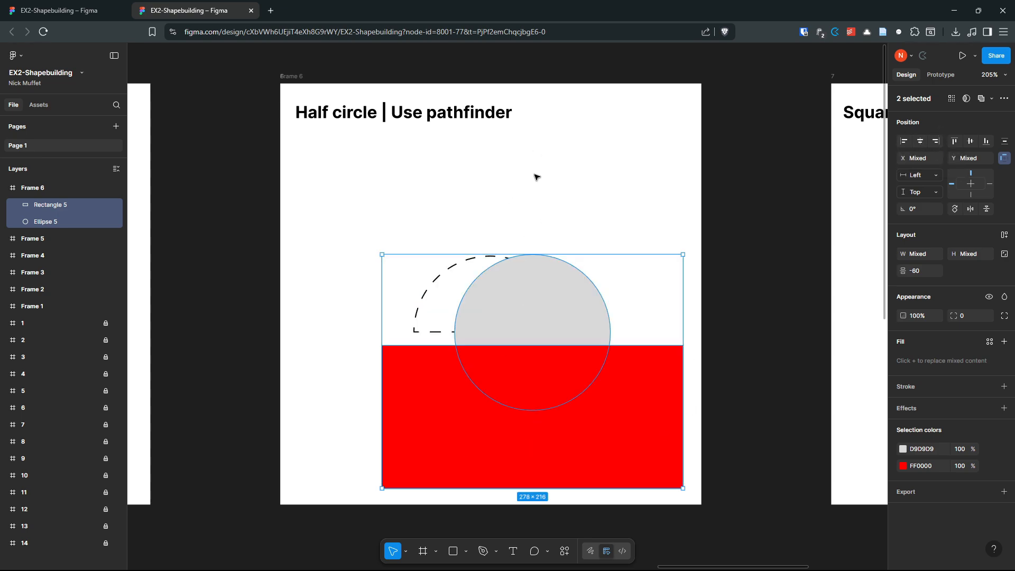
left_click_drag(564, 317, 522, 318)
left_click(613, 226)
Step: Try a Boolean Subtract on the circle and rectangle, then undo it
scroll(613, 227, "down", 2)
left_click(555, 344)
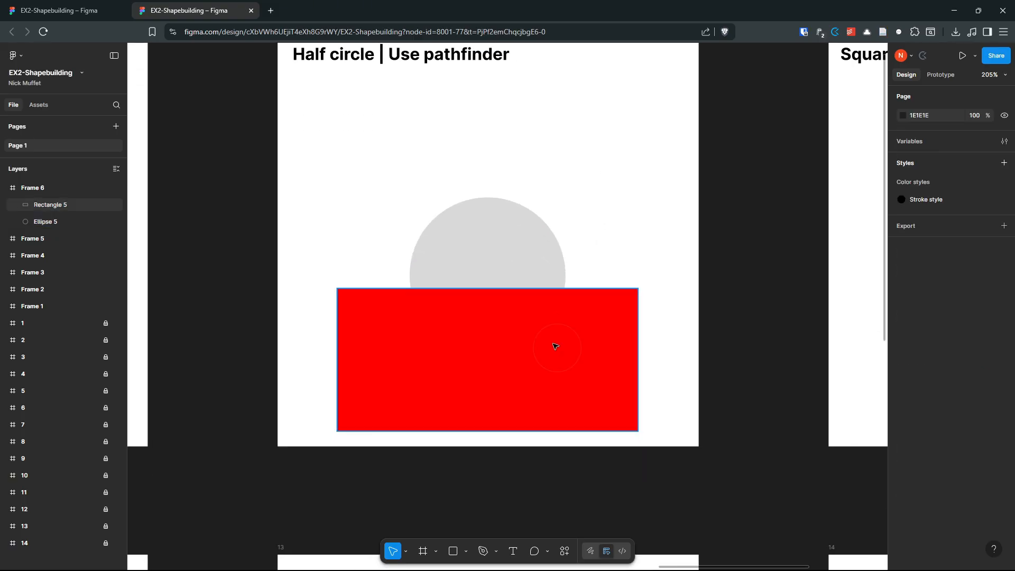
left_click(512, 266, "shift")
scroll(593, 159, "up", 2)
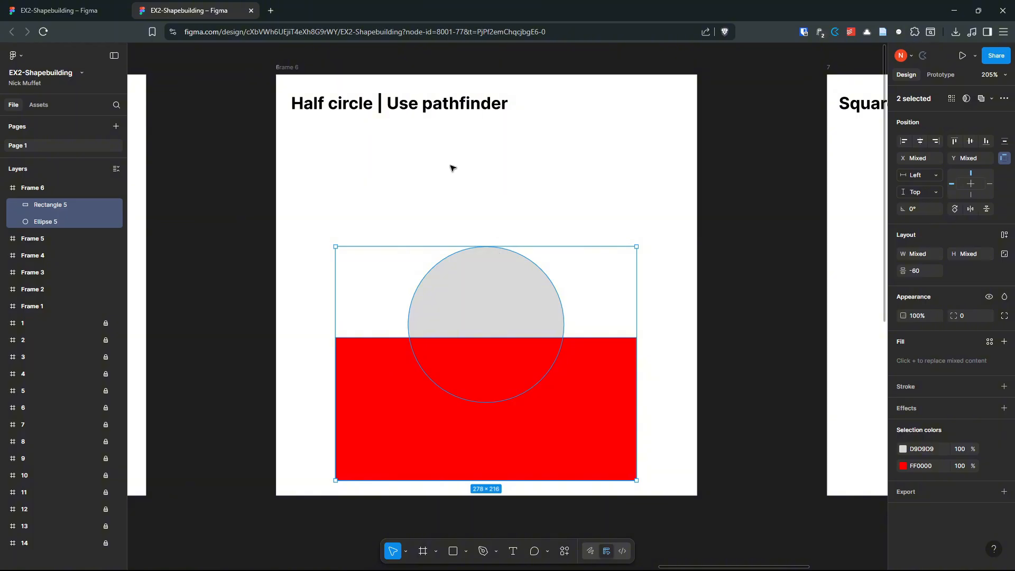
left_click(991, 100)
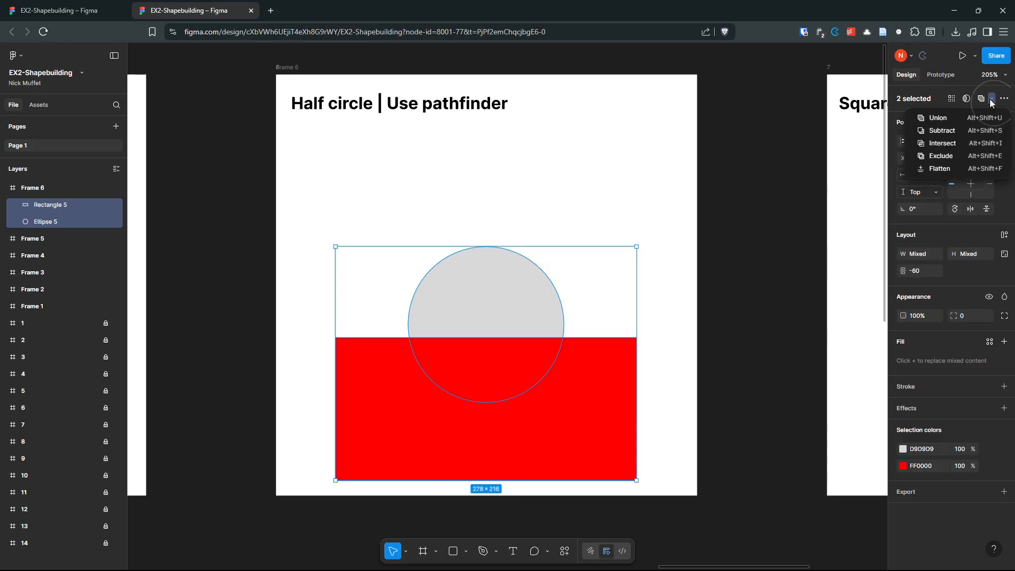
left_click(938, 132)
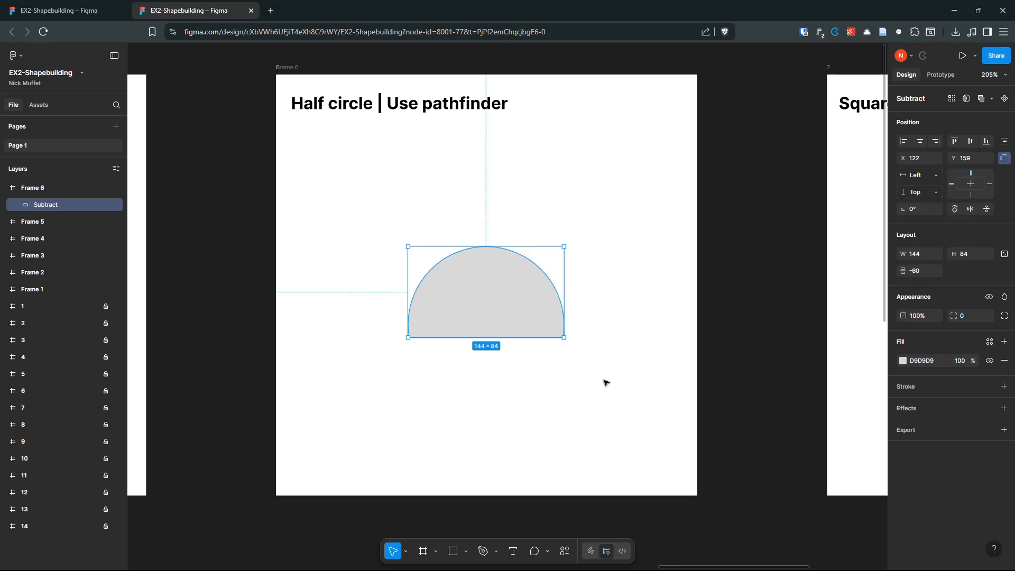
key("ctrl+z")
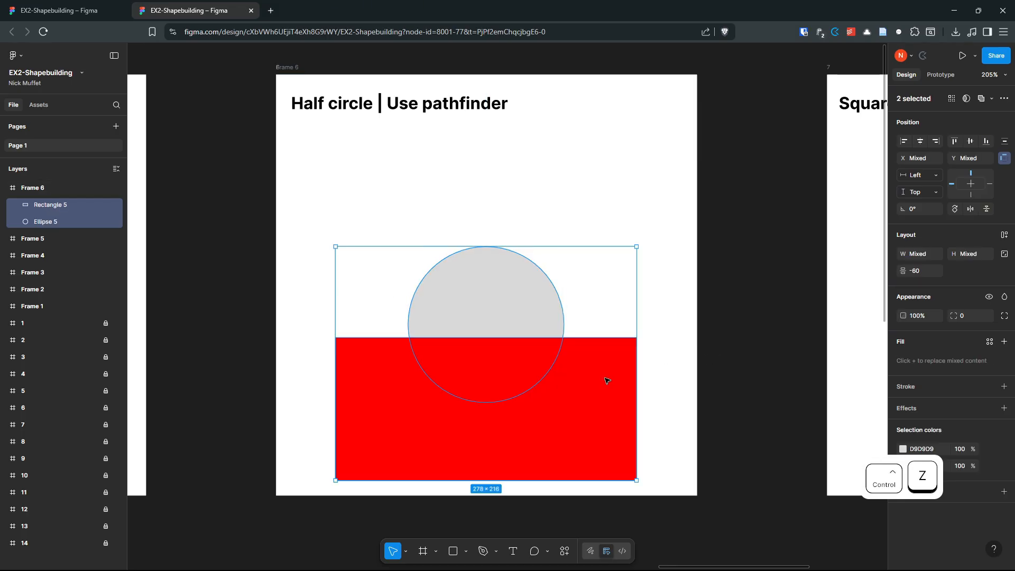
Step: Merge the circle's top half and the red rectangle with Shape builder into one grey dome-topped shape
left_click(473, 306)
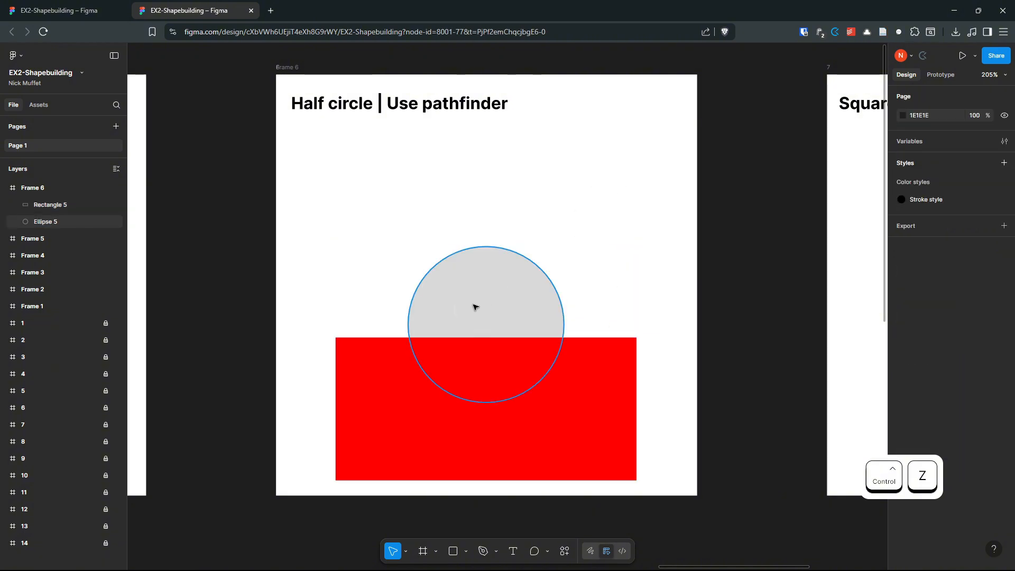
left_click(591, 396, "shift")
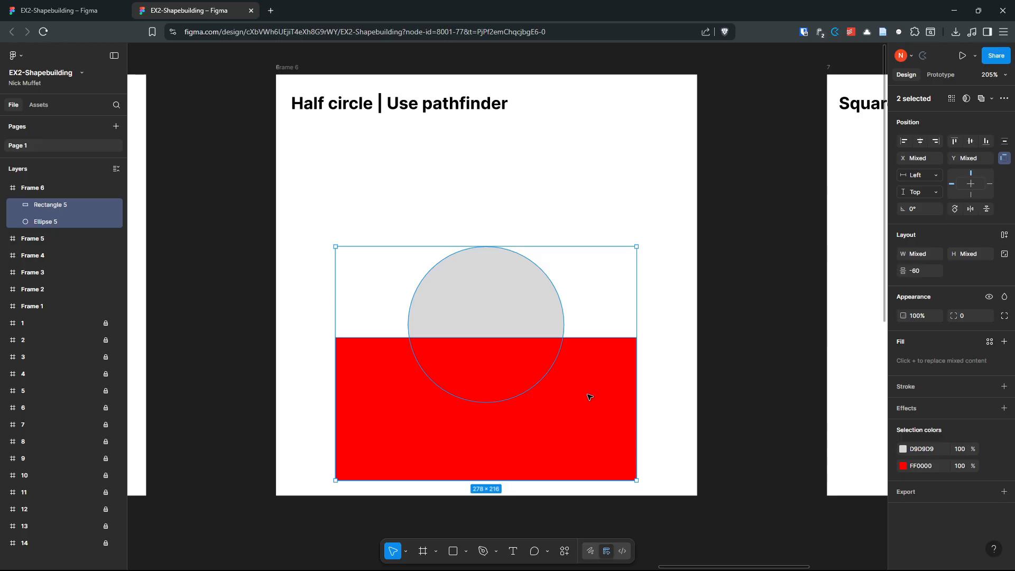
left_click(559, 200)
left_click(496, 278)
left_click(627, 427, "shift")
key("shift+m")
scroll(494, 306, "up", 5)
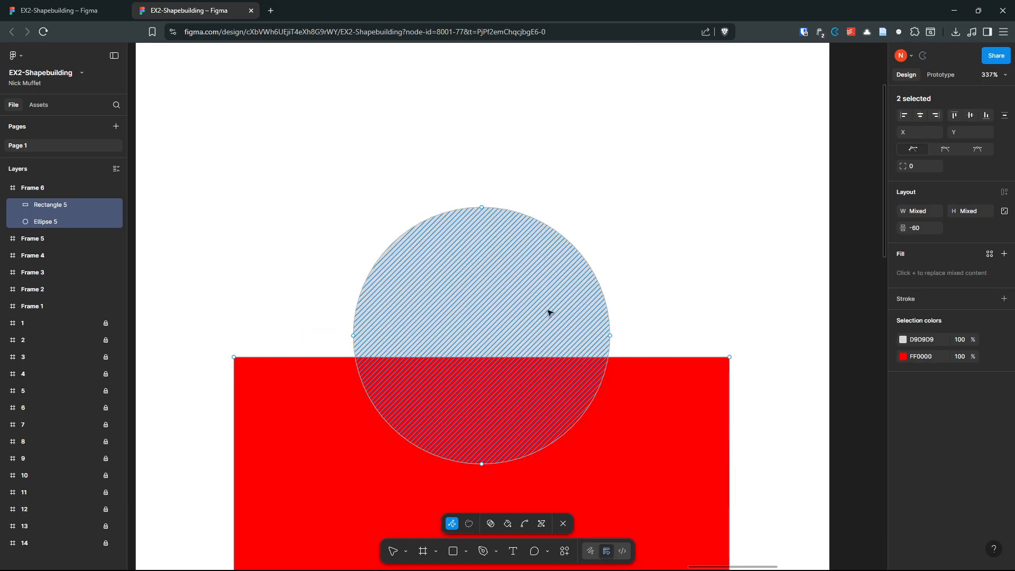
left_click(489, 523)
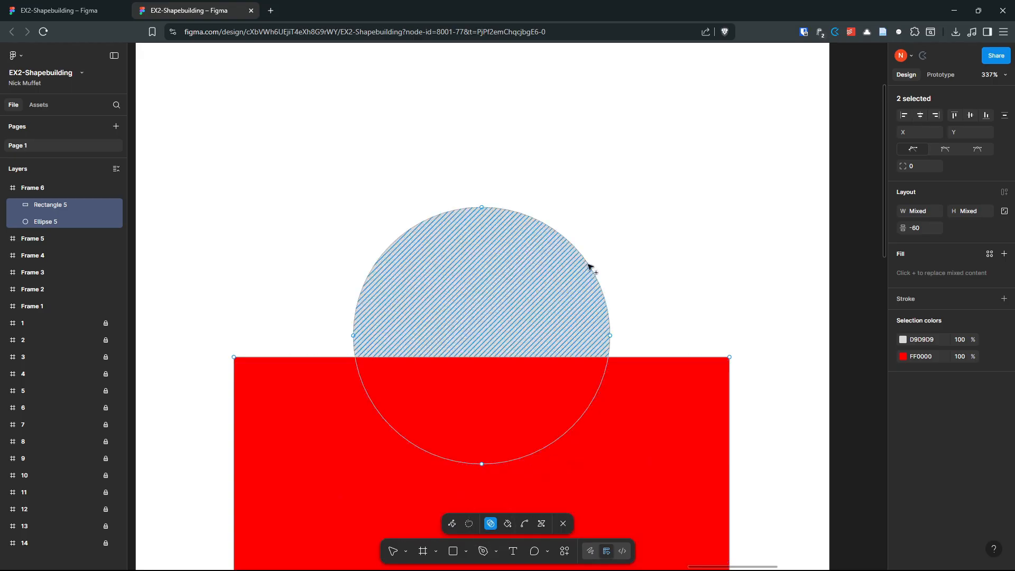
scroll(589, 267, "down", 2)
scroll(651, 288, "down", 1)
scroll(580, 309, "up", 1)
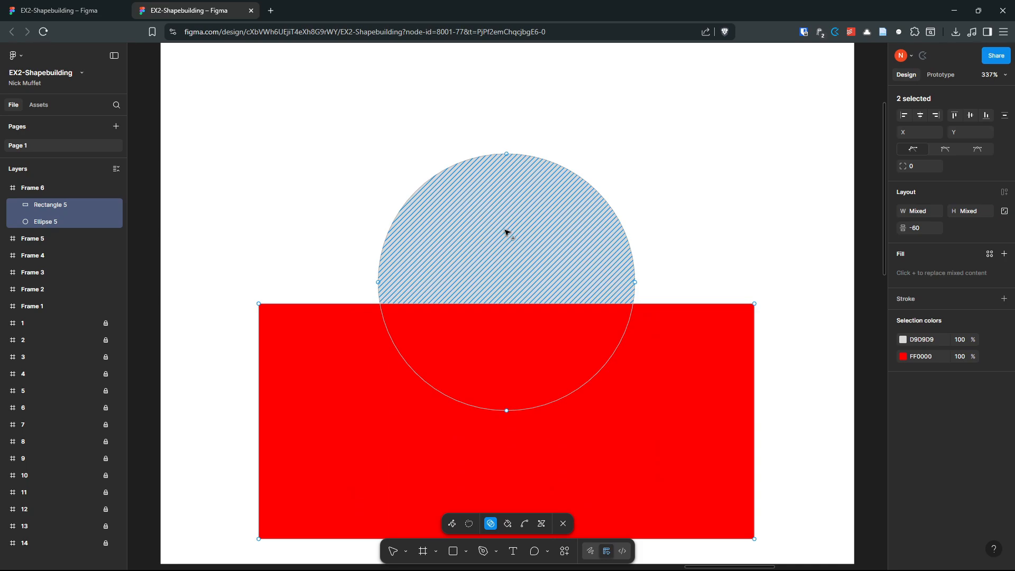
mouse_move(506, 232)
left_mouse_down()
mouse_move(515, 269)
mouse_move(499, 328)
mouse_move(396, 330)
mouse_move(355, 356)
left_mouse_up()
scroll(376, 347, "down", 2)
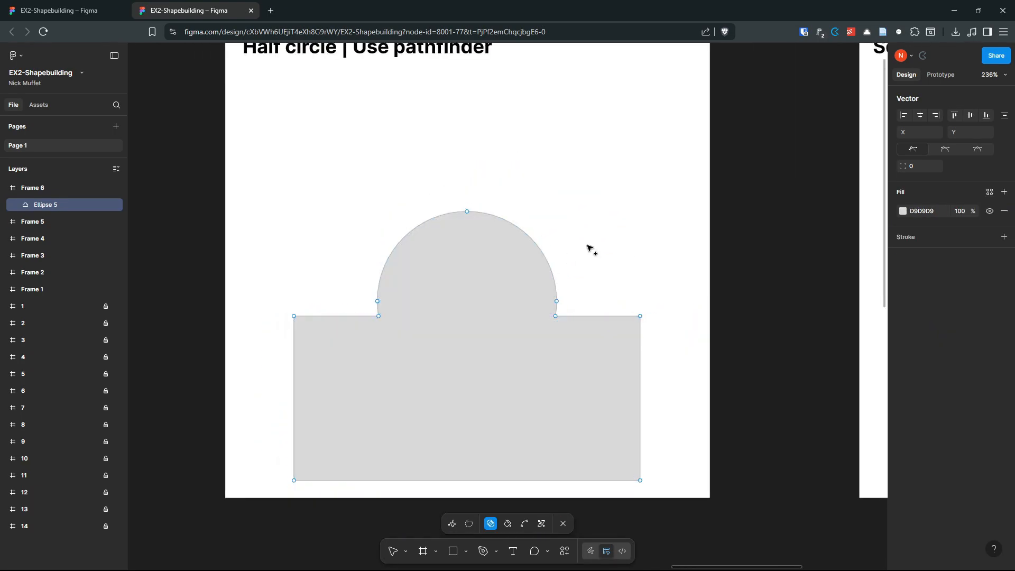
Step: Undo the merge and erase the rectangle and circle's lower half with Shape builder
key("v")
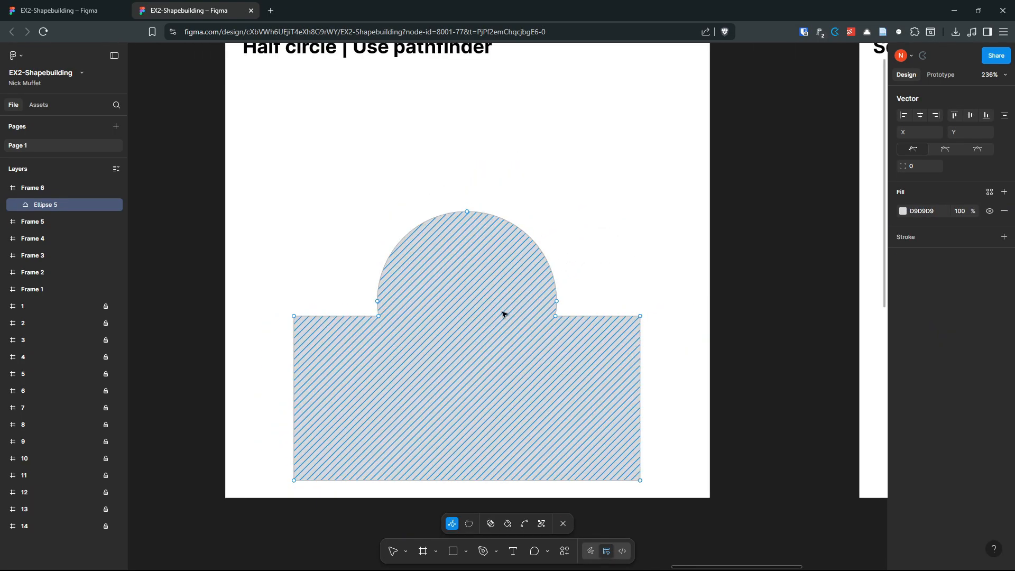
key("ctrl+z")
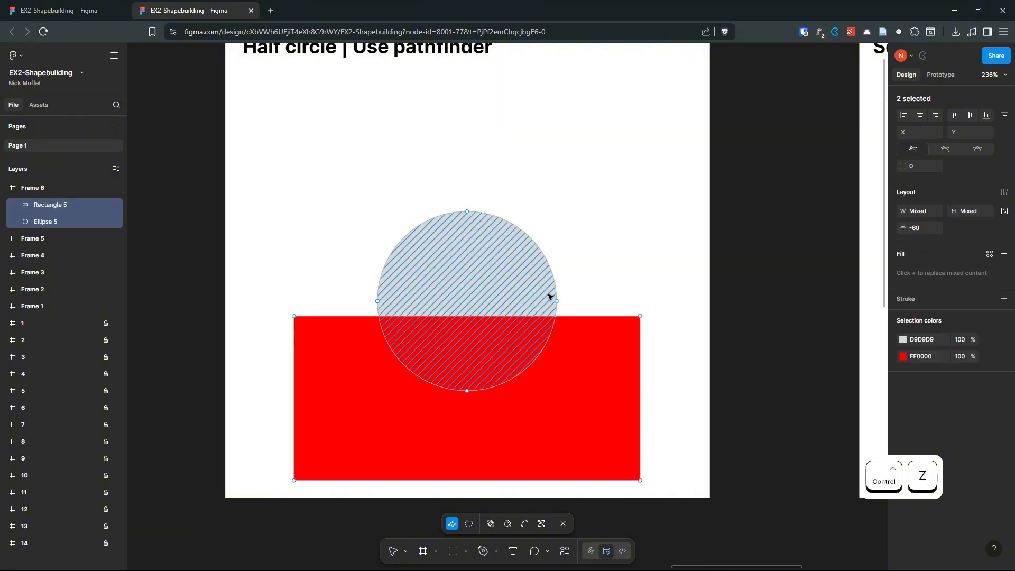
scroll(480, 316, "up", 1)
left_click(489, 525)
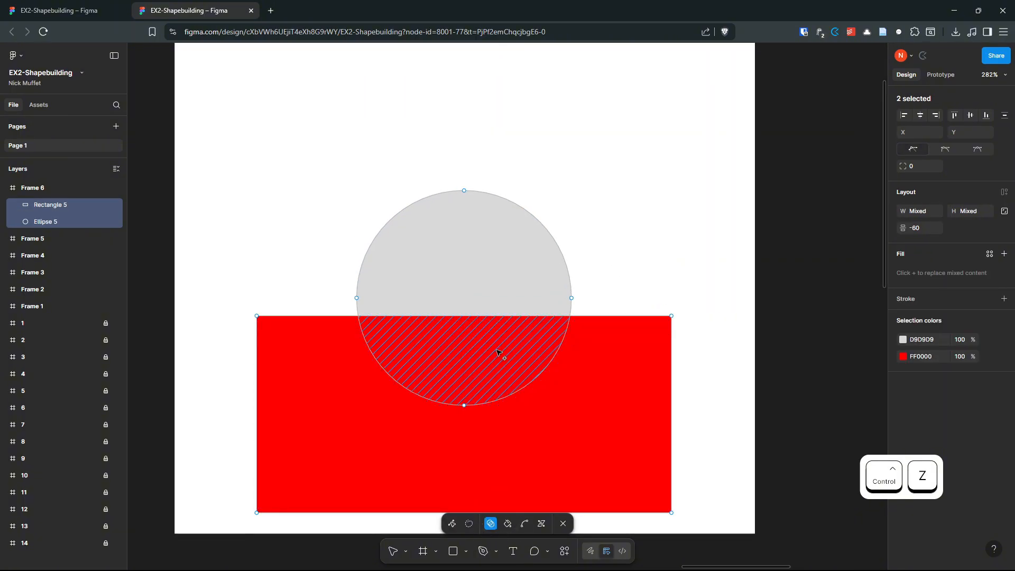
key("alt")
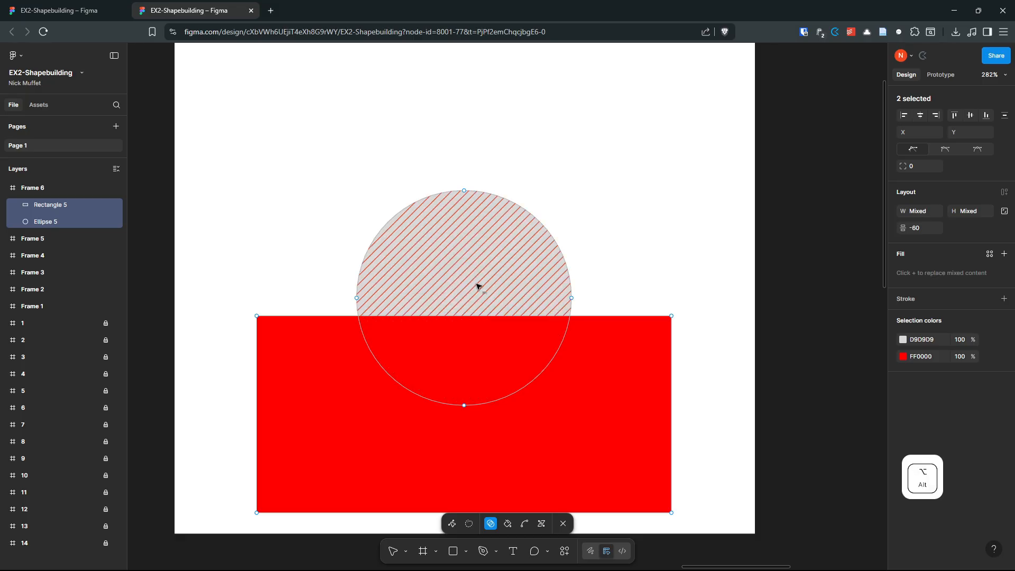
mouse_move(304, 375)
left_mouse_down()
mouse_move(428, 362)
mouse_move(628, 368)
mouse_move(412, 397)
mouse_move(317, 371)
mouse_move(609, 362)
mouse_move(349, 369)
mouse_move(518, 362)
left_mouse_up()
right_click(349, 369)
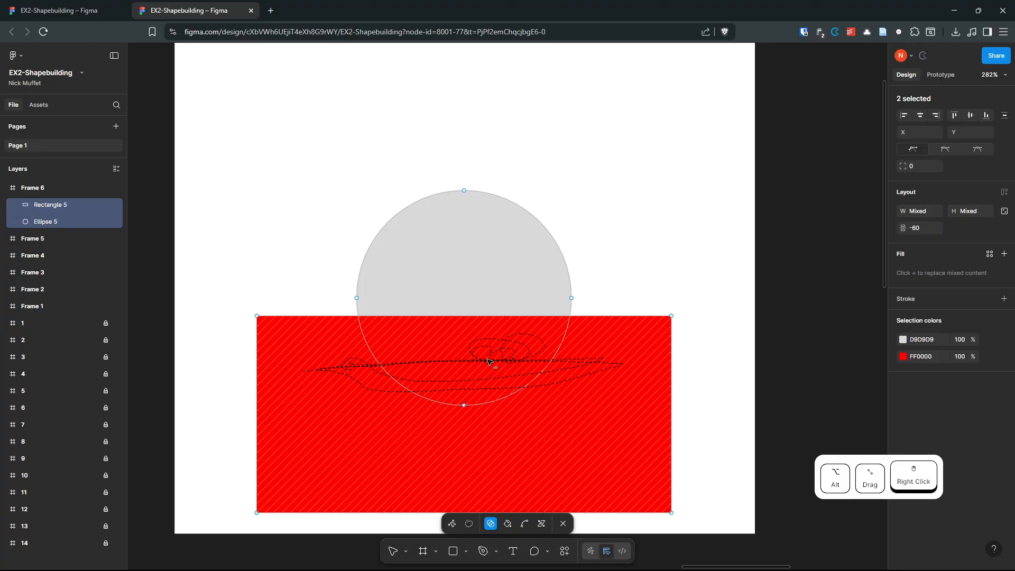
left_click_drag(504, 366, 503, 367)
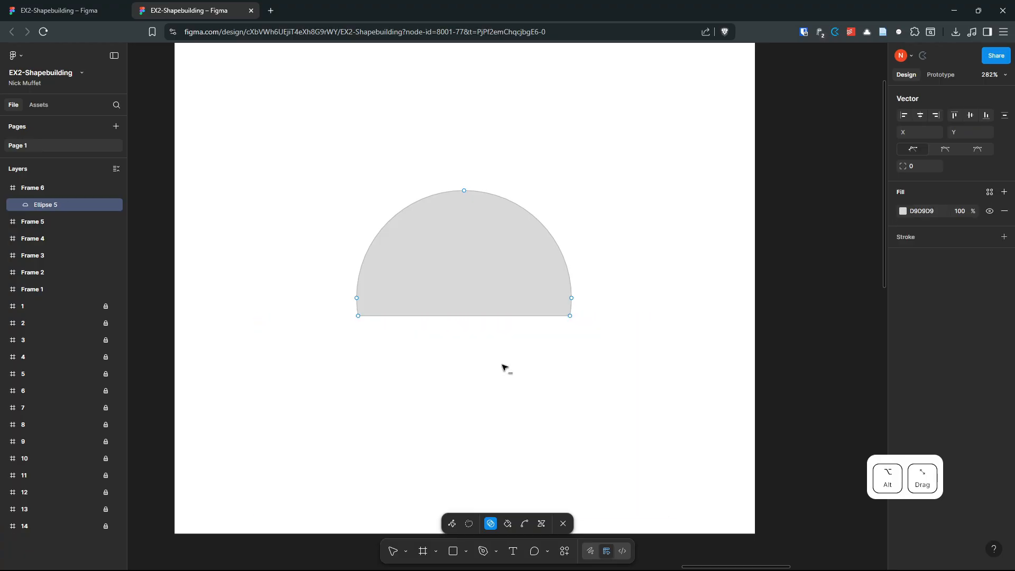
key("Escape")
key("Escape")
key("Escape")
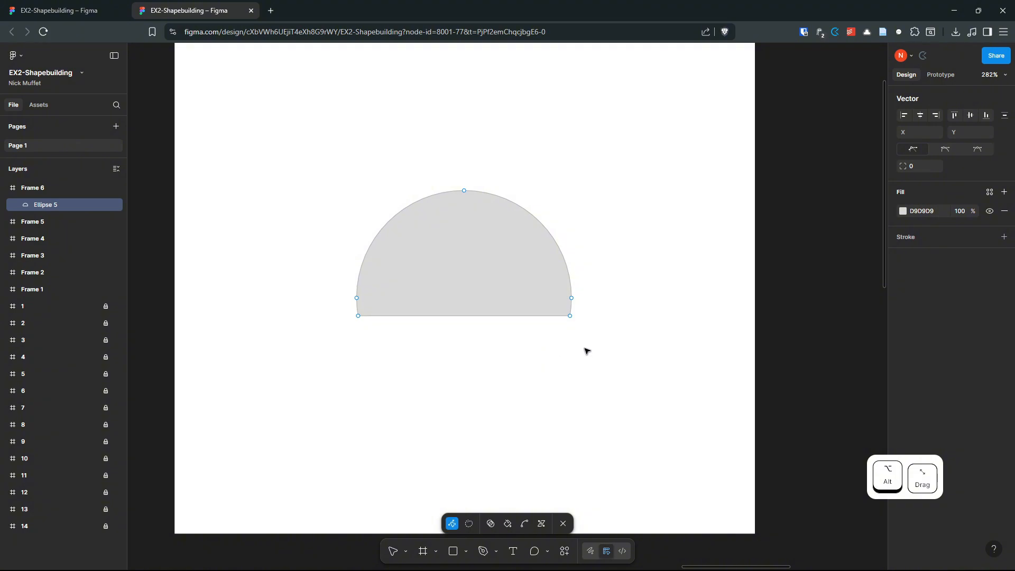
Step: Undo that cut, restoring the red rectangle and the full circle
scroll(602, 333, "down", 2)
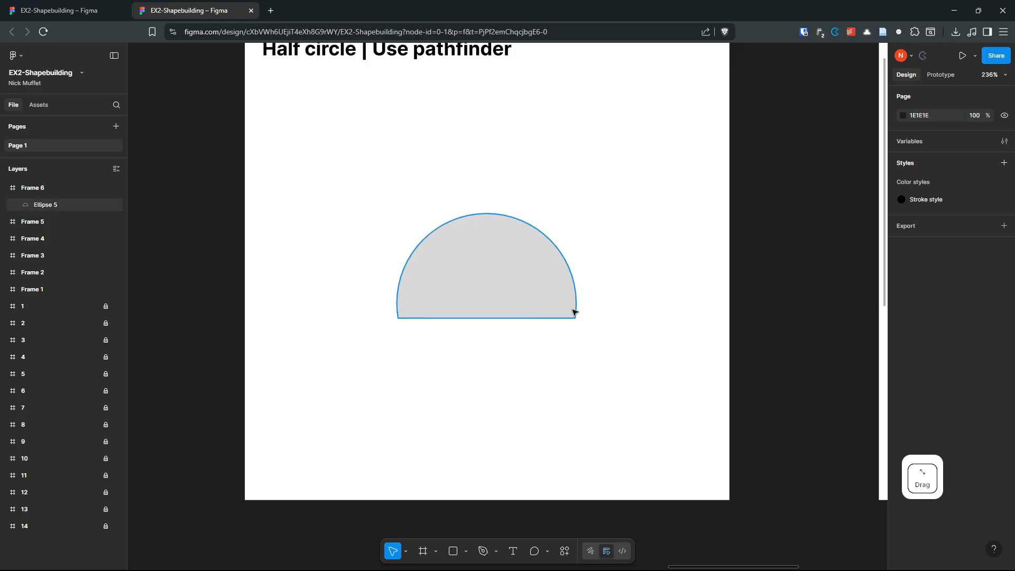
scroll(578, 312, "up", 3)
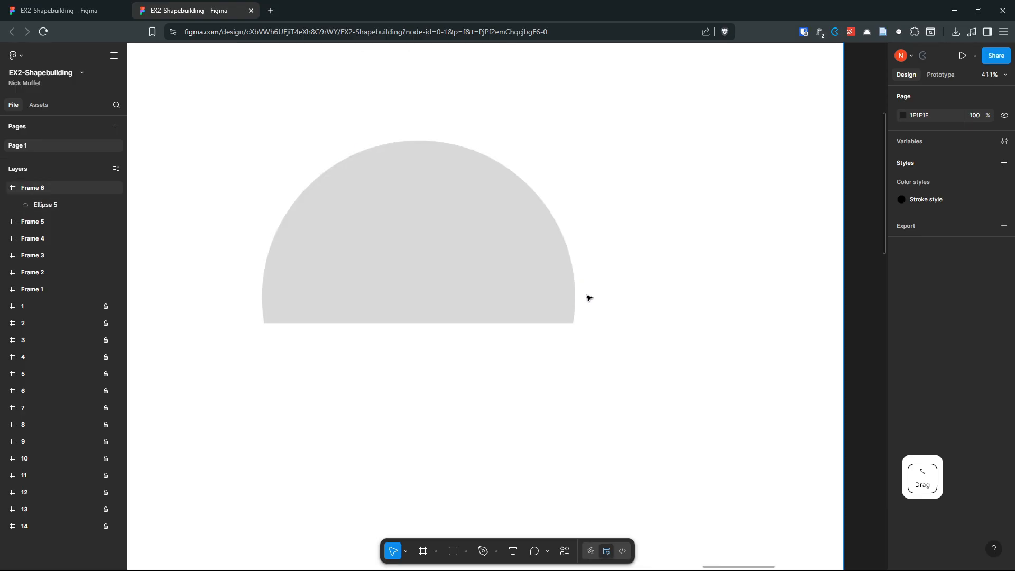
key("ctrl+z")
key("ctrl+z")
scroll(636, 282, "down", 2)
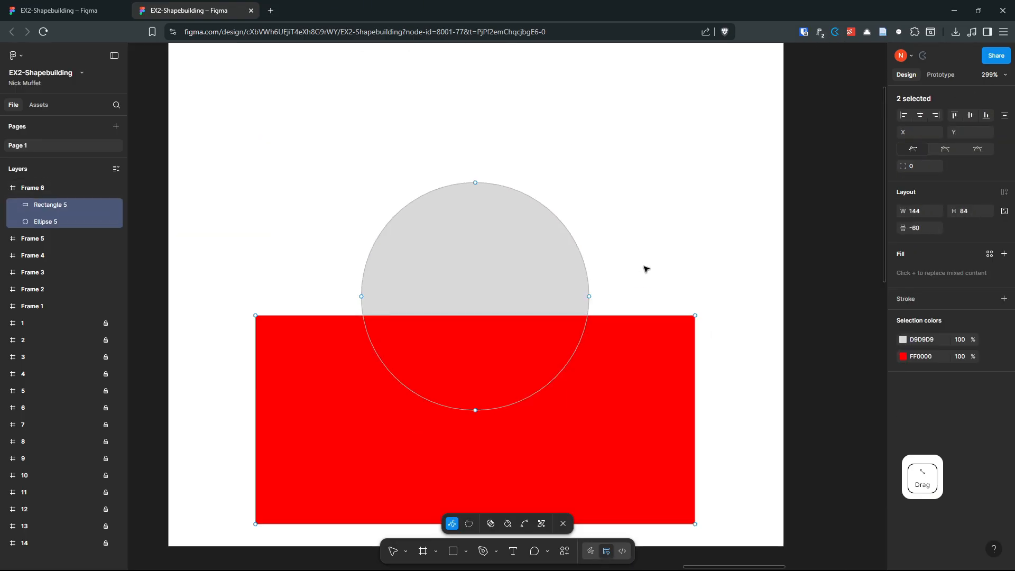
key("shift+s")
key("Escape")
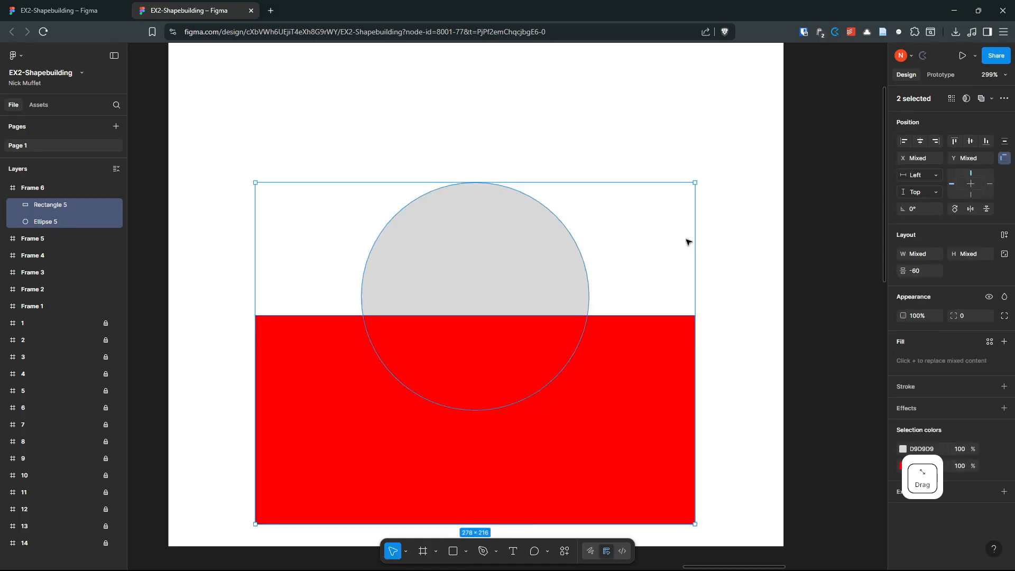
left_click(712, 238)
Step: Raise the rectangle to the circle's centre line and erase it plus the lower half, leaving a half-circle
left_click(593, 382)
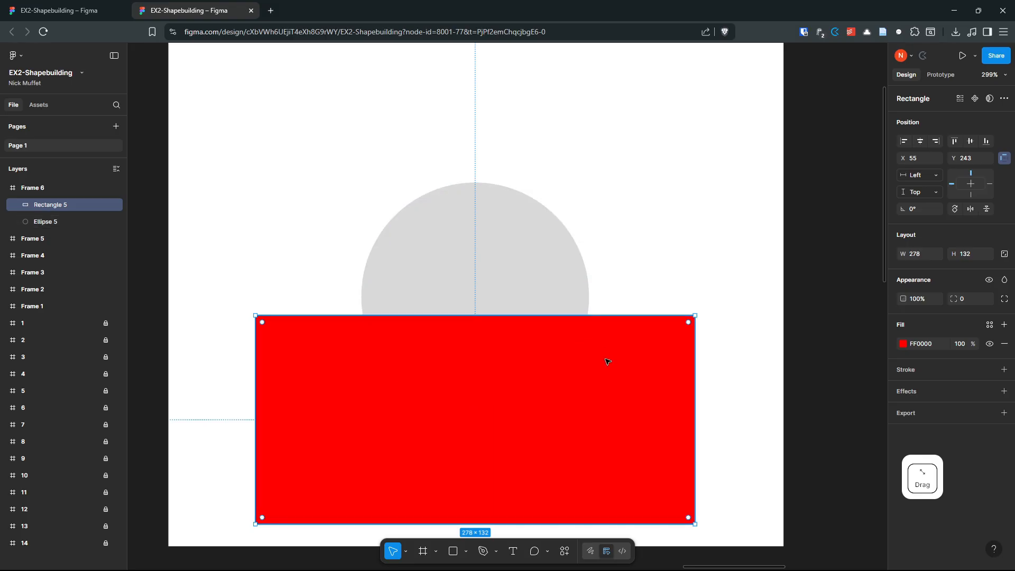
left_click_drag(613, 342, 613, 324)
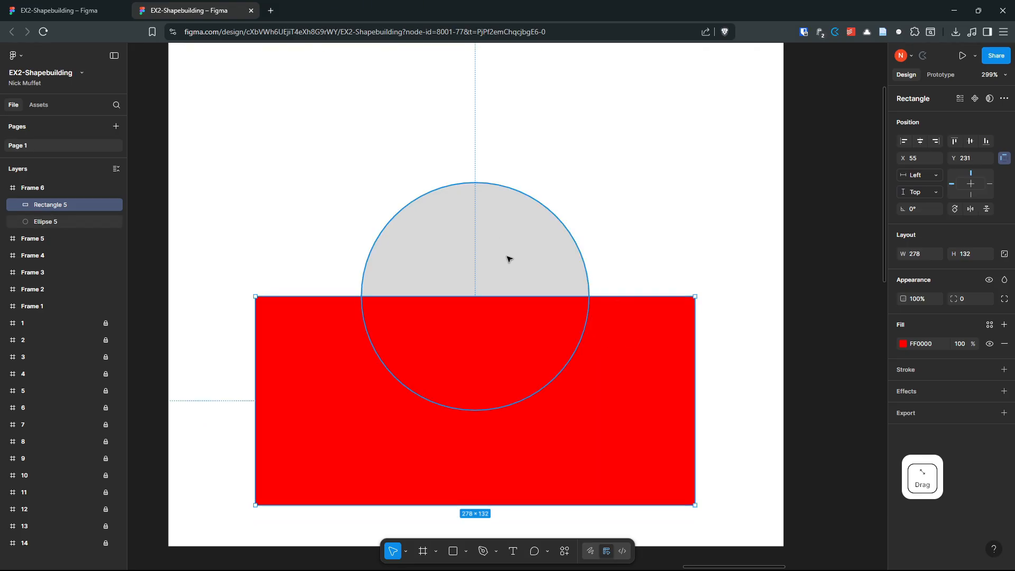
left_click(532, 267)
left_click(641, 401, "shift")
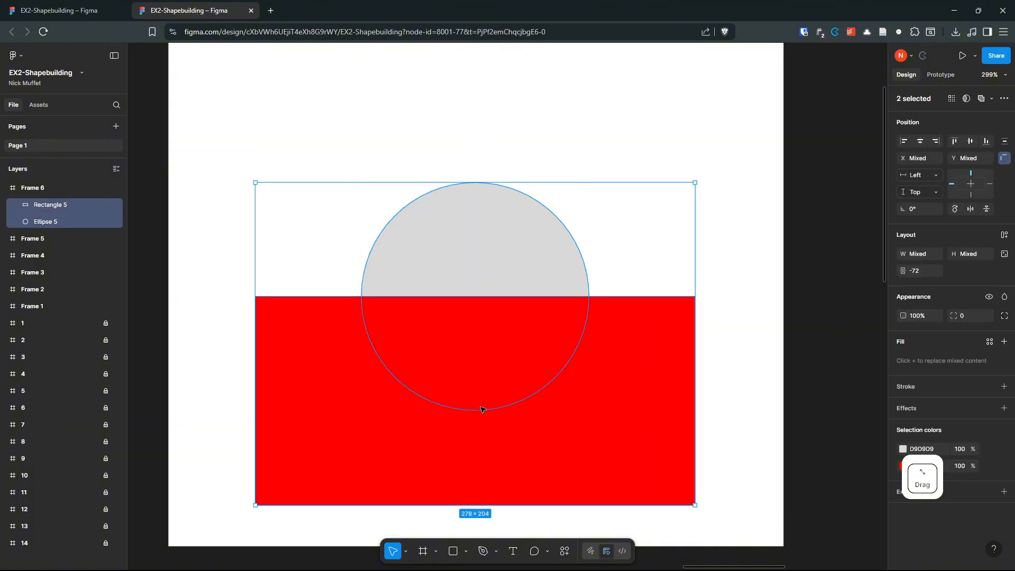
key("shift+s")
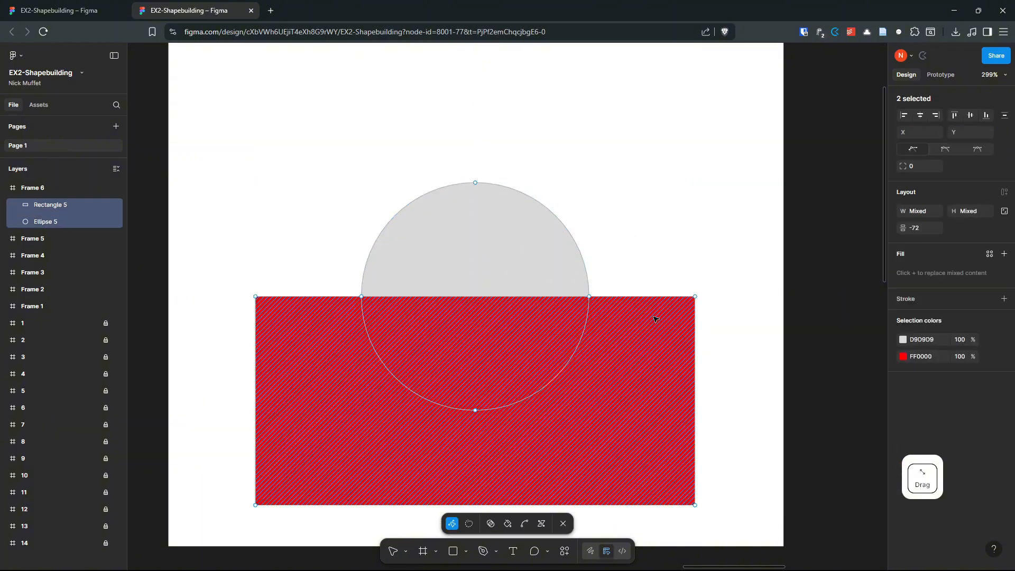
left_click(490, 524)
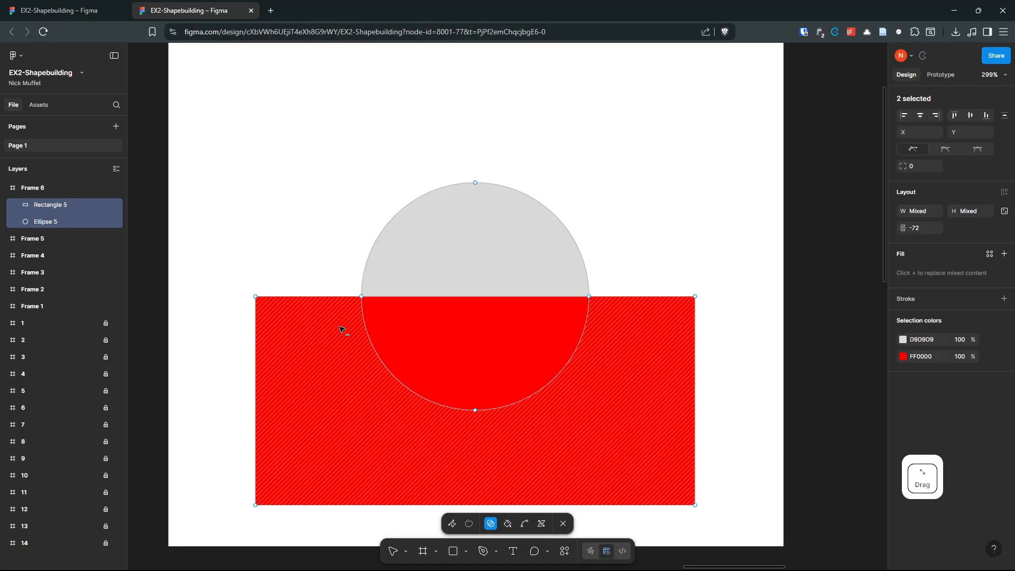
left_click_drag(326, 336, 636, 350)
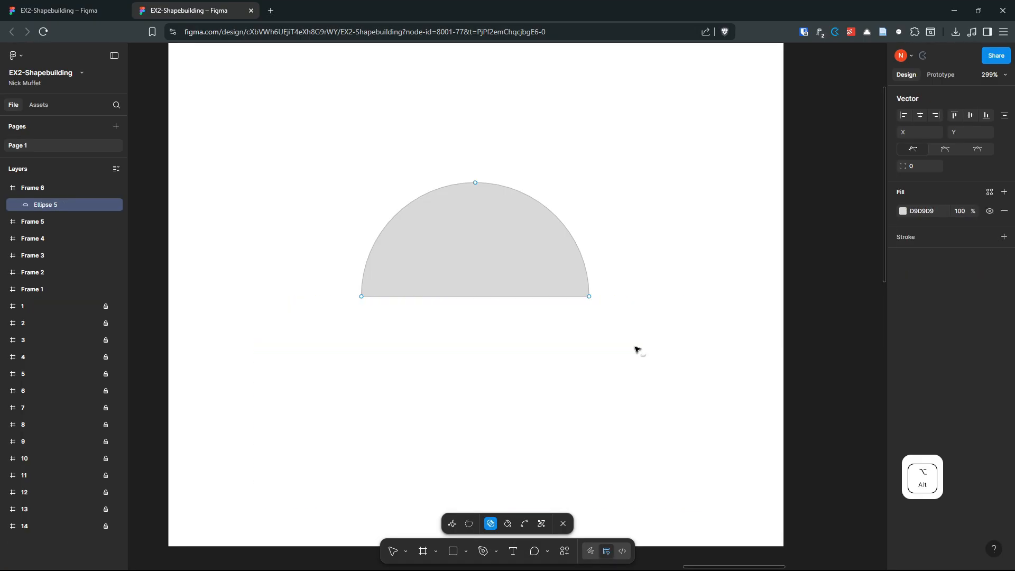
key("alt")
key("alt")
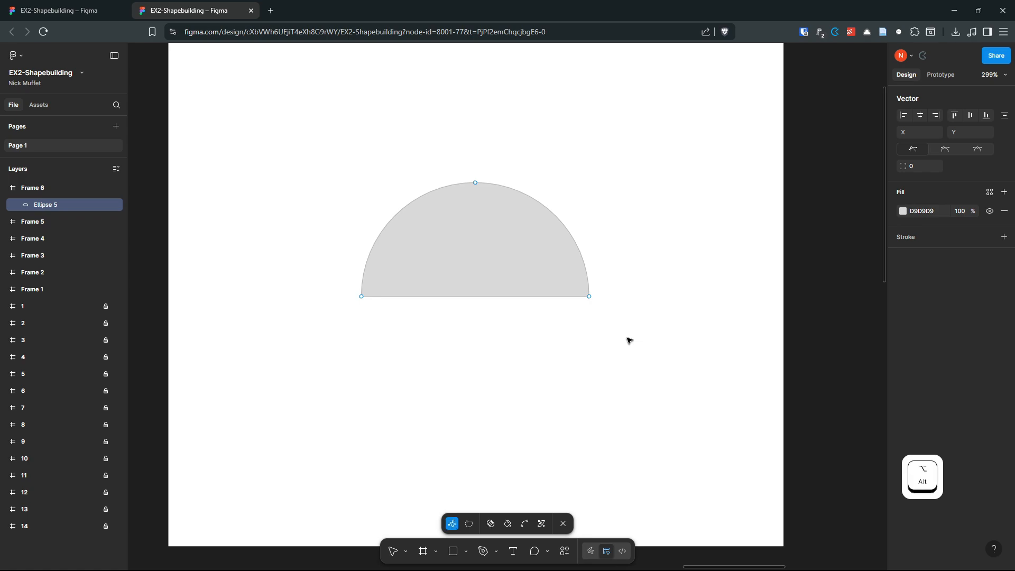
key("Escape")
Step: Draw Frame 7 over the Square with circle missing exercise
scroll(629, 340, "down", 4)
left_click(647, 335)
scroll(559, 302, "down", 1)
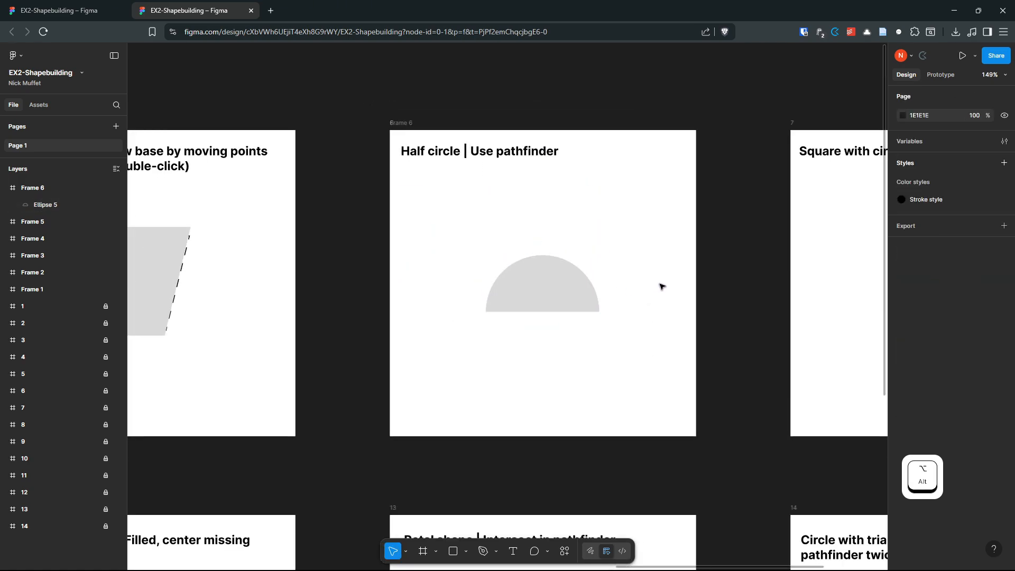
left_click_drag(661, 286, 283, 287)
scroll(536, 272, "up", 3)
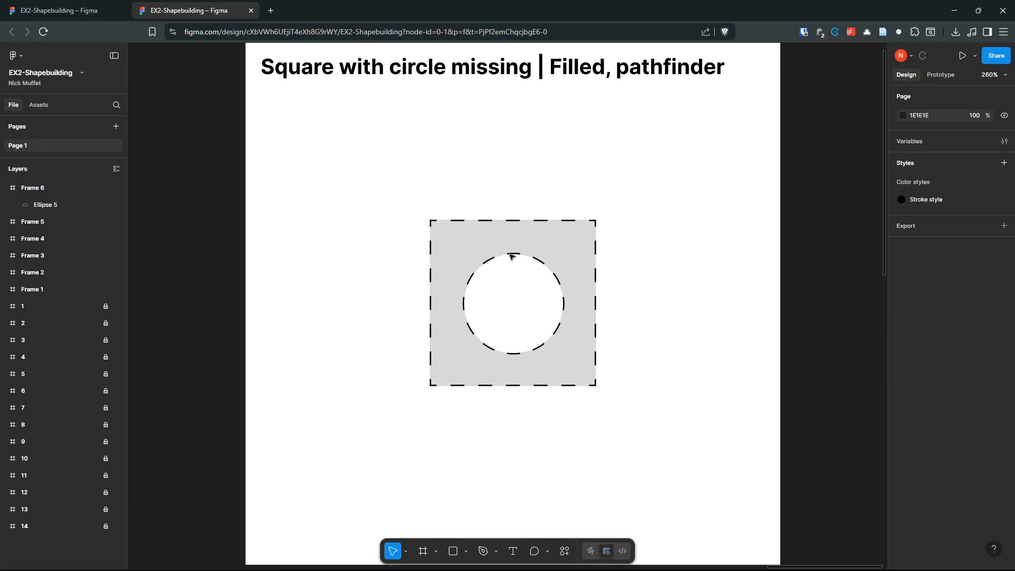
scroll(634, 190, "down", 1)
left_click_drag(634, 190, 630, 200)
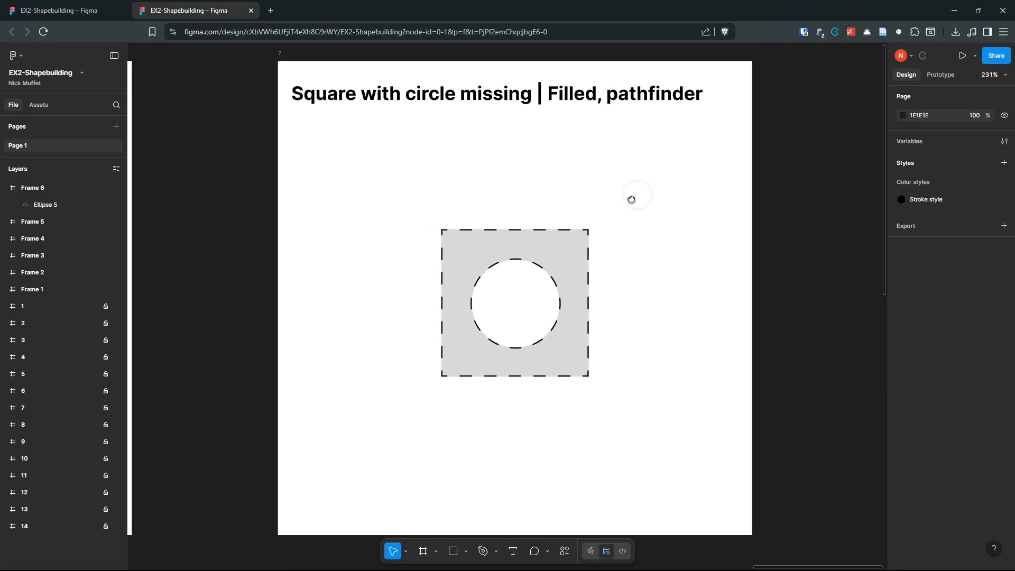
key("f")
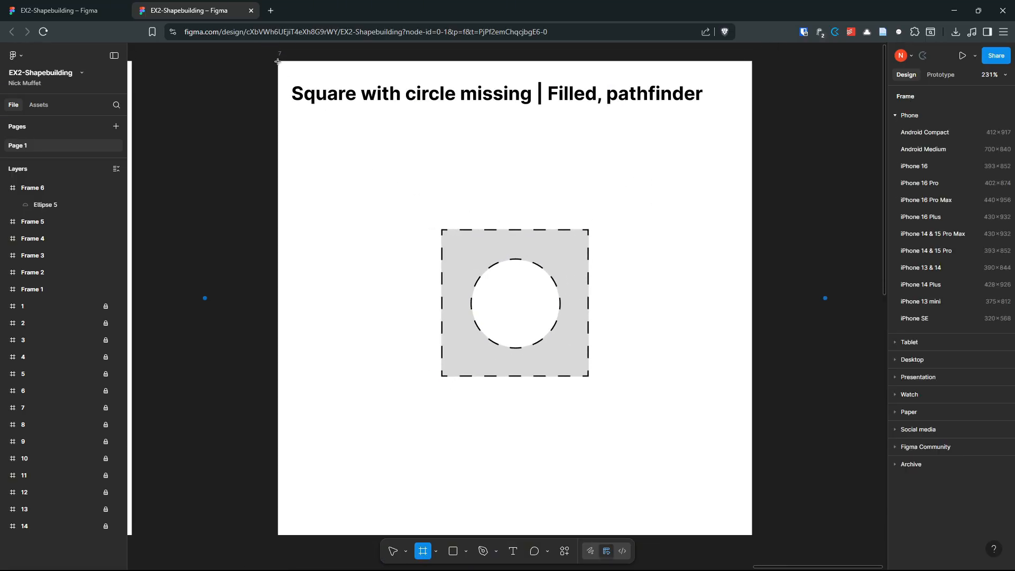
left_click_drag(278, 62, 753, 489)
left_click(1002, 348)
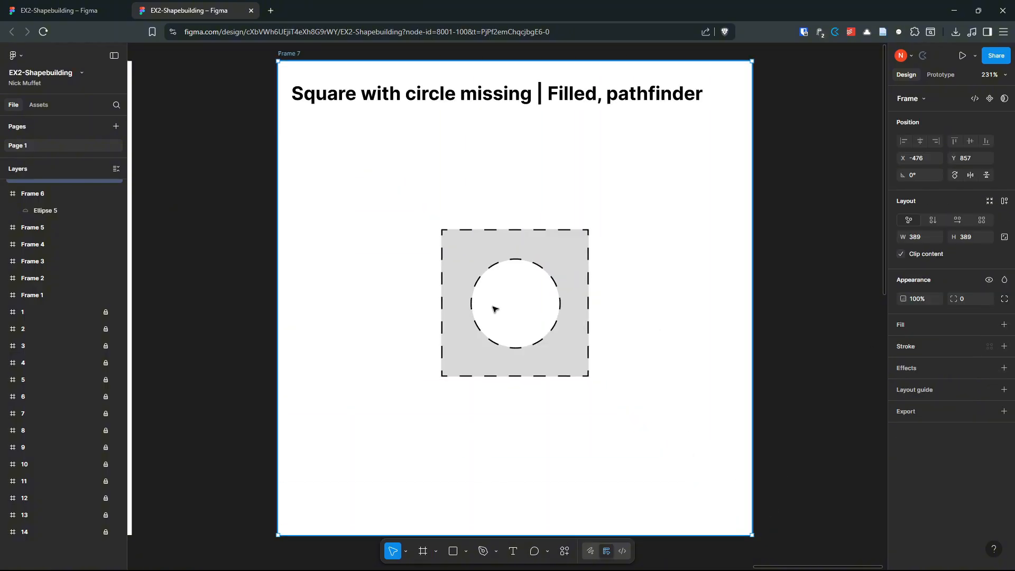
Step: Draw a grey 123 × 123 square over the example square
key("r")
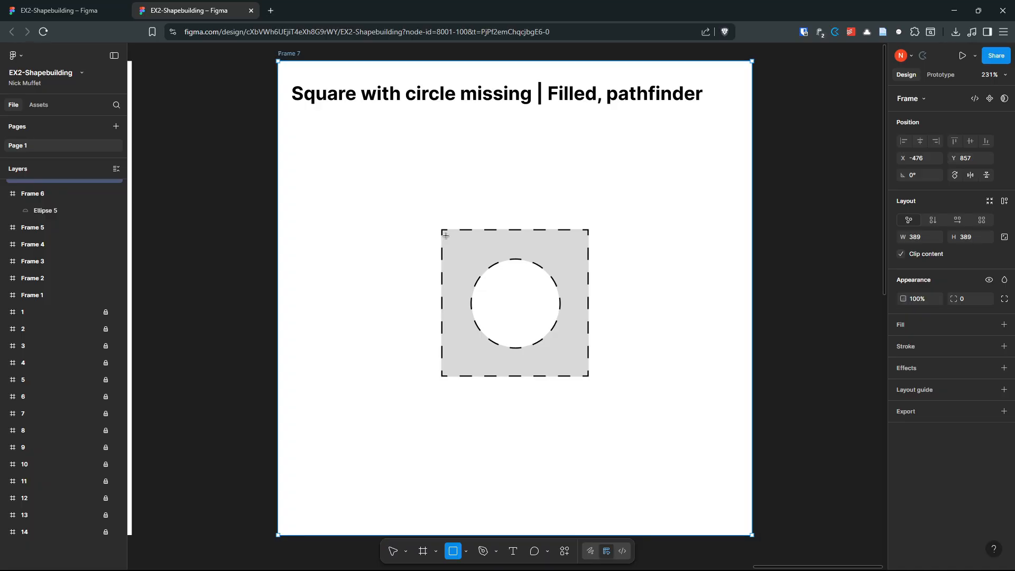
left_click_drag(440, 230, 589, 353)
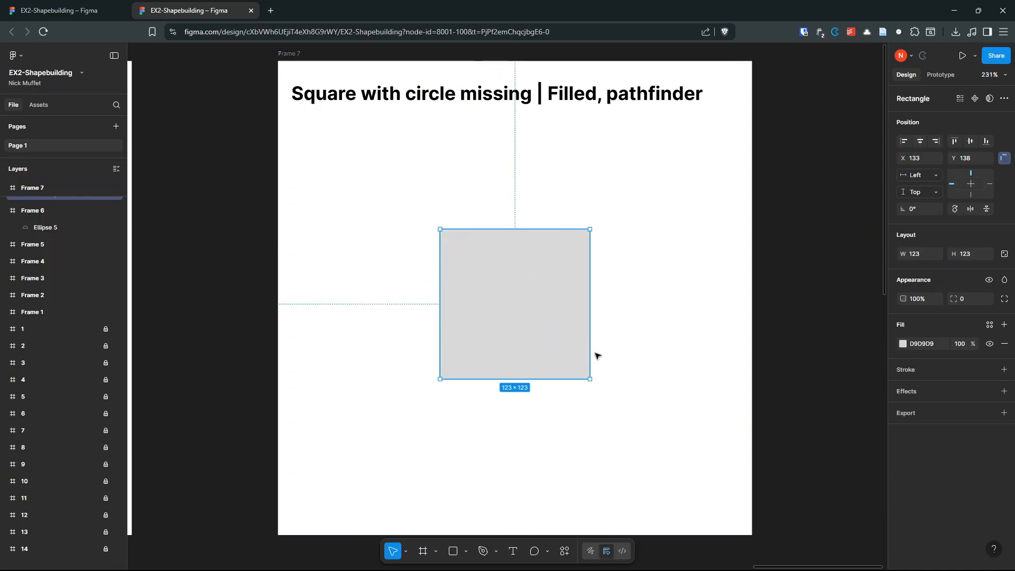
left_click(635, 352)
Step: Draw a small circle below the square and give it a red fill
left_click(466, 551)
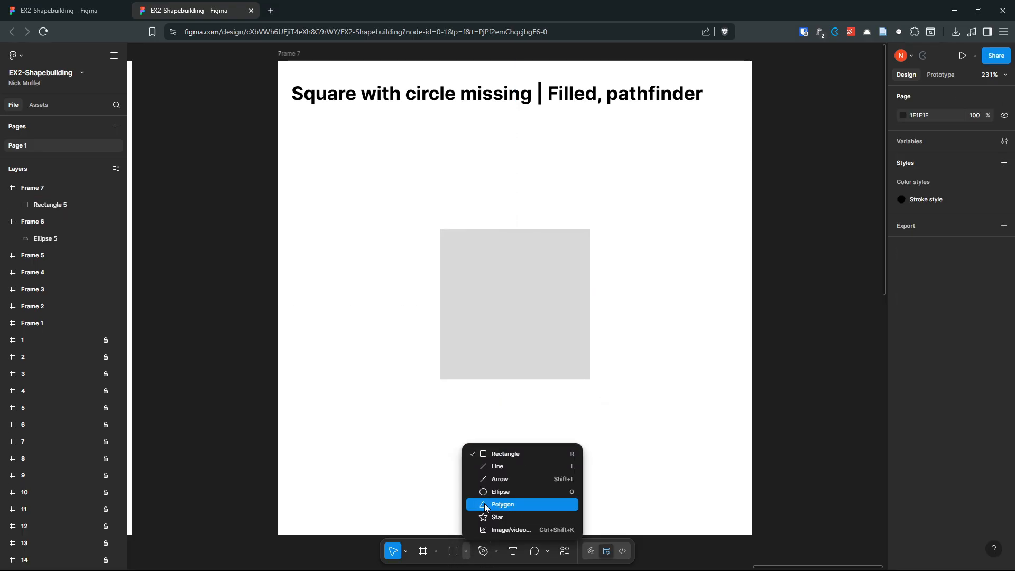
left_click(483, 503)
left_click_drag(476, 432, 557, 499)
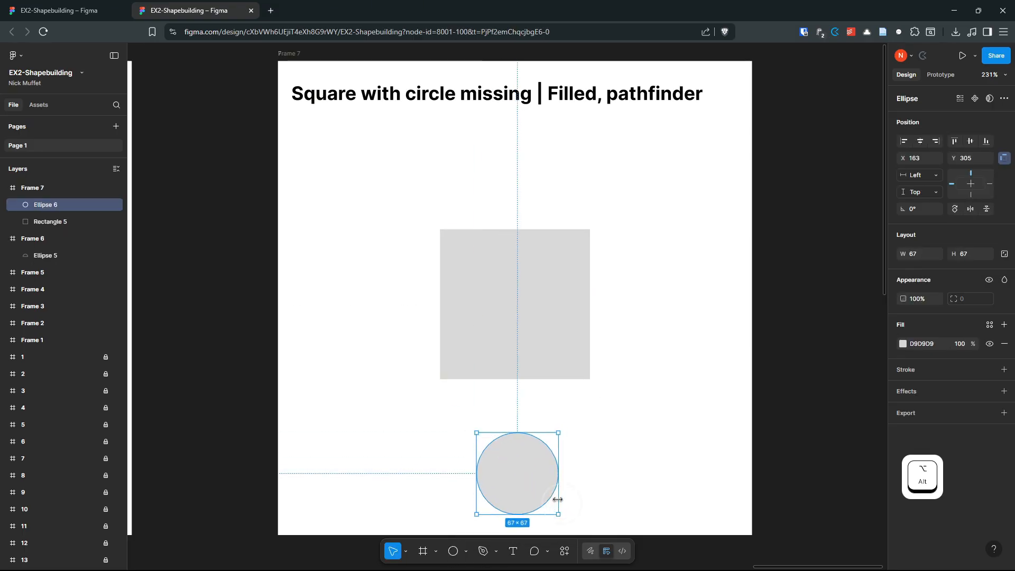
left_click(902, 343)
left_click_drag(826, 447, 870, 396)
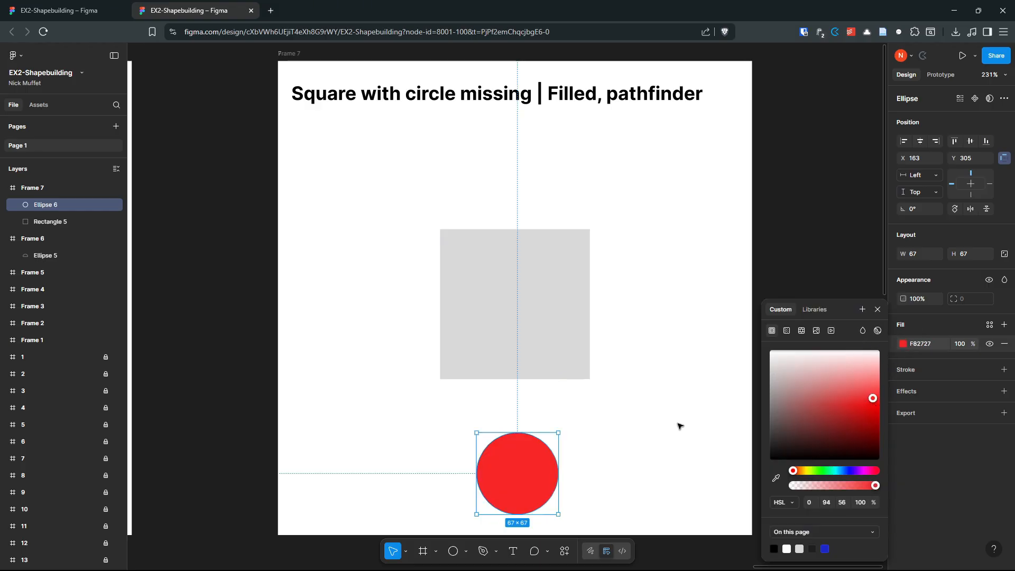
left_click(677, 423)
Step: Centre the red circle on the grey square both ways and move them onto the dashed outline
left_click(531, 475)
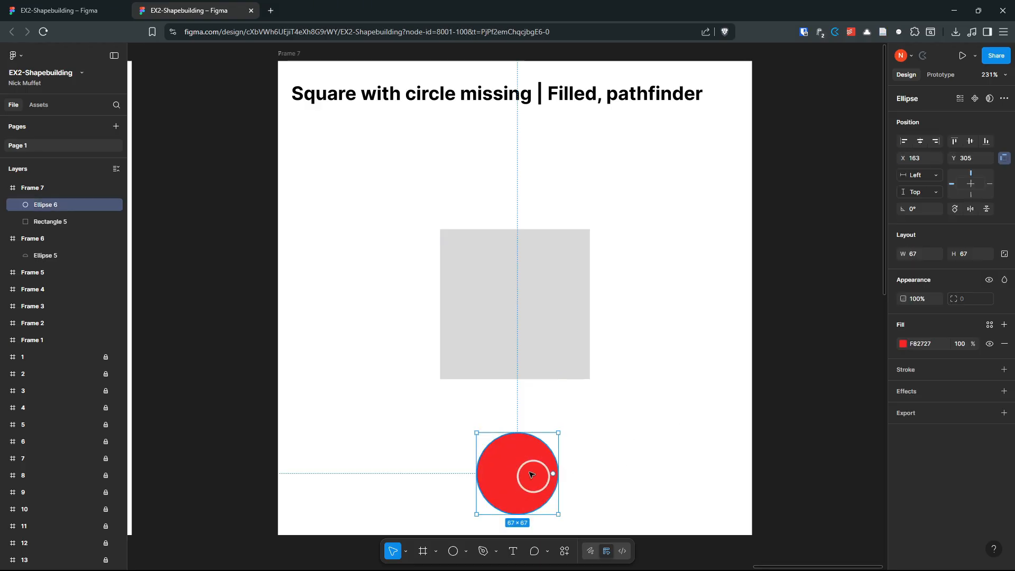
left_click(549, 326, "shift")
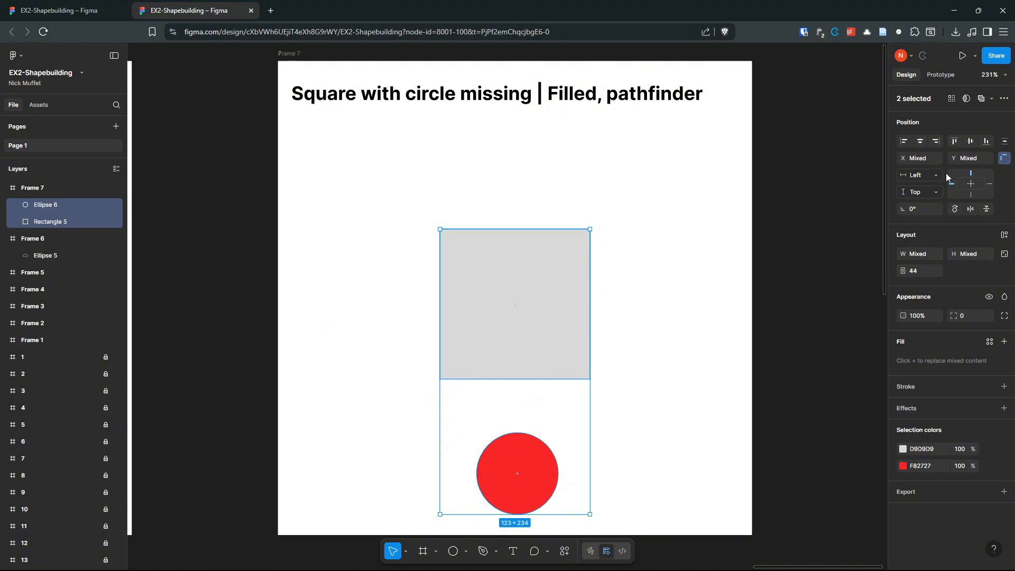
left_click(919, 143)
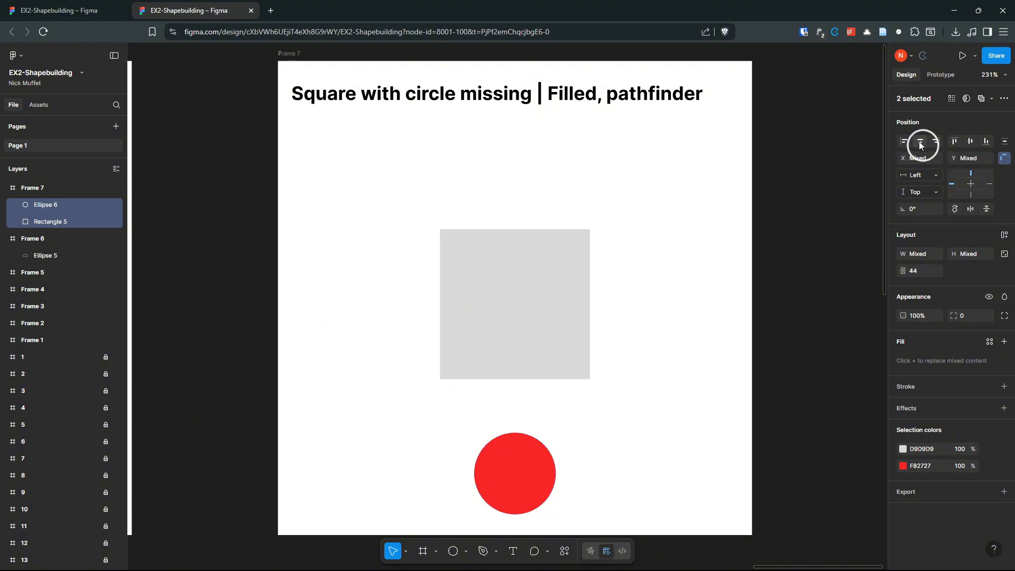
left_click(969, 141)
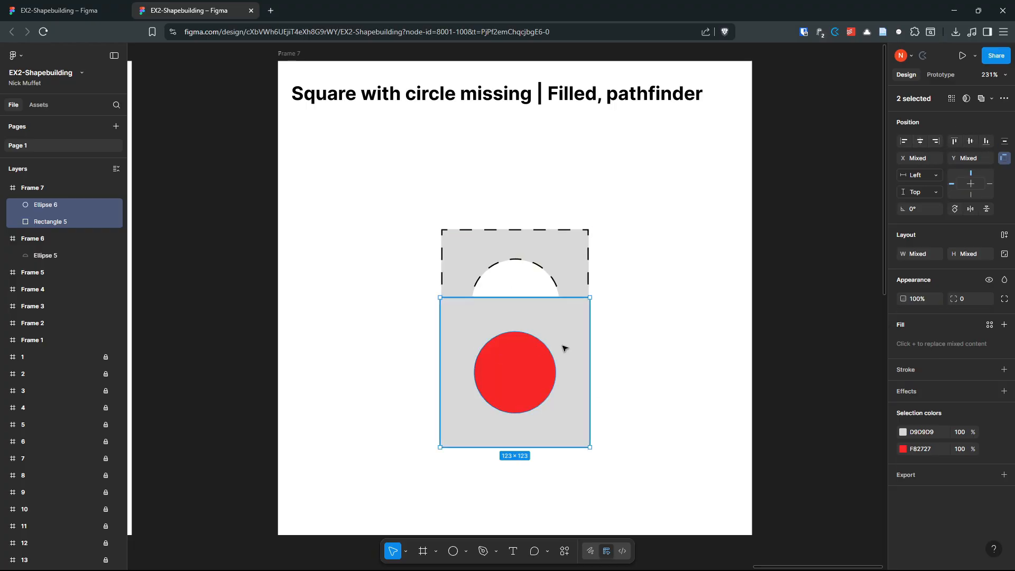
left_click_drag(561, 346, 566, 279)
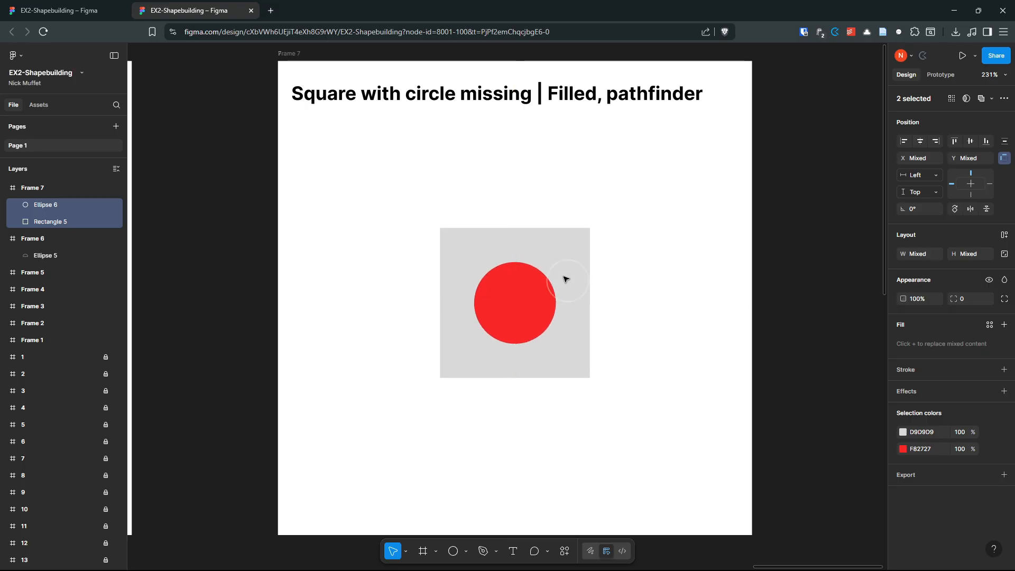
left_click(643, 259)
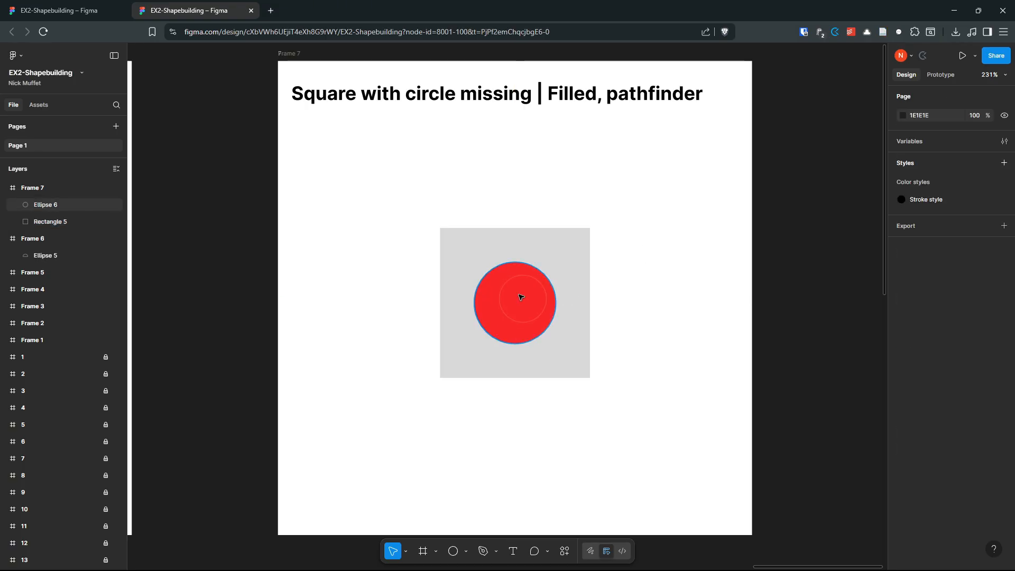
left_click(519, 296)
left_click(580, 257, "shift")
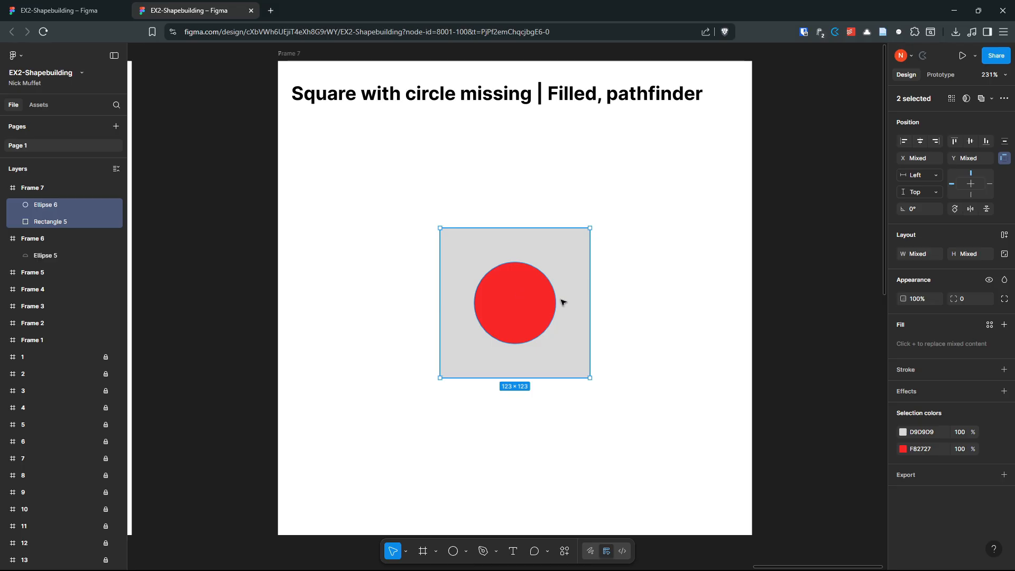
Step: Try a Boolean Subtract of the circle from the square, then undo it
left_click(990, 100)
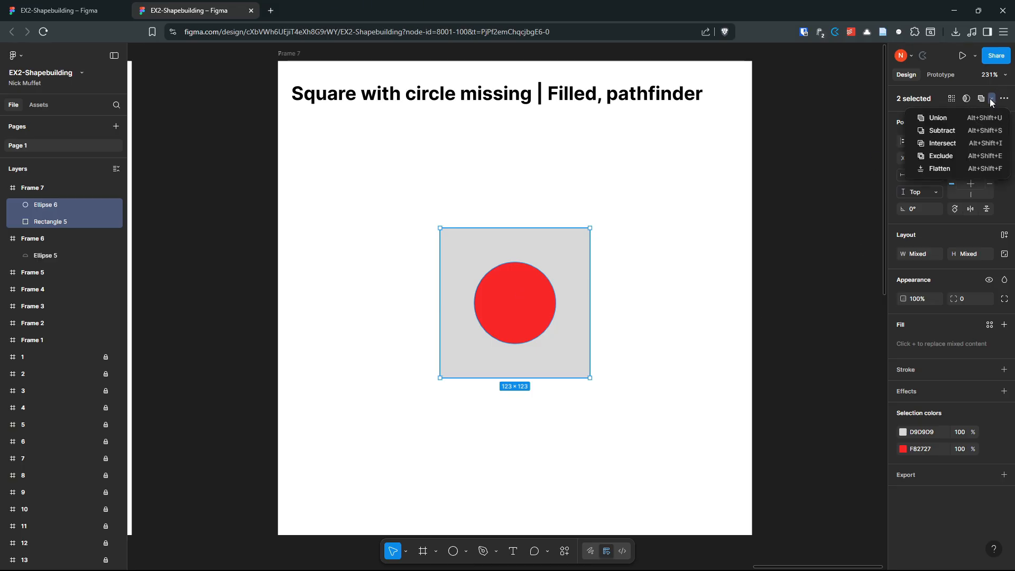
left_click(943, 131)
key("ctrl")
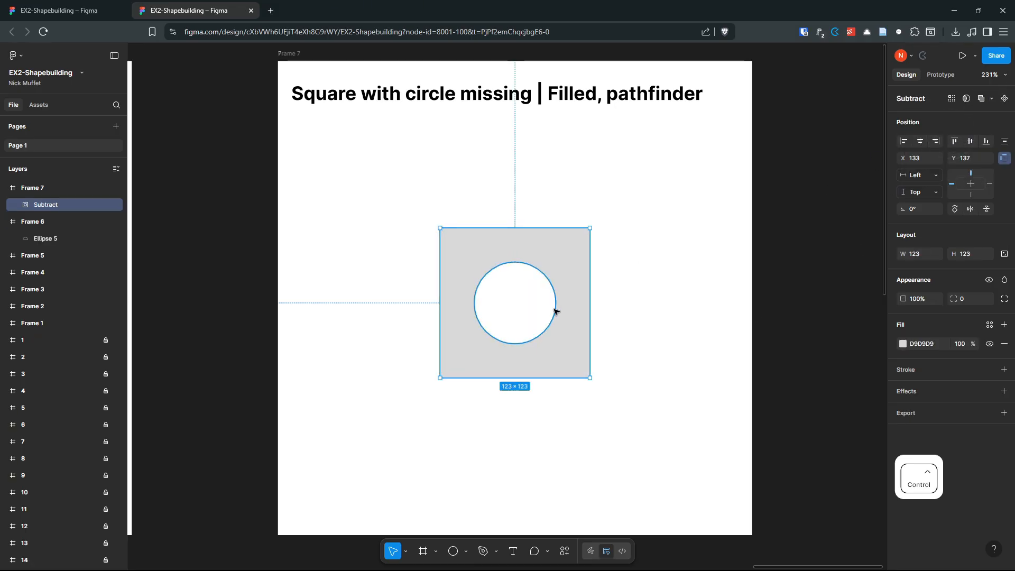
key("ctrl+z")
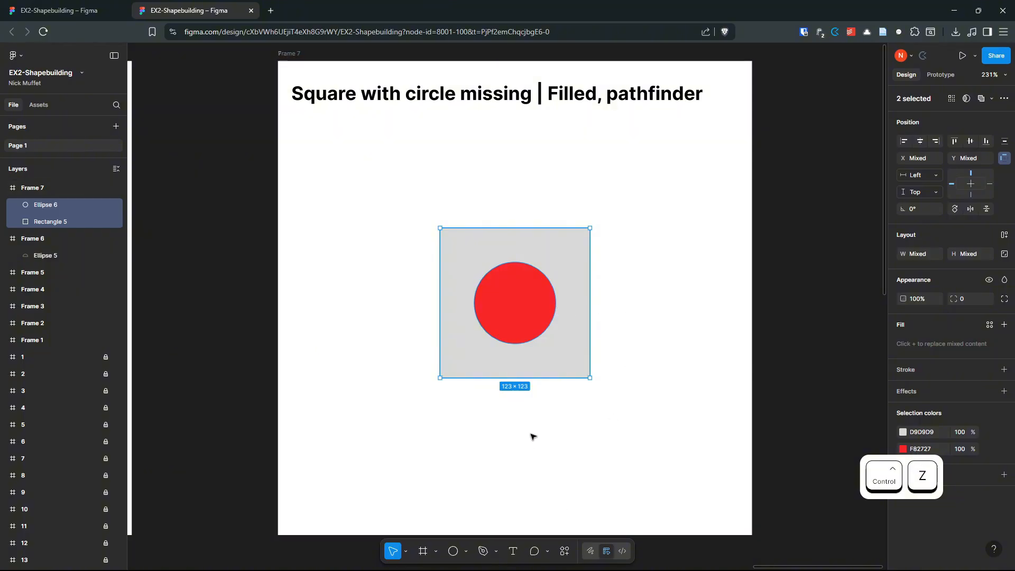
Step: Remove the circle region from the square with Shape builder, leaving a circular hole
key("Return")
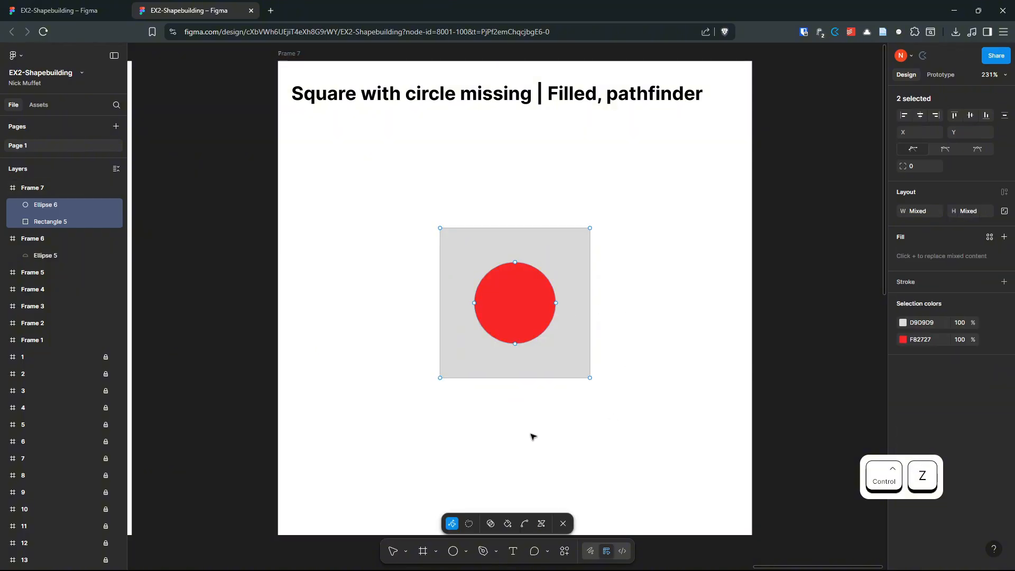
left_click(489, 525)
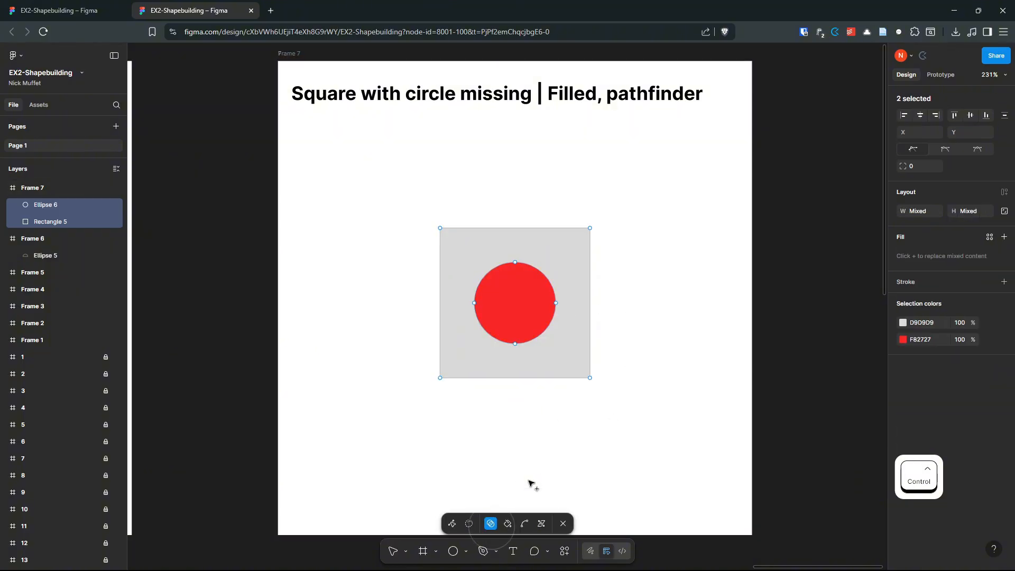
key("alt")
left_click(506, 306, "alt")
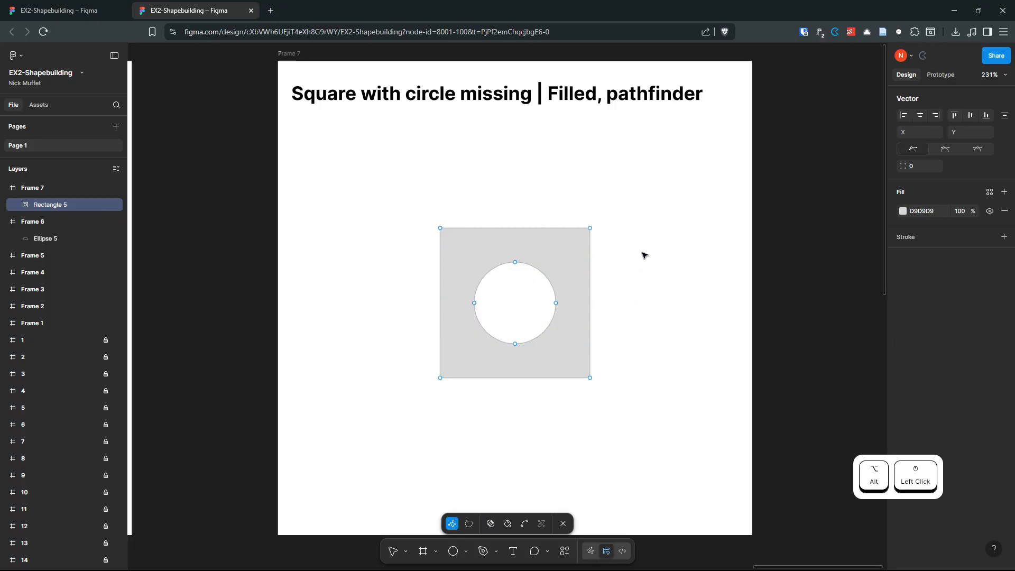
key("Escape")
Step: Pan to the Round single corner exercise and draw a 389 × 389 Frame 8 over it
scroll(657, 301, "down", 2)
left_click(659, 324)
scroll(626, 351, "down", 5)
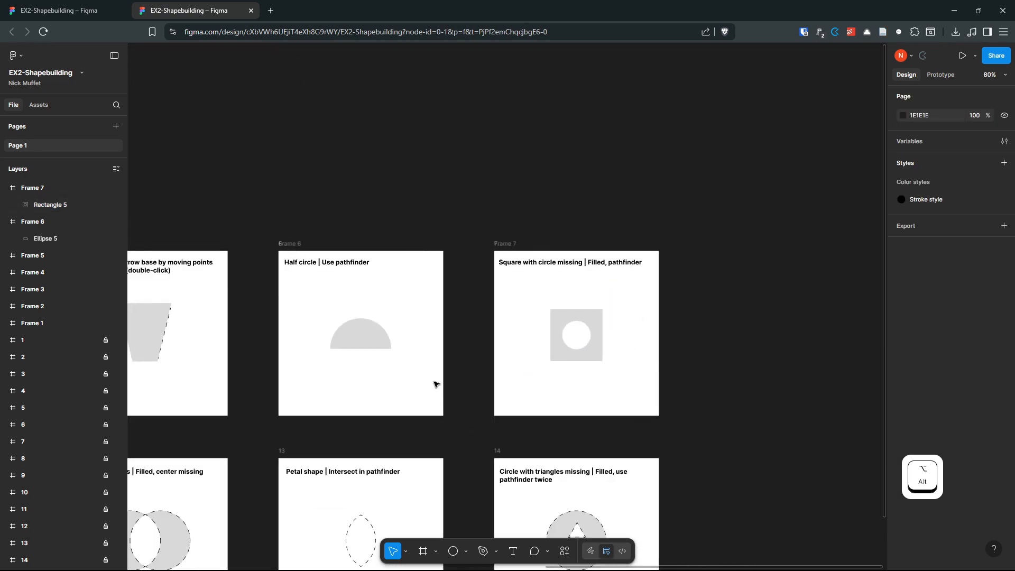
scroll(435, 385, "left", 10)
left_click_drag(442, 313, 603, 307)
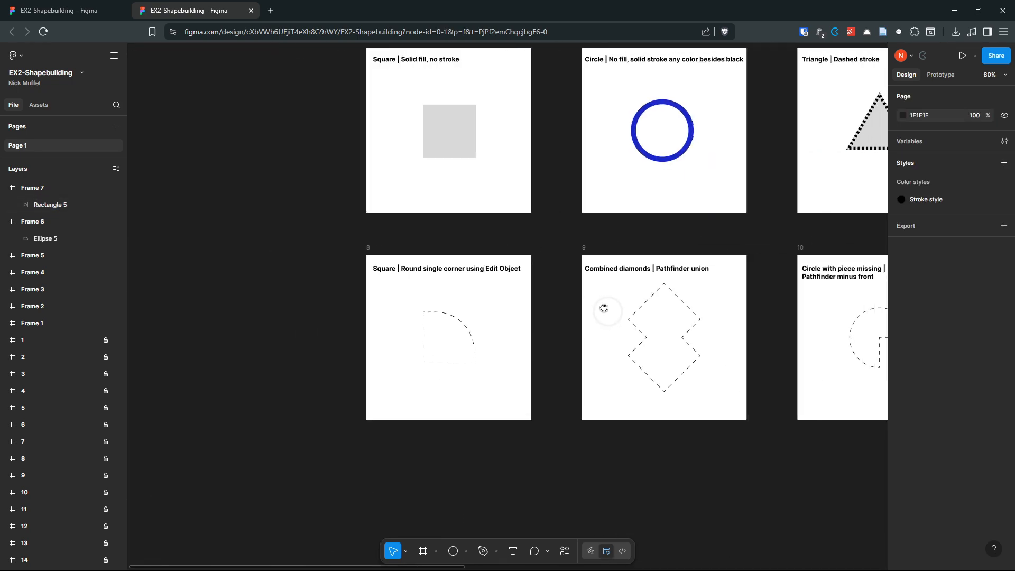
scroll(481, 325, "up", 5)
left_click_drag(489, 313, 561, 275)
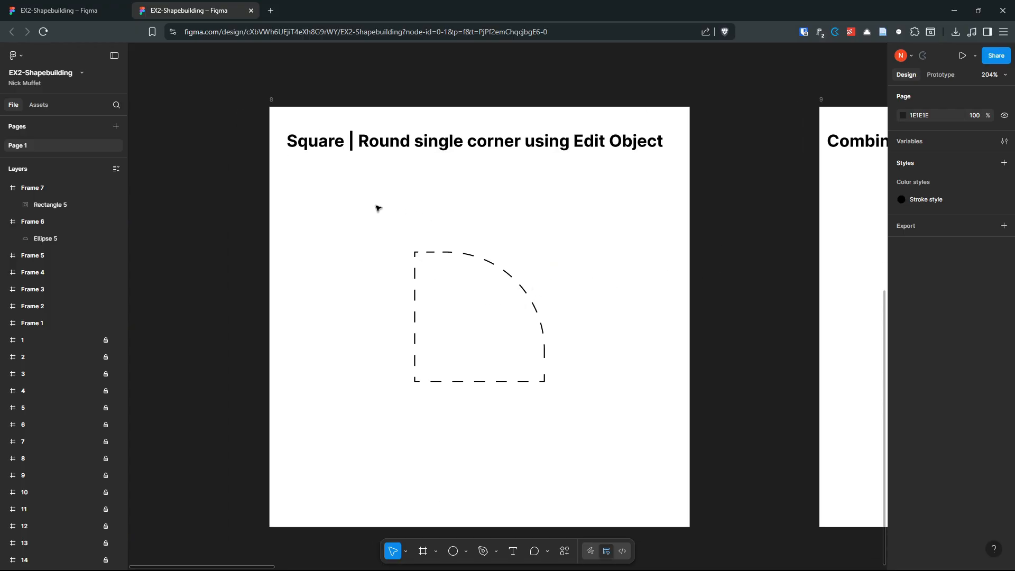
key("f")
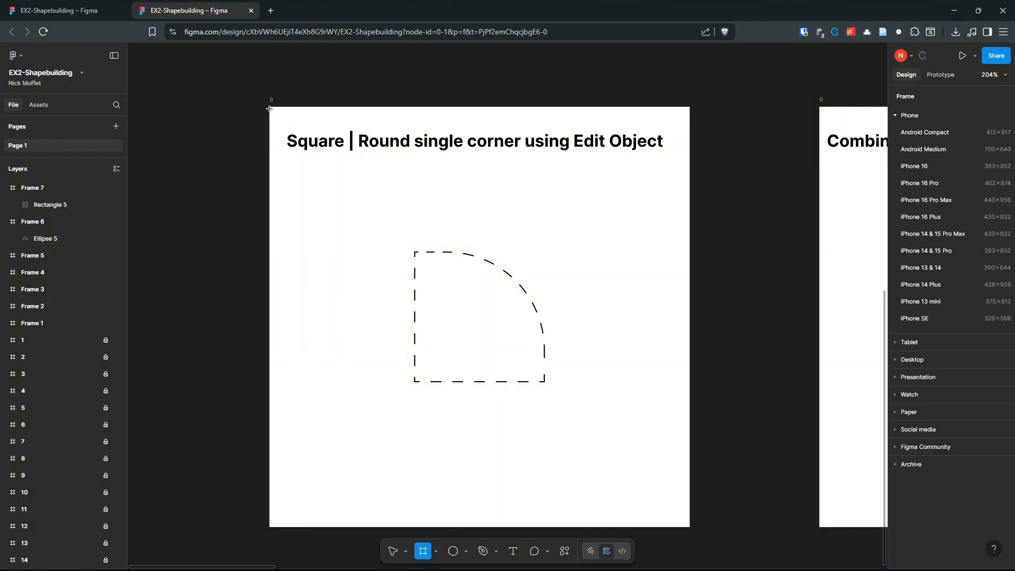
left_click_drag(269, 108, 689, 408)
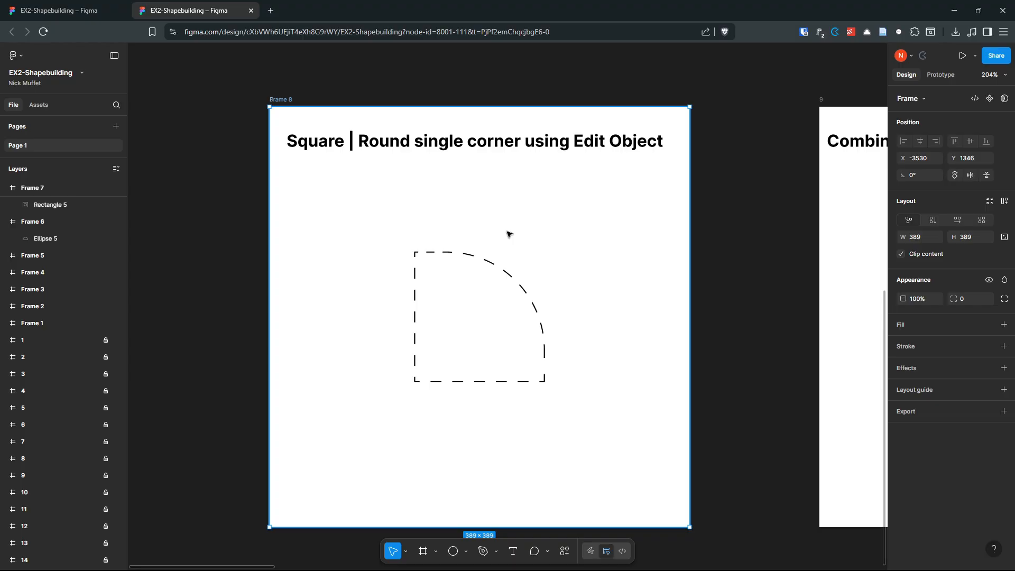
Step: Draw a 126×126 square in Frame 8 and round only its top-right corner to 63
key("r")
left_click_drag(414, 382, 550, 324)
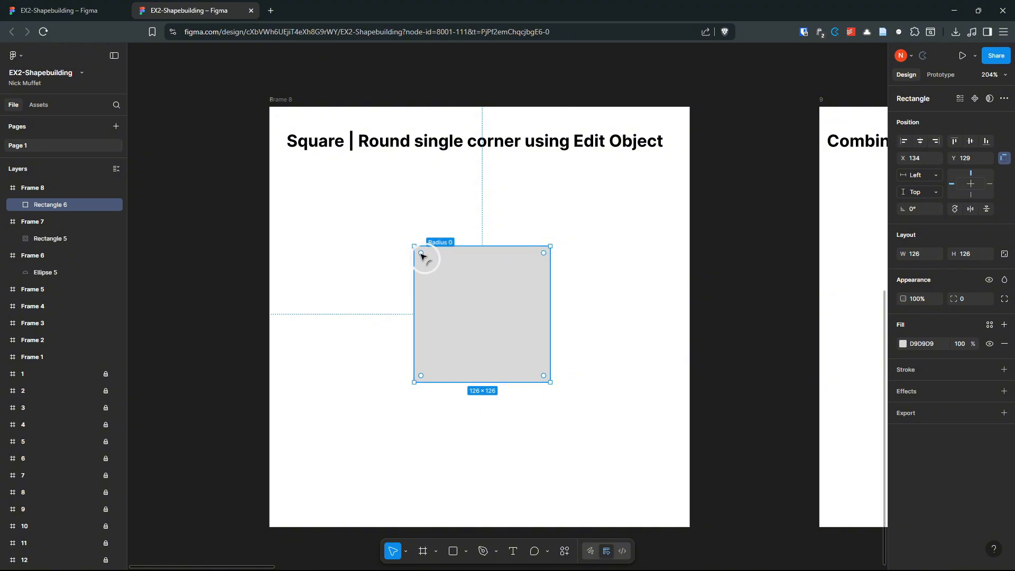
left_click_drag(421, 253, 463, 283)
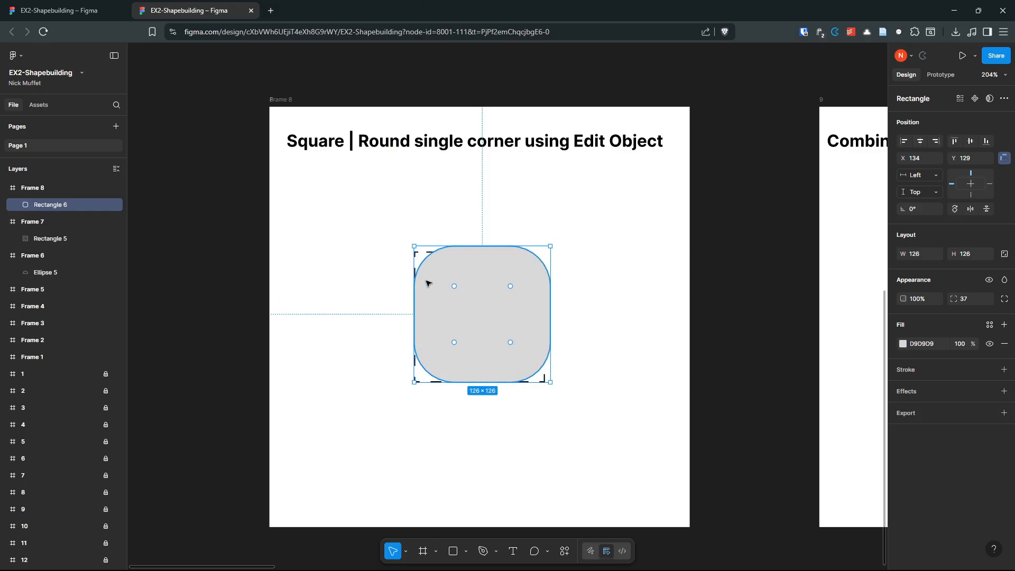
key("ctrl+z")
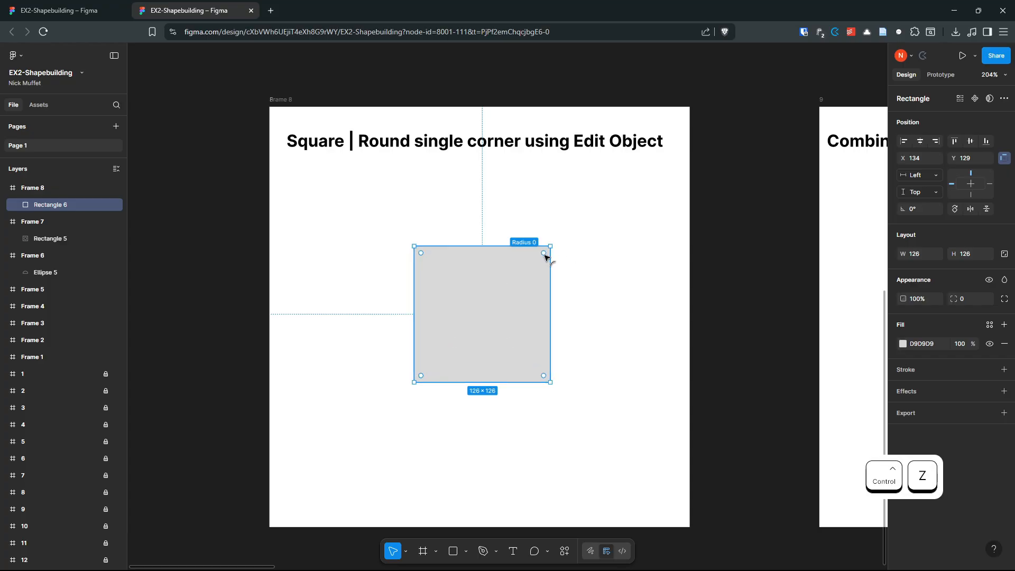
left_click_drag(544, 253, 539, 291)
key("ctrl+z")
key("alt")
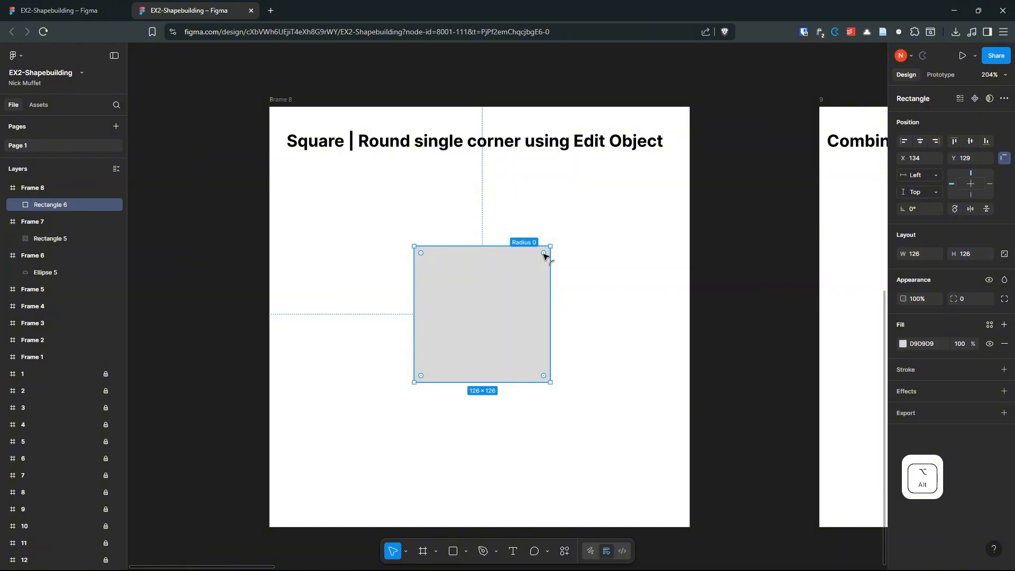
left_click_drag(545, 256, 410, 410)
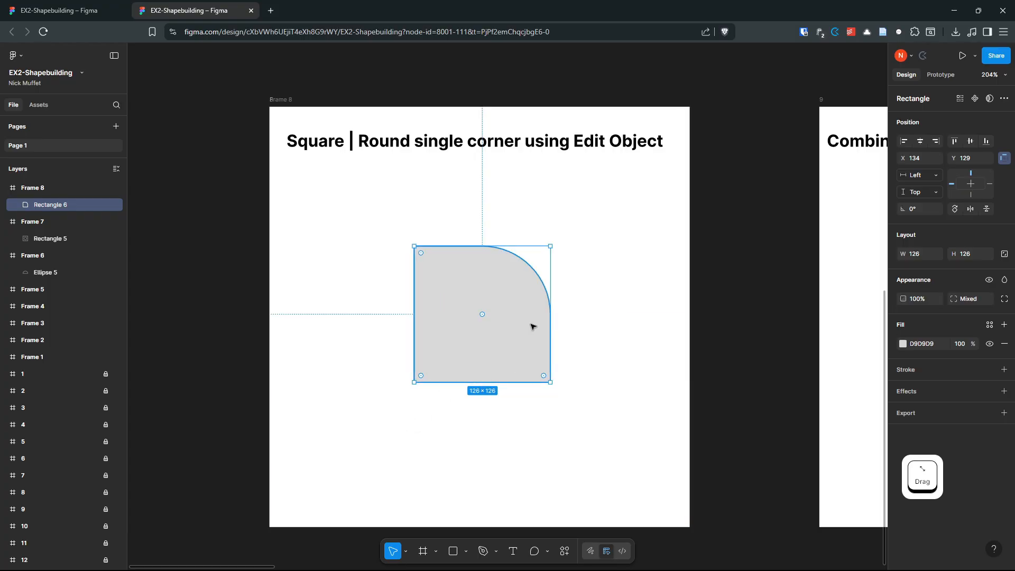
Step: Set the top-right vertex radius to 138 for a quarter-circle and move it onto the dashed outline
key("ctrl+z")
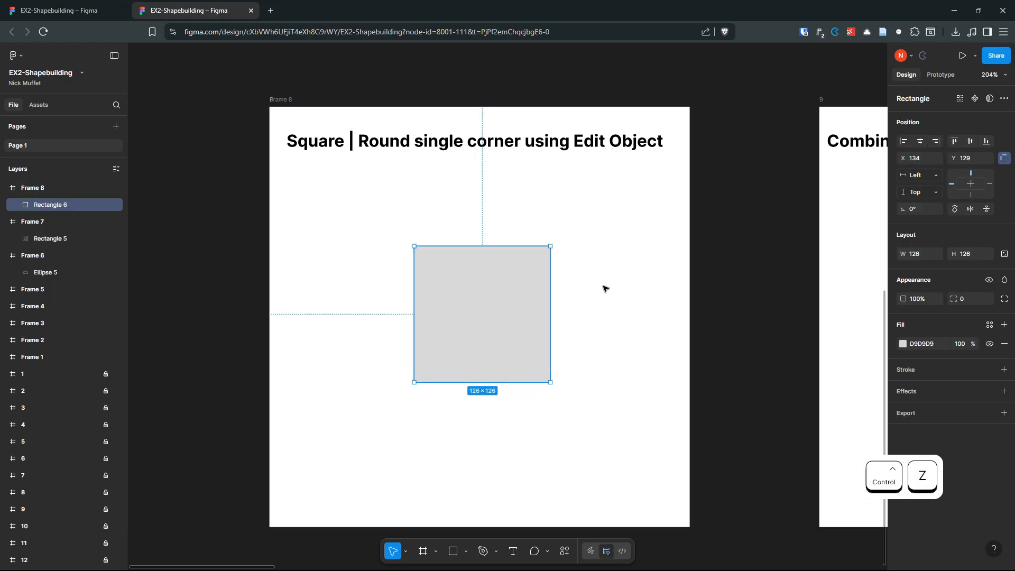
left_click(605, 288)
double_click(483, 297)
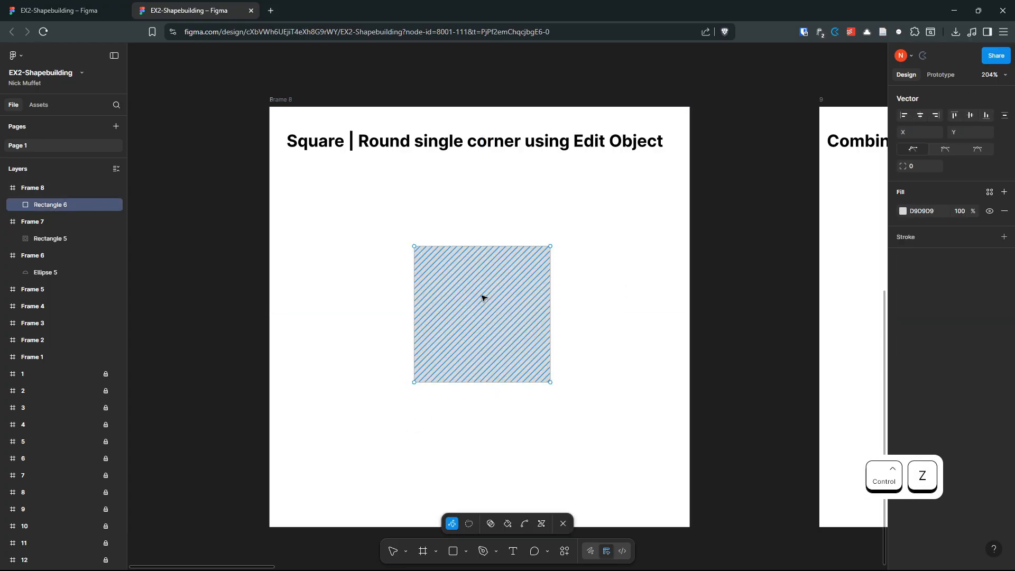
left_click(550, 247)
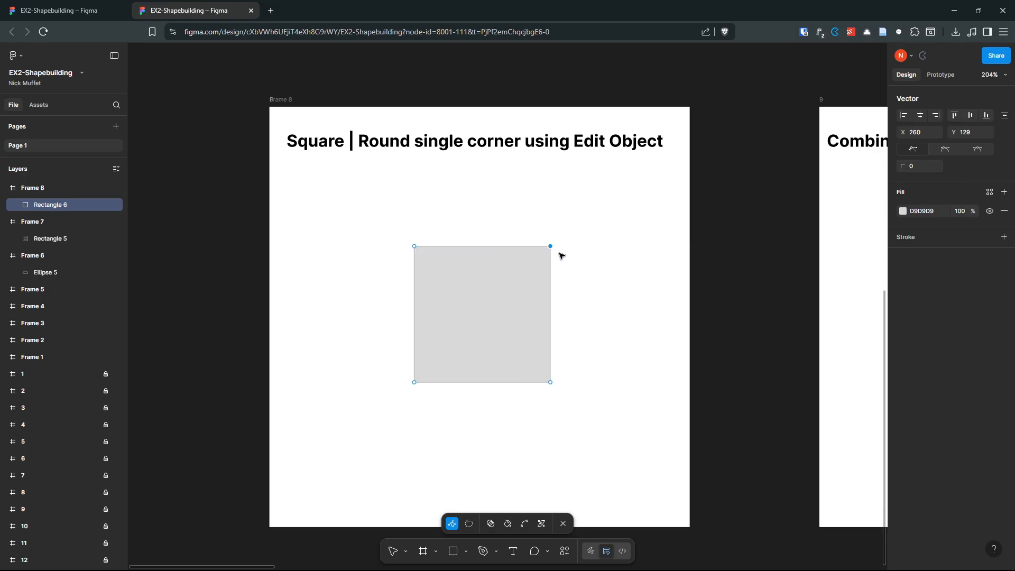
left_click_drag(900, 166, 313, 381)
left_click_drag(654, 370, 655, 368)
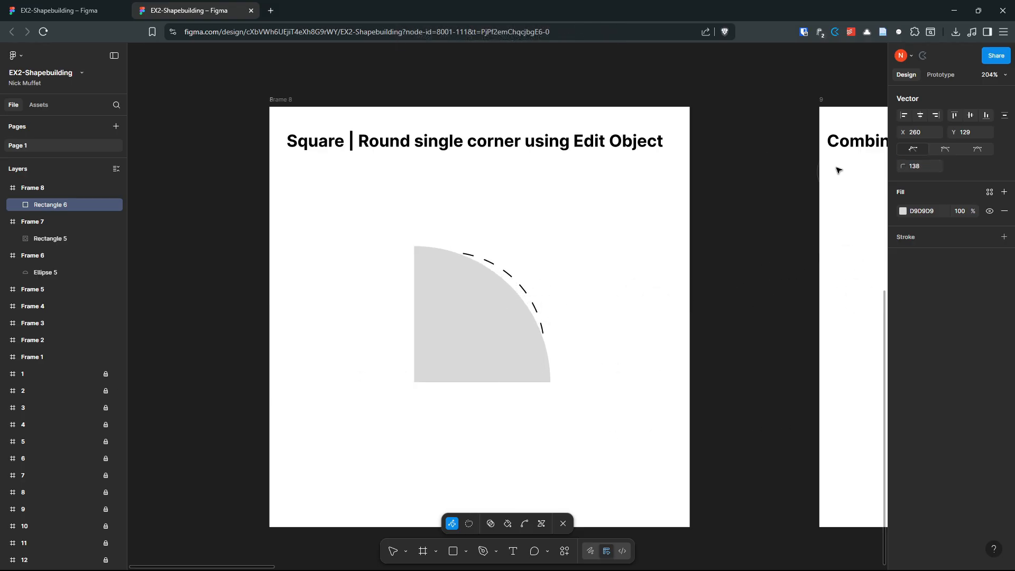
key("Escape")
mouse_move(471, 333)
left_mouse_down()
mouse_move(514, 423)
mouse_move(562, 437)
mouse_move(471, 344)
mouse_move(478, 330)
left_mouse_up()
Step: Draw a fill-less 389×389 Frame 9 over the combined-diamonds exercise
left_click(609, 281)
scroll(610, 280, "down", 1)
left_click_drag(684, 270, 229, 262)
scroll(465, 219, "up", 3)
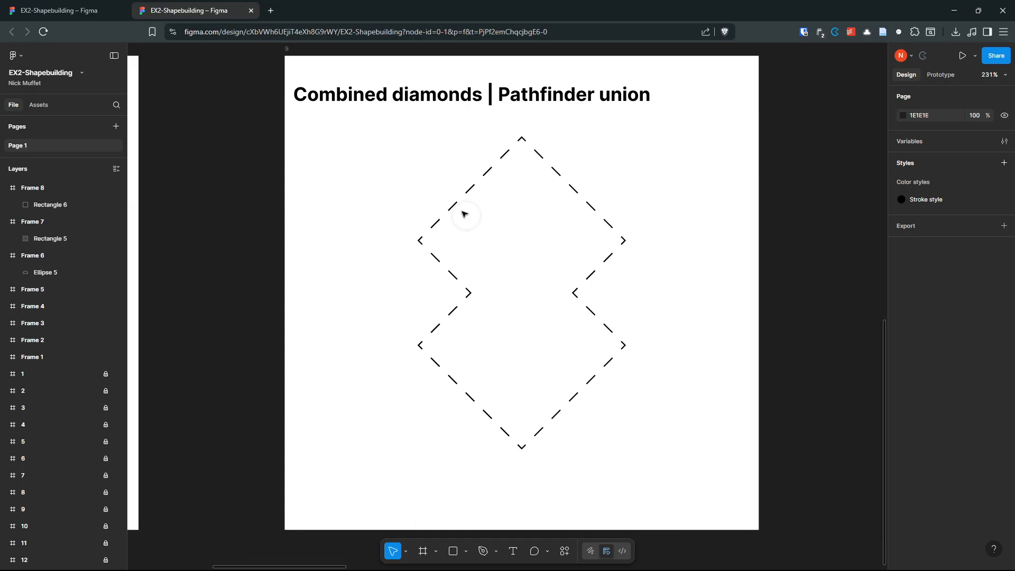
scroll(502, 214, "up", 1)
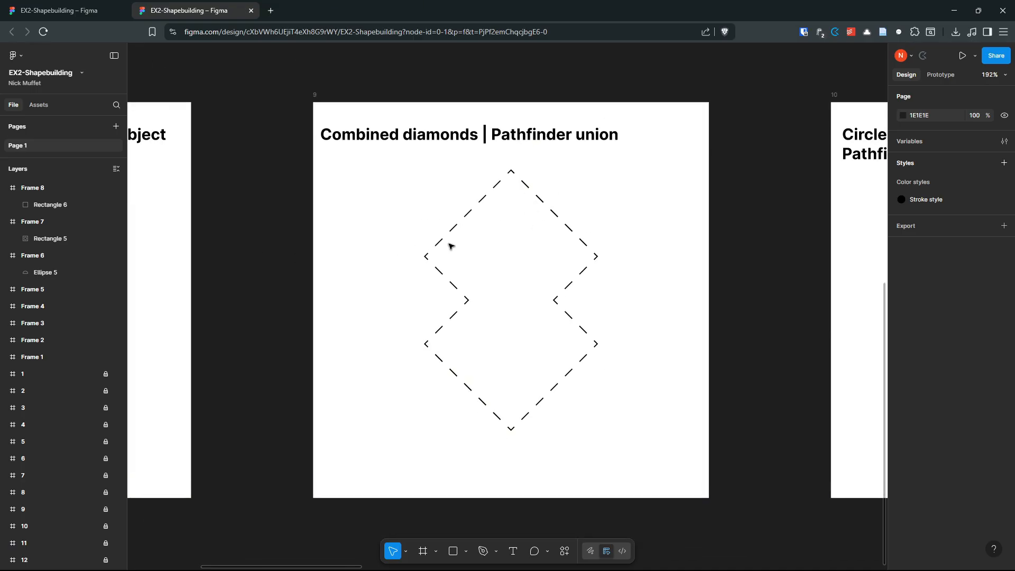
key("f")
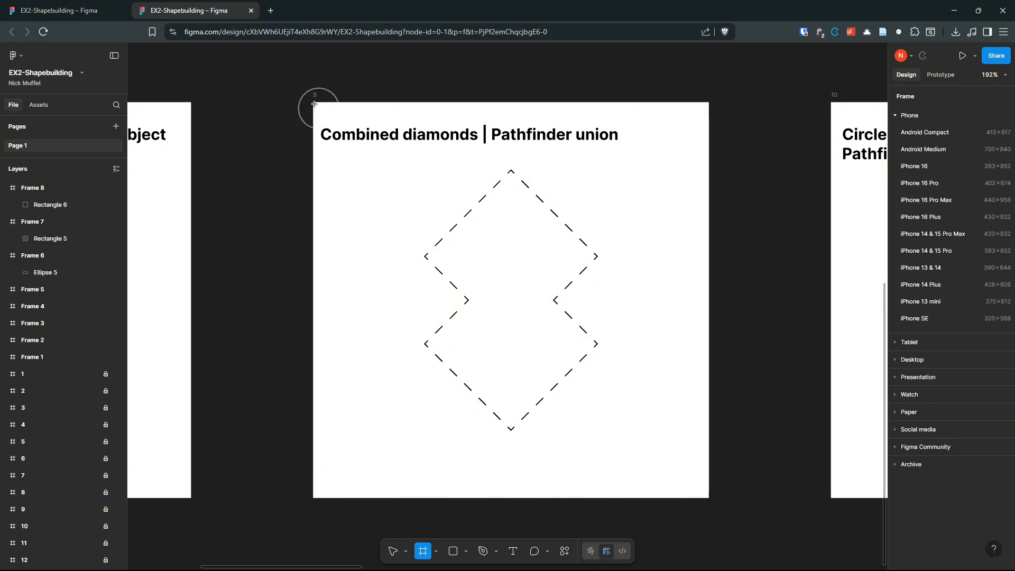
left_click_drag(314, 103, 711, 420)
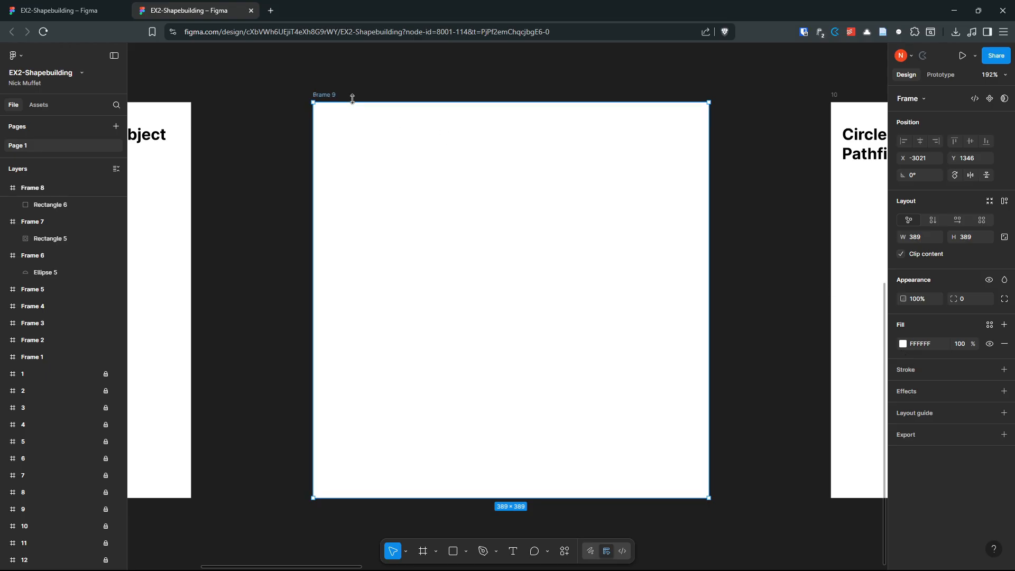
left_click(1004, 344)
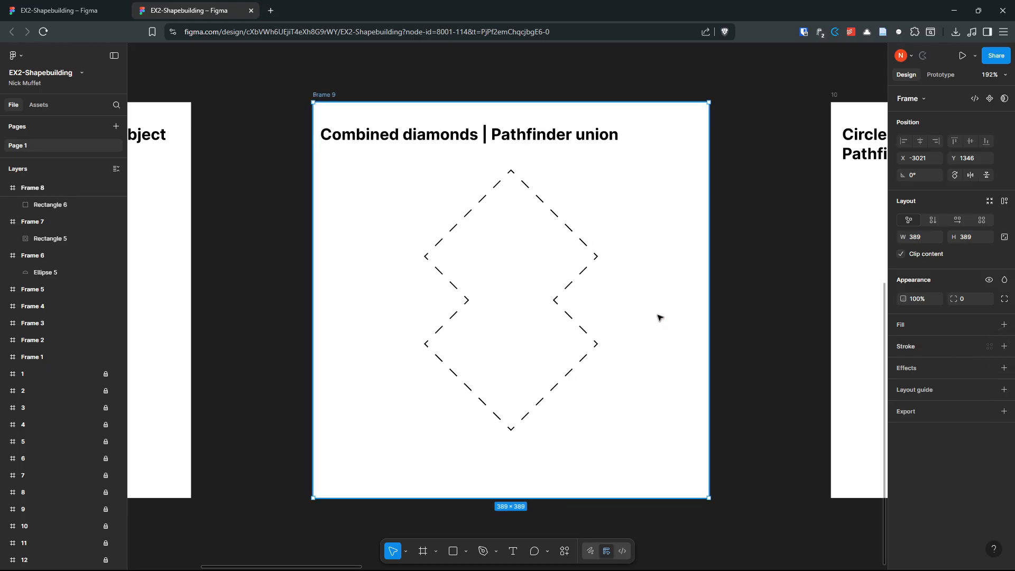
left_click(566, 227)
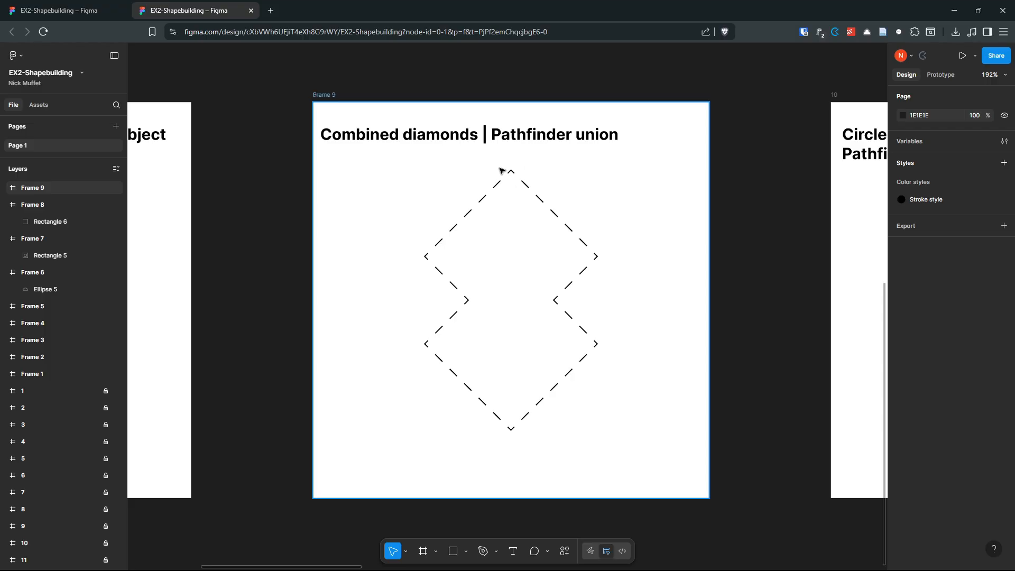
Step: Draw a 113×113 square, rotate it 45° into a diamond, and place it over the upper outline
key("r")
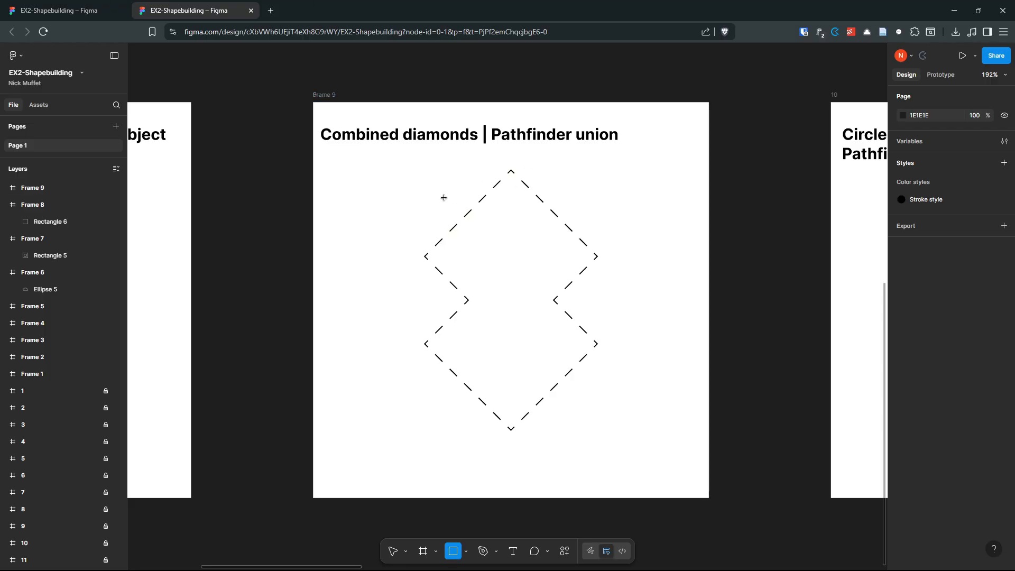
mouse_move(399, 190)
left_mouse_down()
mouse_move(523, 315)
mouse_move(514, 306)
left_mouse_up()
left_click_drag(463, 241, 583, 251)
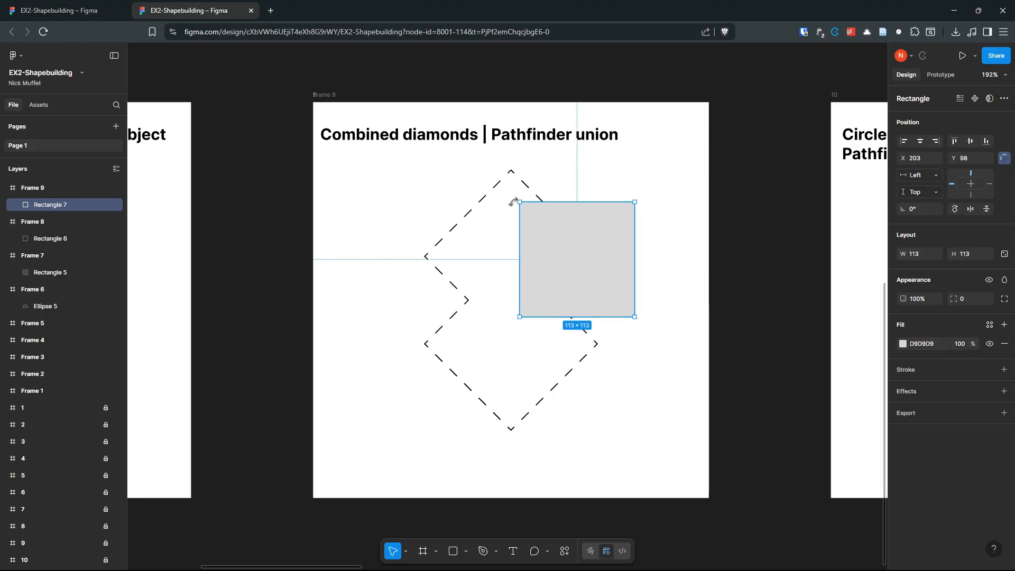
left_click_drag(514, 198, 493, 203)
left_click_drag(490, 203, 487, 267)
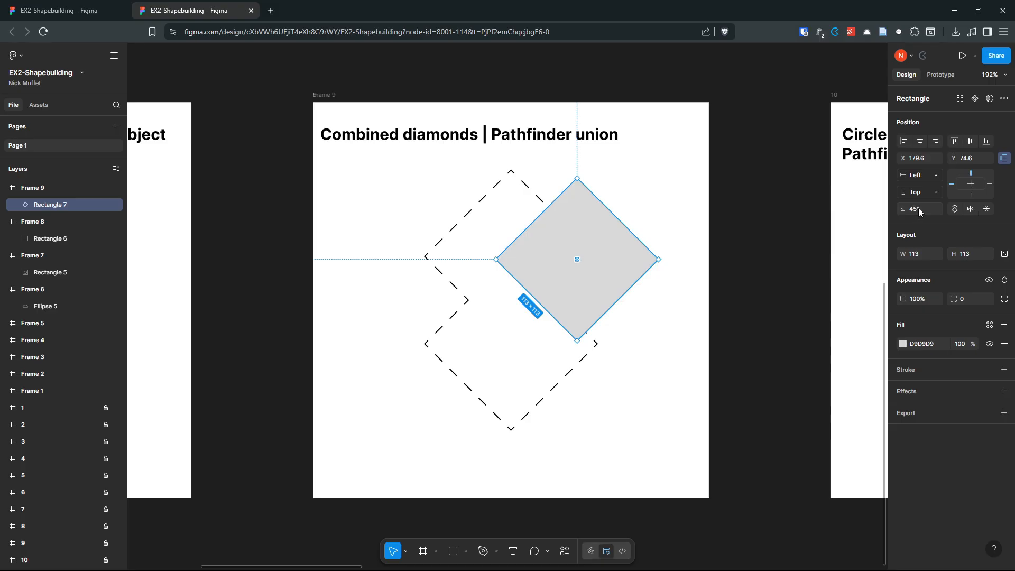
left_click_drag(604, 250, 544, 242)
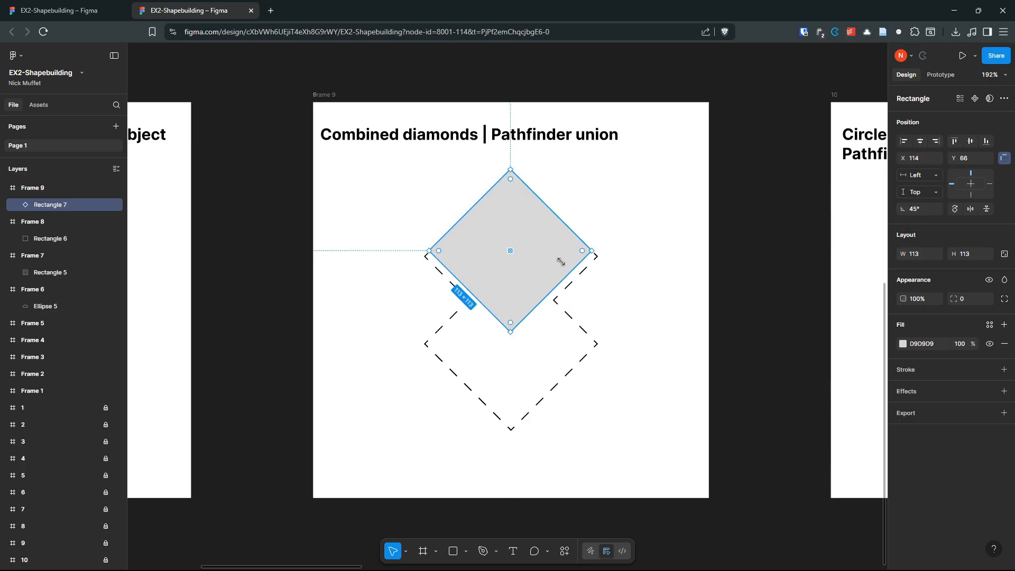
left_click(618, 233)
left_click(520, 252)
right_click(519, 250)
mouse_move(553, 278)
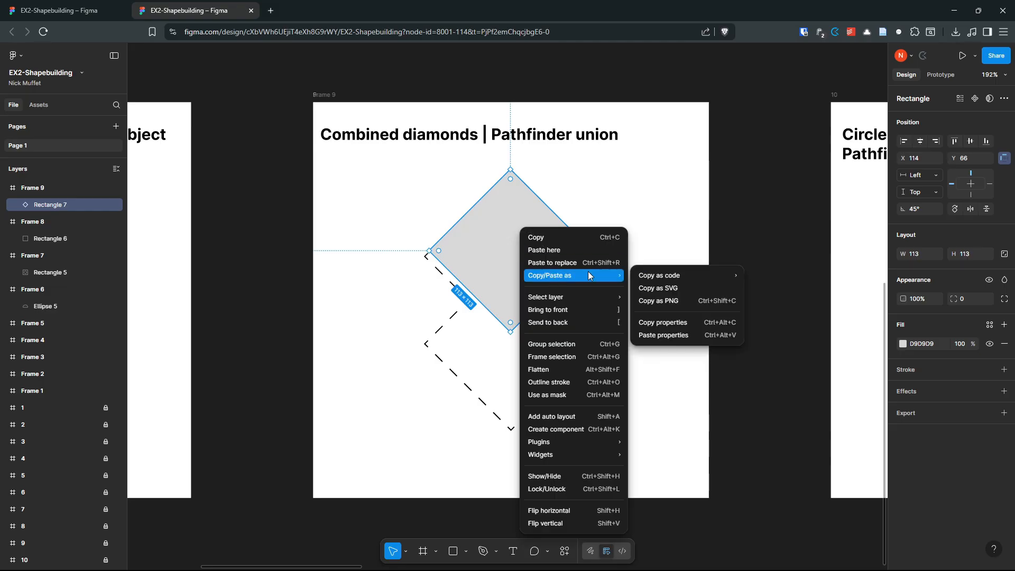
left_click(655, 290)
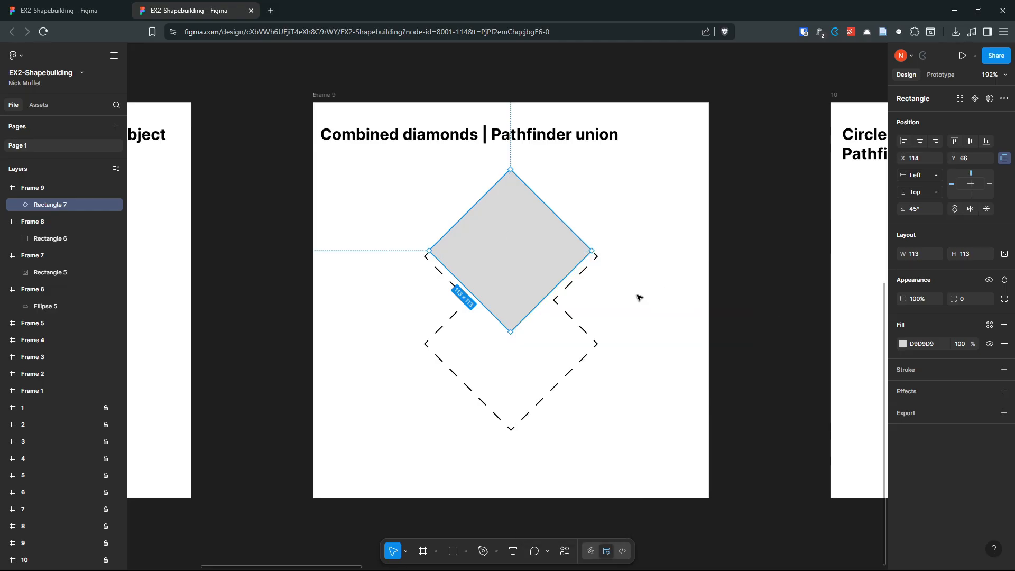
left_click_drag(521, 256, 537, 338)
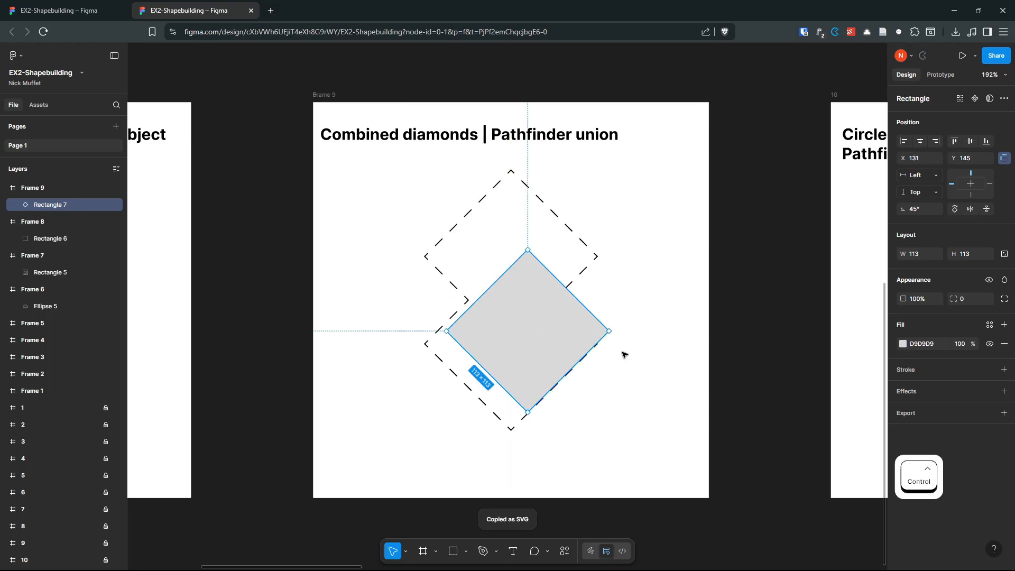
key("Escape")
key("ctrl+v")
left_click_drag(502, 299, 447, 221)
key("Delete")
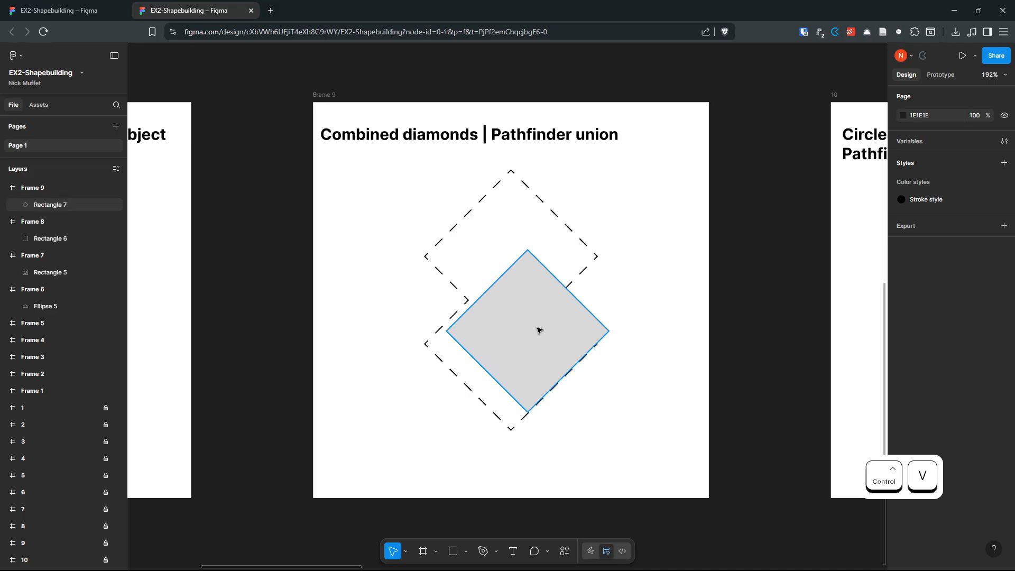
left_click_drag(537, 328, 517, 243)
right_click(520, 244)
left_click(550, 232)
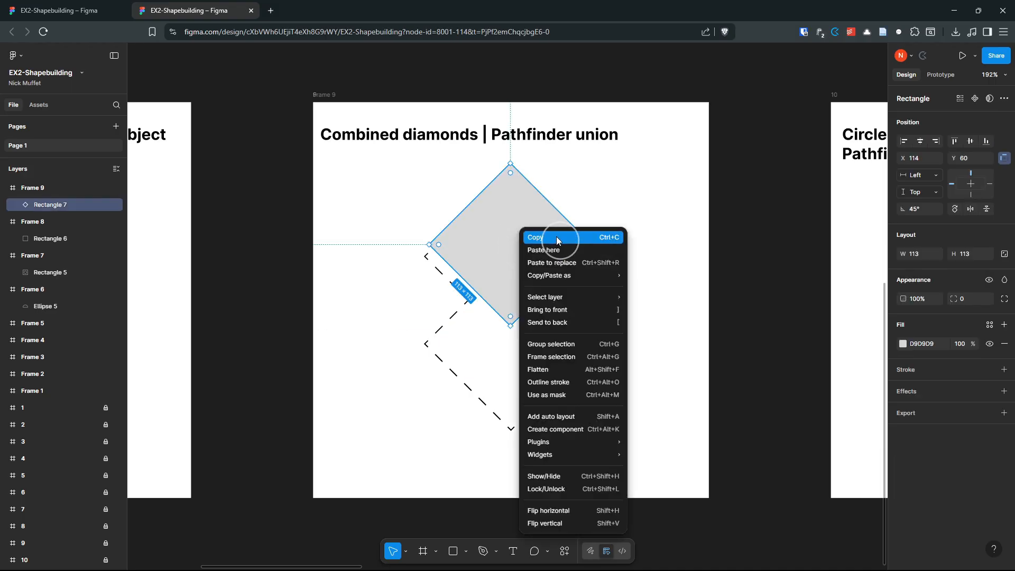
left_click(636, 276)
right_click(636, 279)
left_click(673, 211)
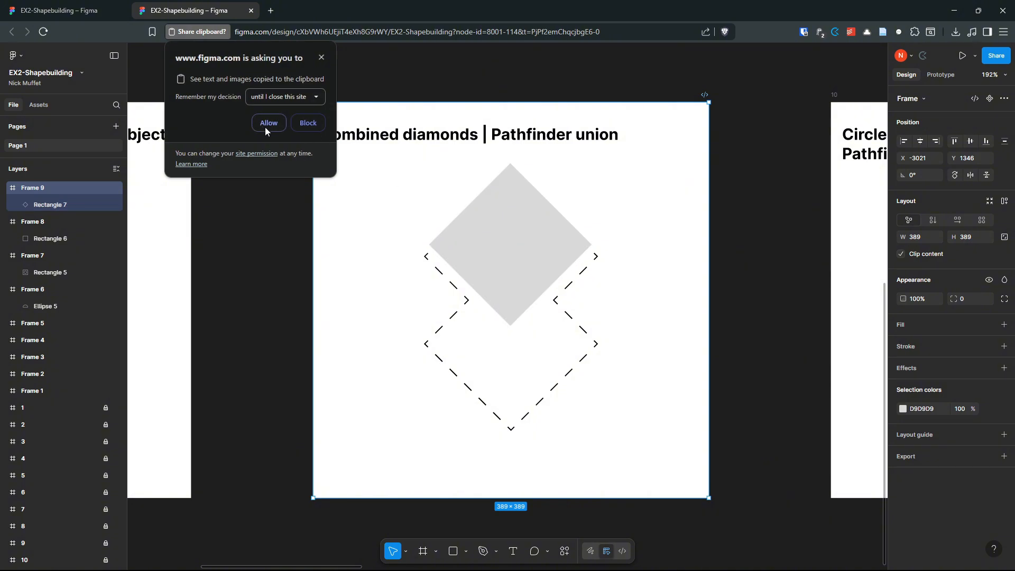
left_click(269, 122)
left_click_drag(414, 261, 511, 346)
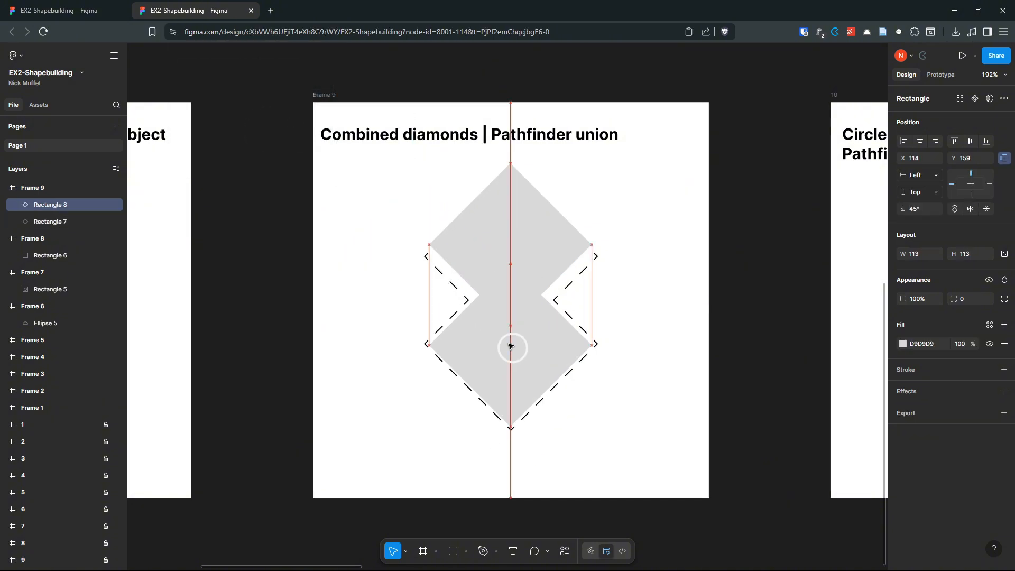
left_click(518, 254)
left_click(539, 352, "shift")
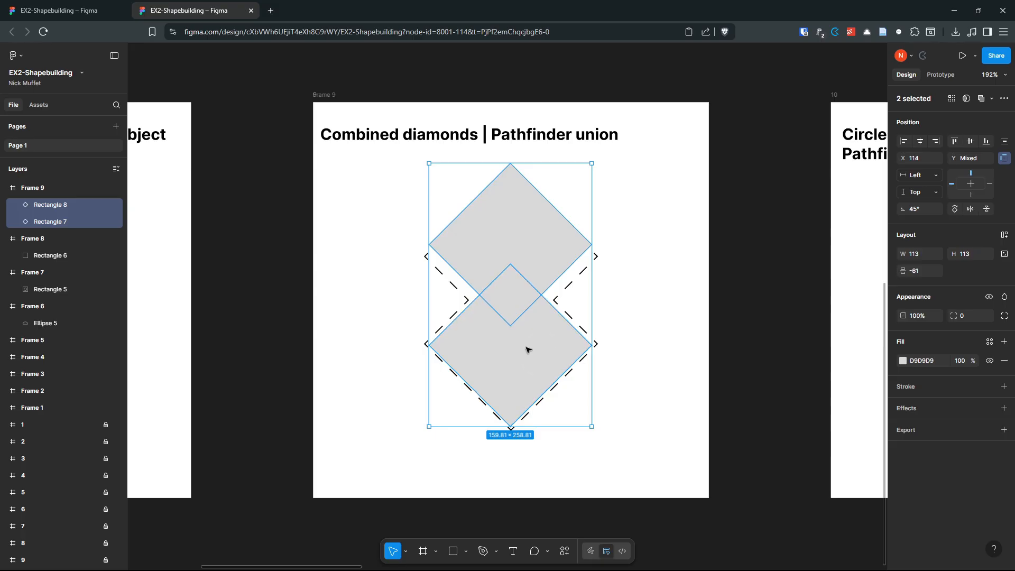
left_click(655, 365)
left_click(525, 373)
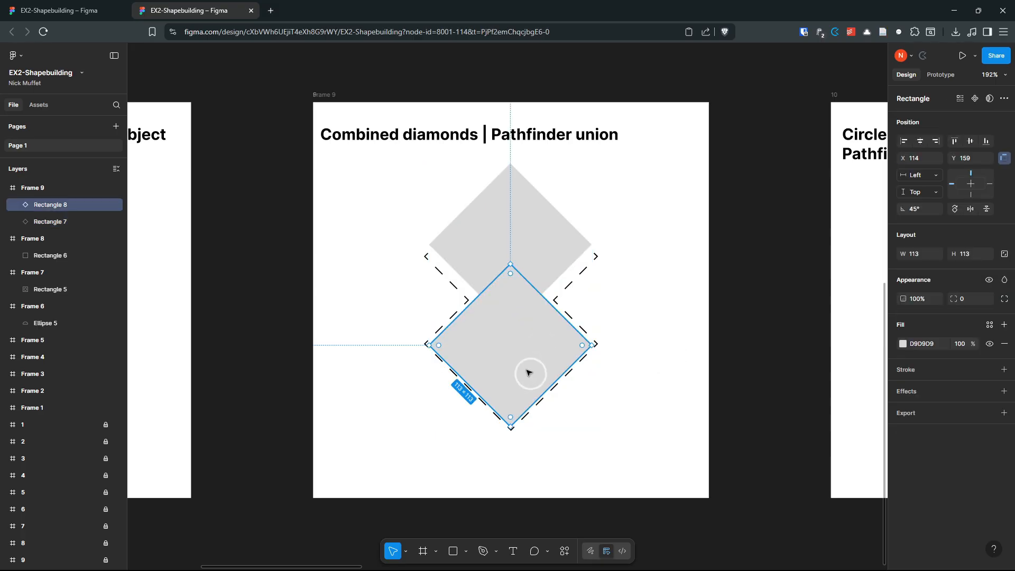
key("Delete")
left_click_drag(531, 272, 517, 281)
left_click(648, 211)
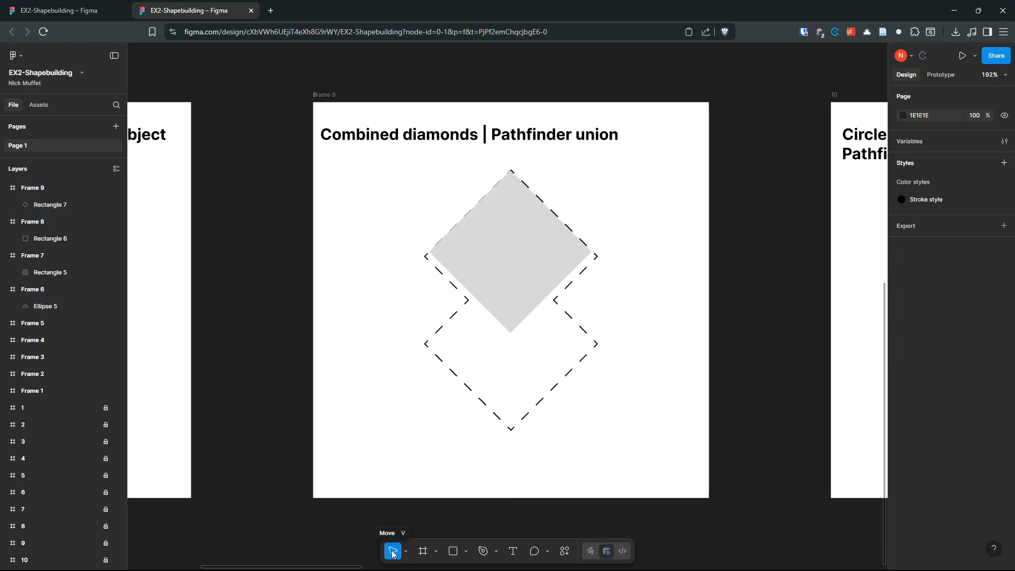
key("alt")
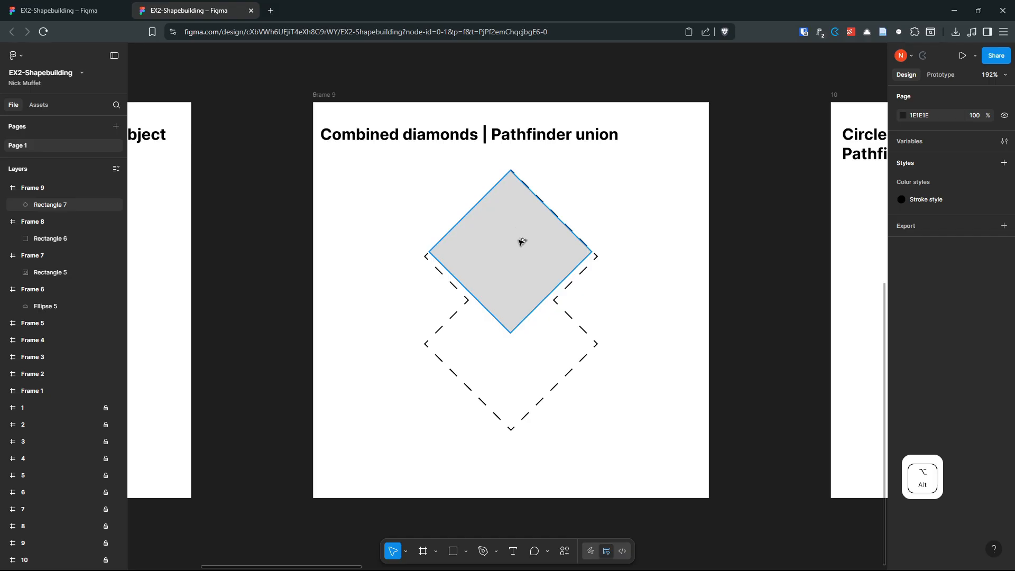
left_click_drag(520, 241, 516, 322)
key("ctrl+z")
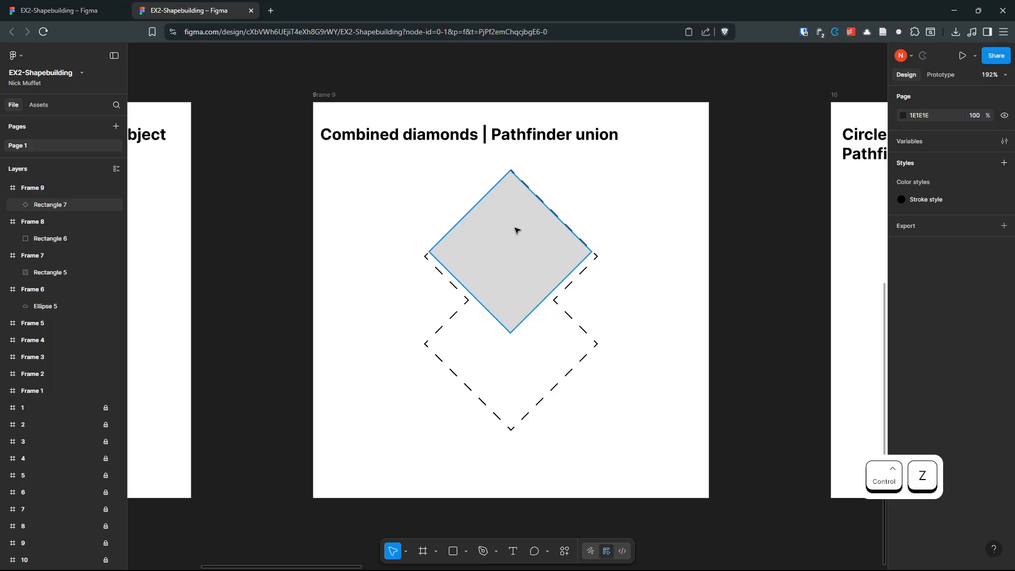
key("alt")
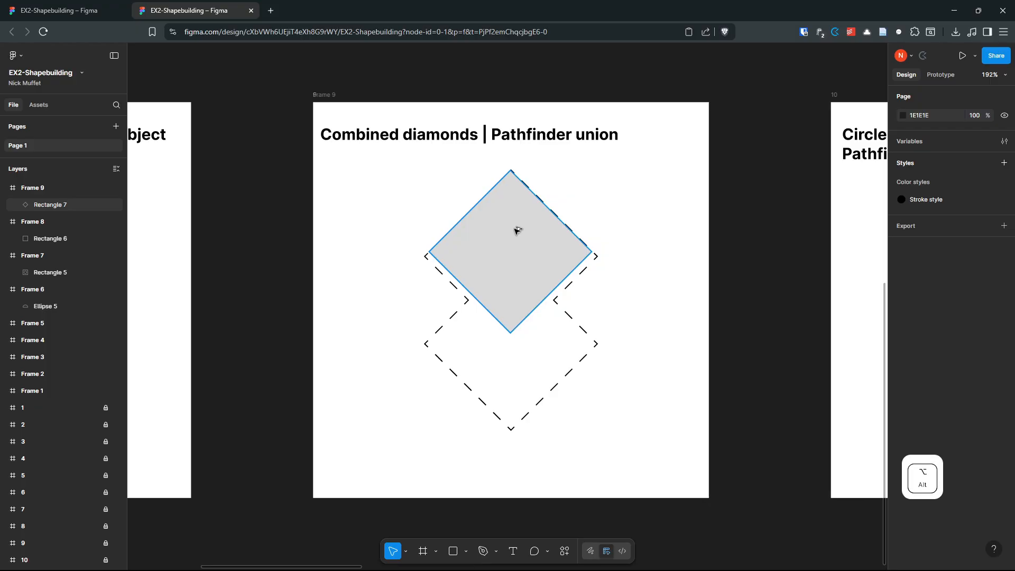
Step: Duplicate the diamond straight down onto the lower dashed outline
left_click(516, 232)
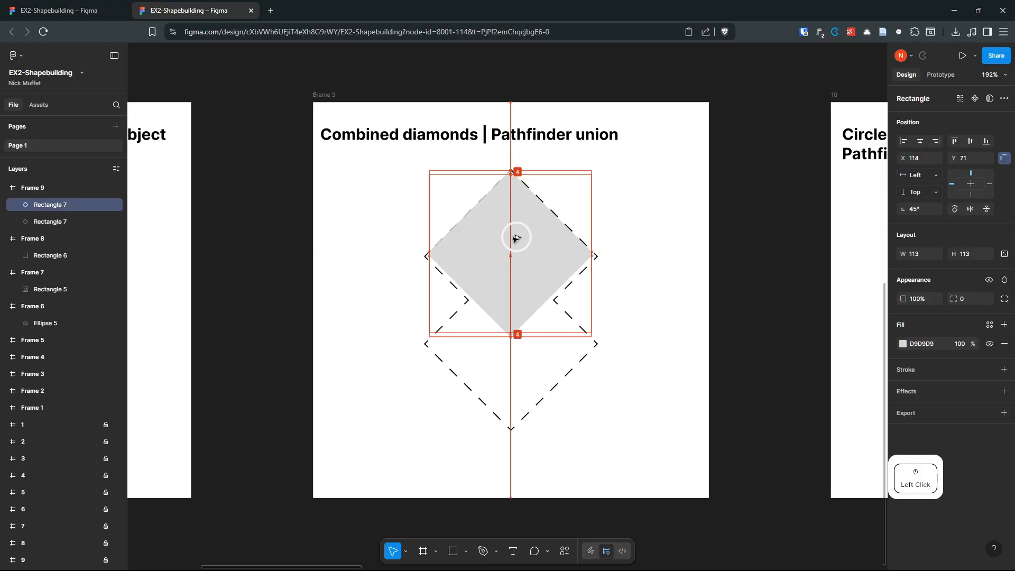
left_click_drag(516, 235, 510, 332)
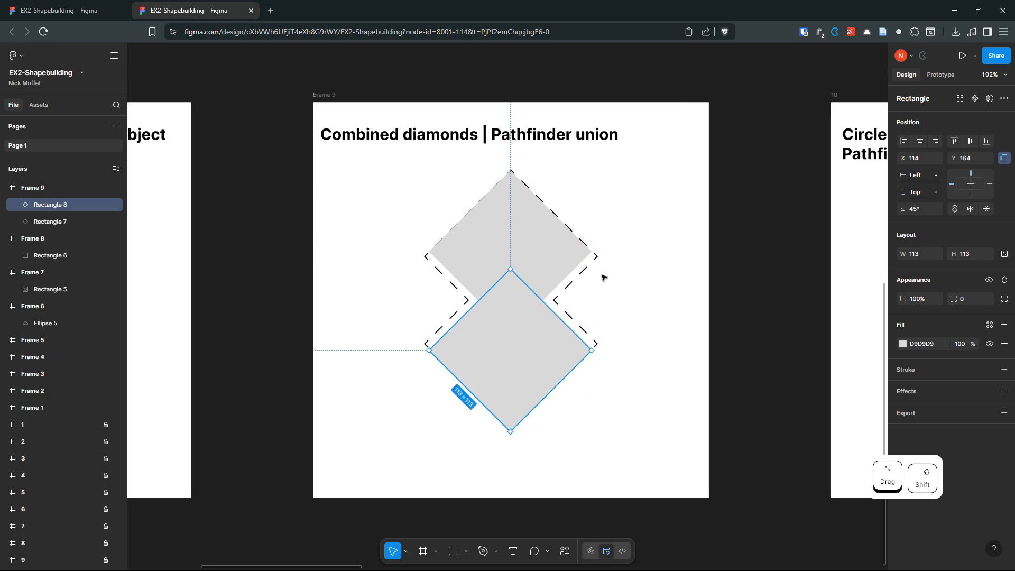
left_click(595, 300)
left_click(539, 288)
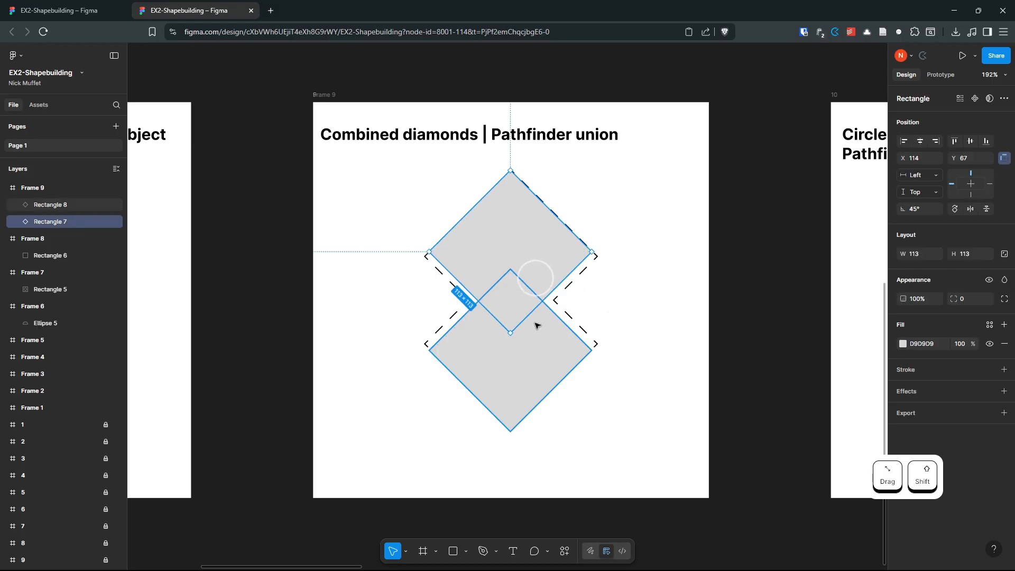
left_click(525, 363, "shift")
left_click(630, 352)
Step: Change the lower diamond's fill to red E74040
left_click(514, 364)
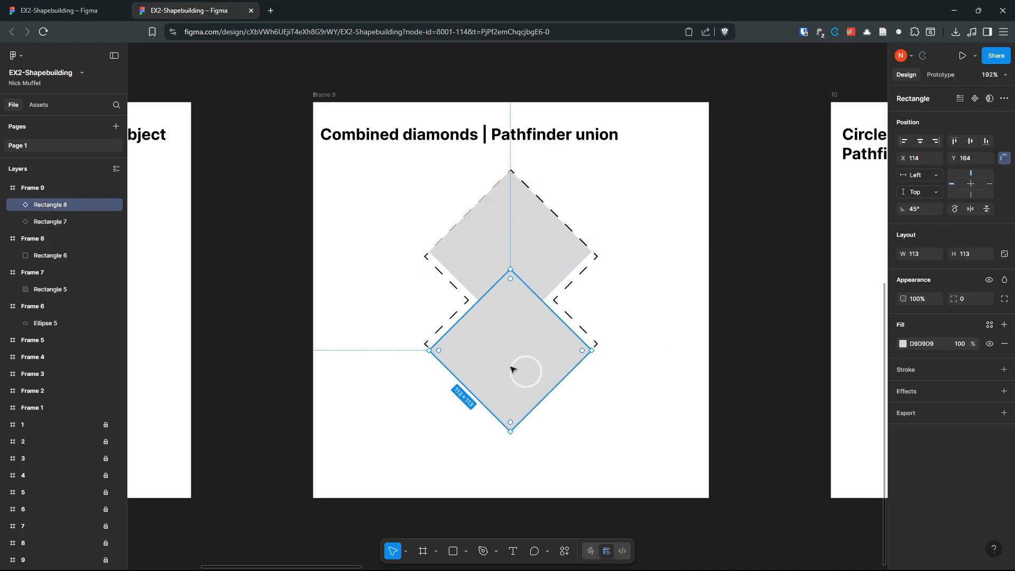
left_click(901, 345)
left_click_drag(813, 400, 854, 397)
Step: Select both diamonds and apply a union, then undo it
left_click(677, 280)
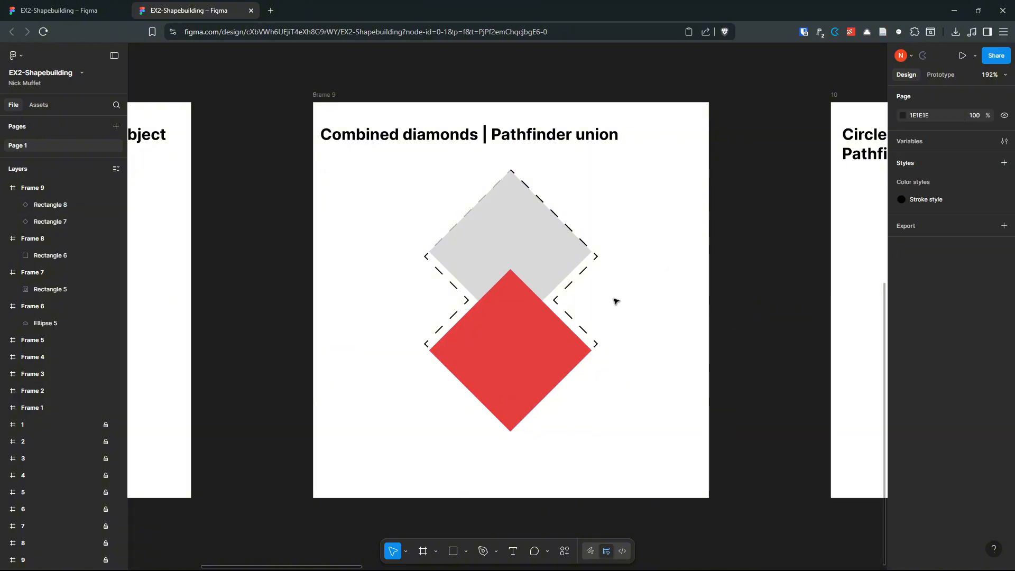
left_click(541, 254)
left_click(538, 353, "shift")
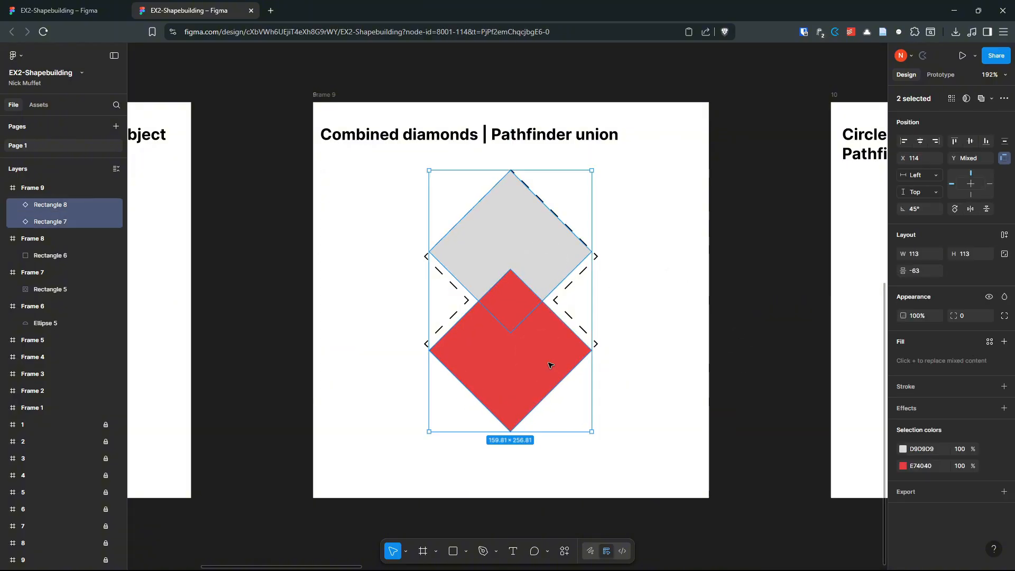
left_click(672, 244)
left_click(528, 239)
left_click(524, 349, "shift")
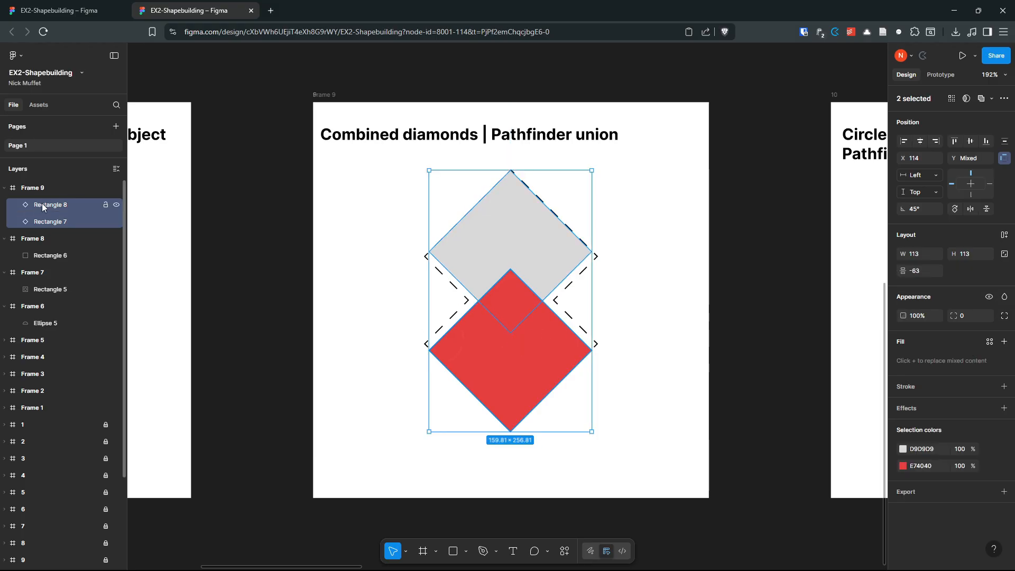
left_click(981, 99)
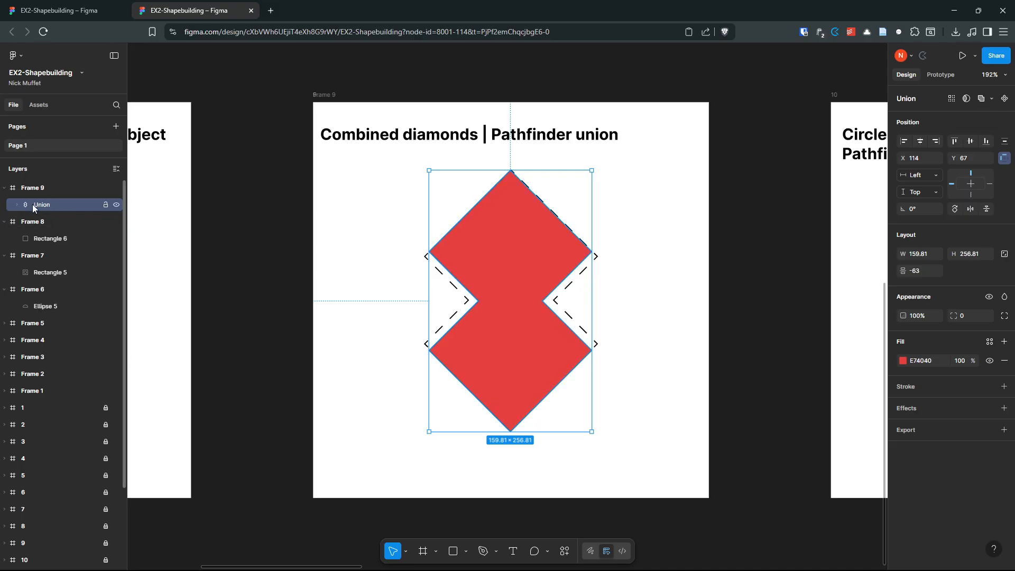
key("ctrl+z")
key("ctrl+z")
Step: Merge the red and grey diamonds into one red shape with Shape builder
left_click(536, 351)
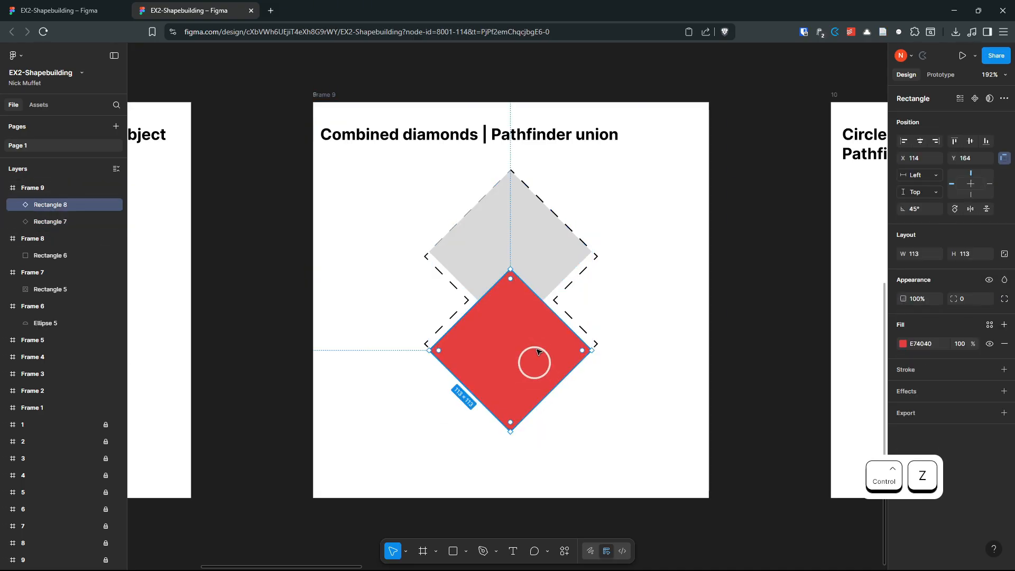
left_click(543, 235, "shift")
key("shift+s")
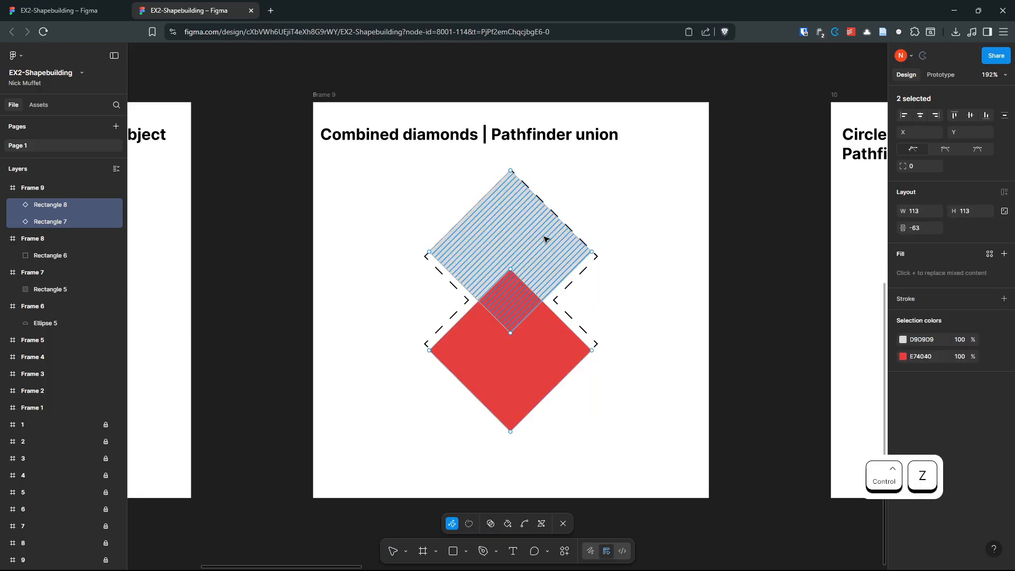
left_click(490, 523)
left_click_drag(519, 363, 508, 248)
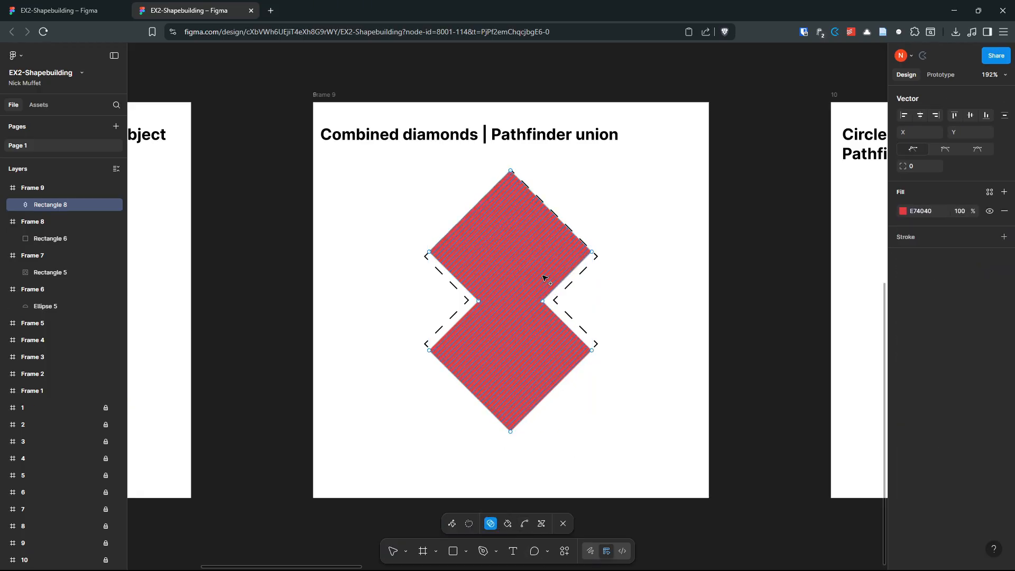
key("Escape")
Step: Draw a 146×146 circle over the cutout outline in Frame 10
scroll(645, 286, "down", 1)
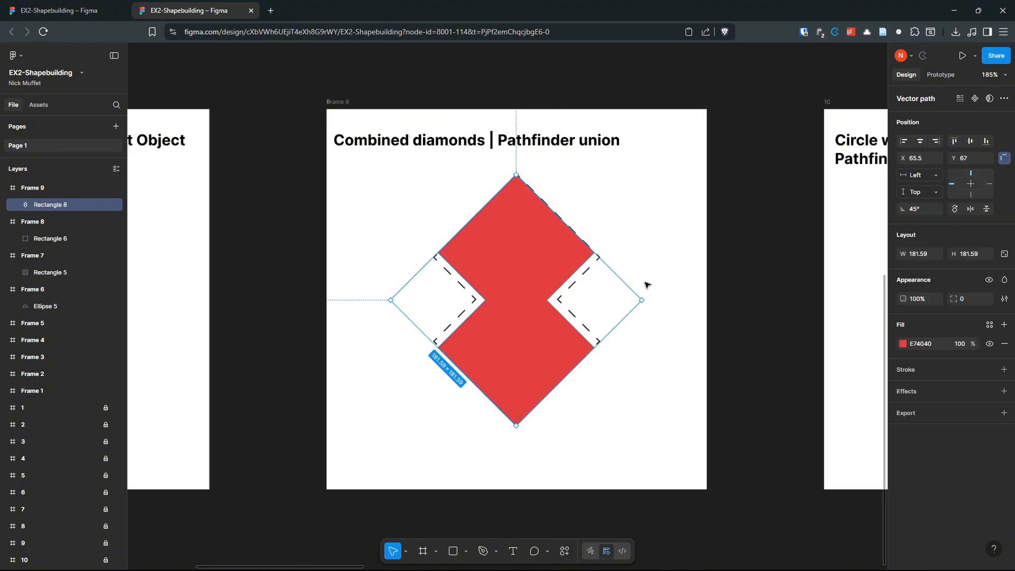
left_click(690, 287)
left_click_drag(692, 287, 218, 272)
scroll(531, 278, "up", 3)
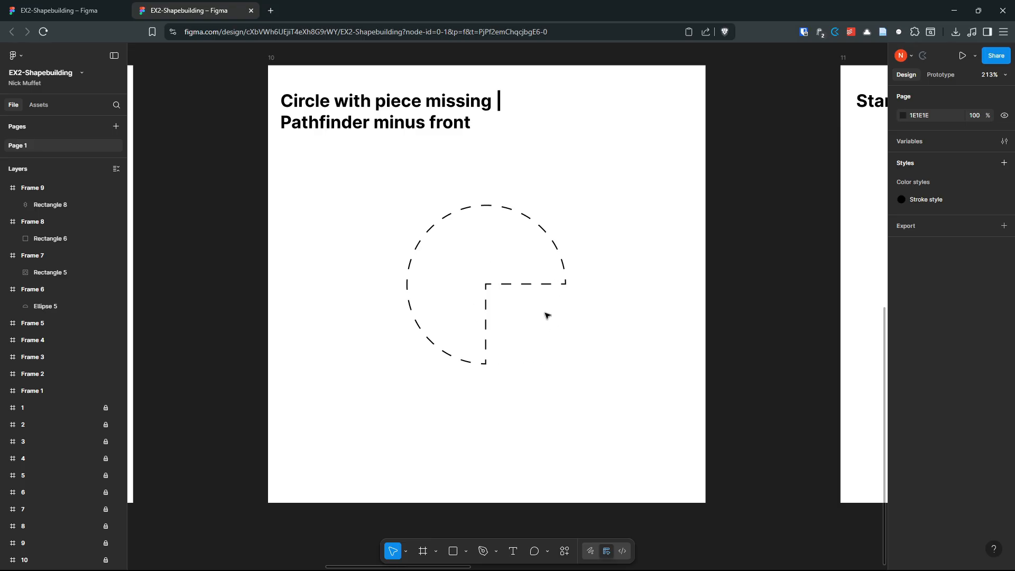
key("o")
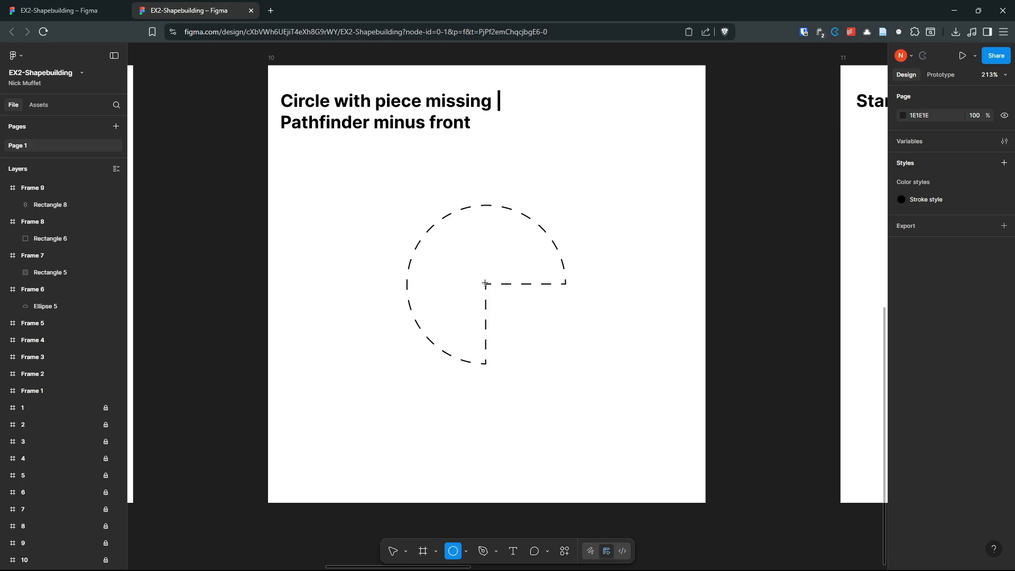
left_click_drag(485, 284, 567, 351)
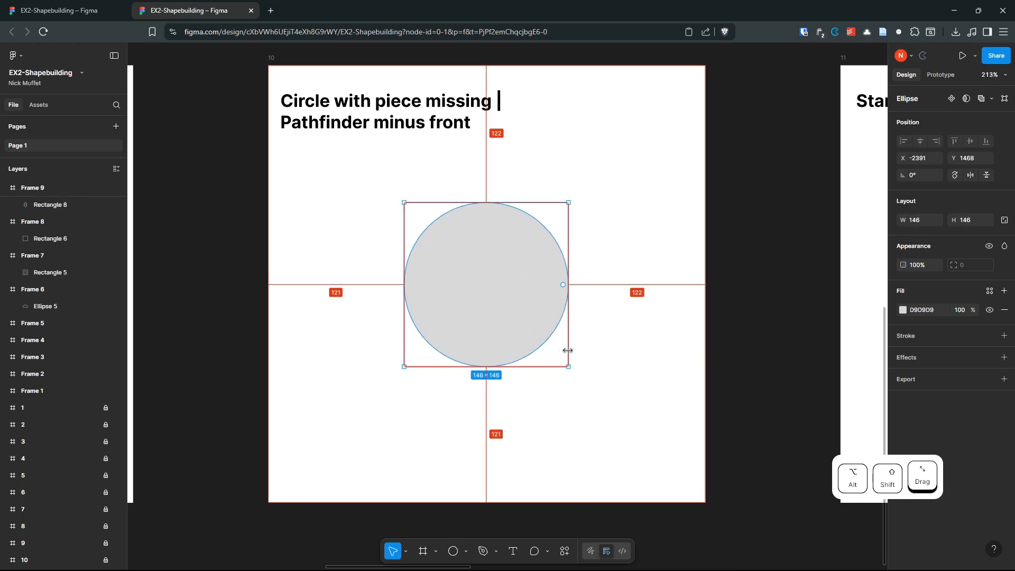
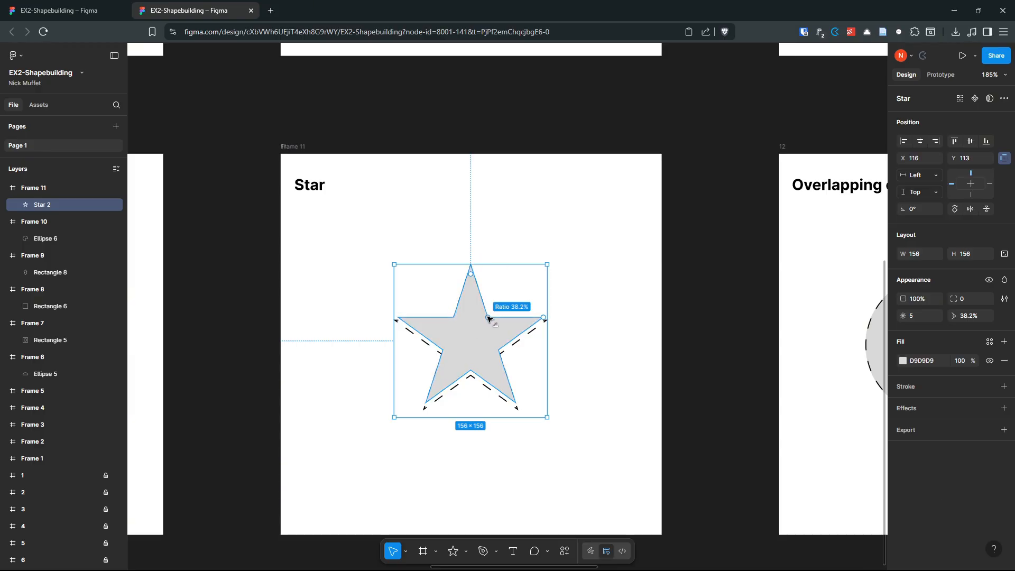
Step: Raise the star's inner ratio to 58%, try 17 points, then set the count back to 5
mouse_move(488, 318)
left_mouse_down()
mouse_move(494, 380)
mouse_move(483, 328)
mouse_move(502, 302)
mouse_move(485, 329)
mouse_move(497, 325)
mouse_move(508, 308)
mouse_move(481, 322)
mouse_move(502, 330)
left_mouse_up()
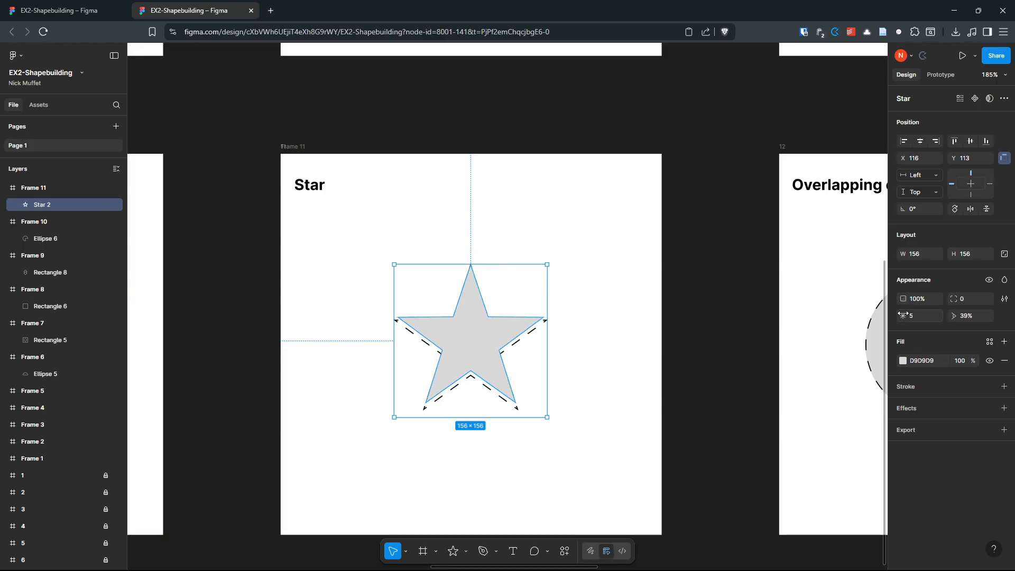
left_click_drag(903, 315, 784, 305)
left_click_drag(476, 311, 478, 297)
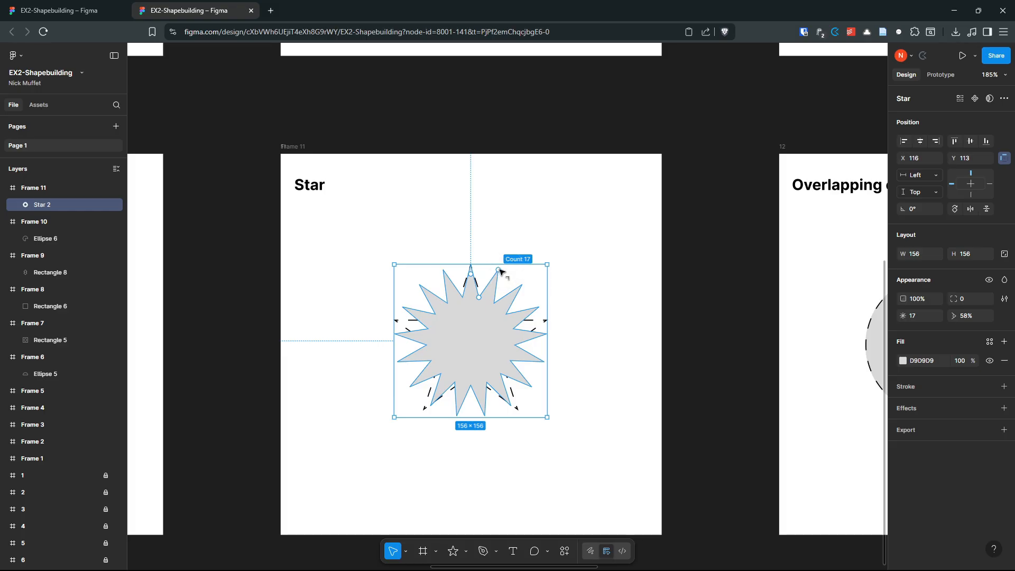
left_click(603, 351)
left_click(465, 355)
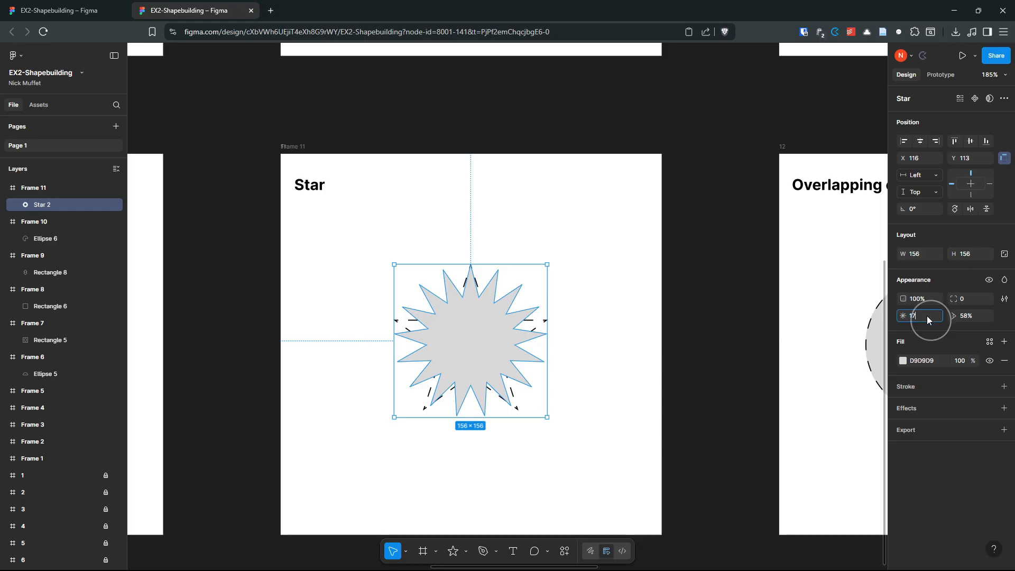
type("5")
key("Return")
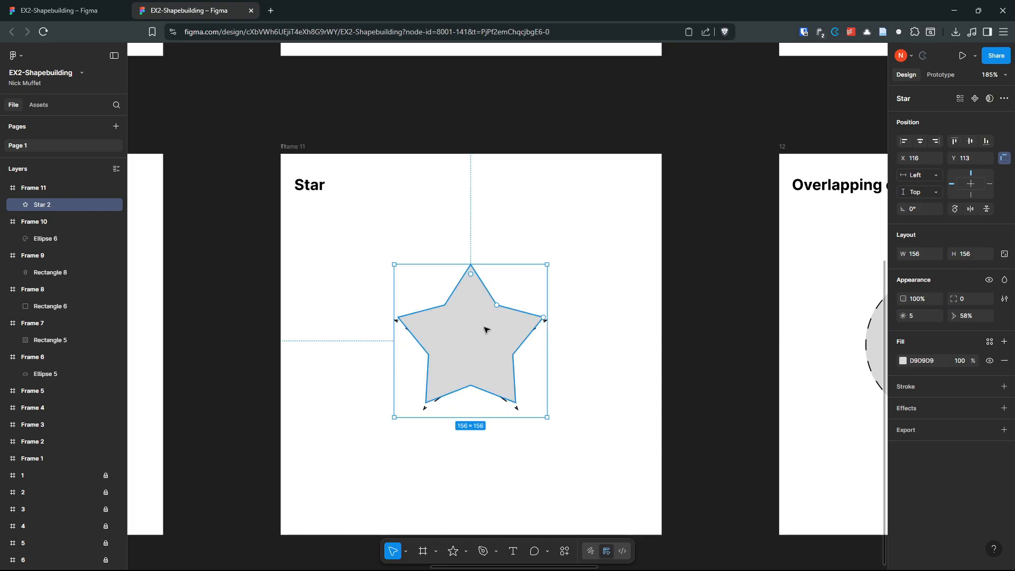
left_click(586, 285)
left_click(477, 339)
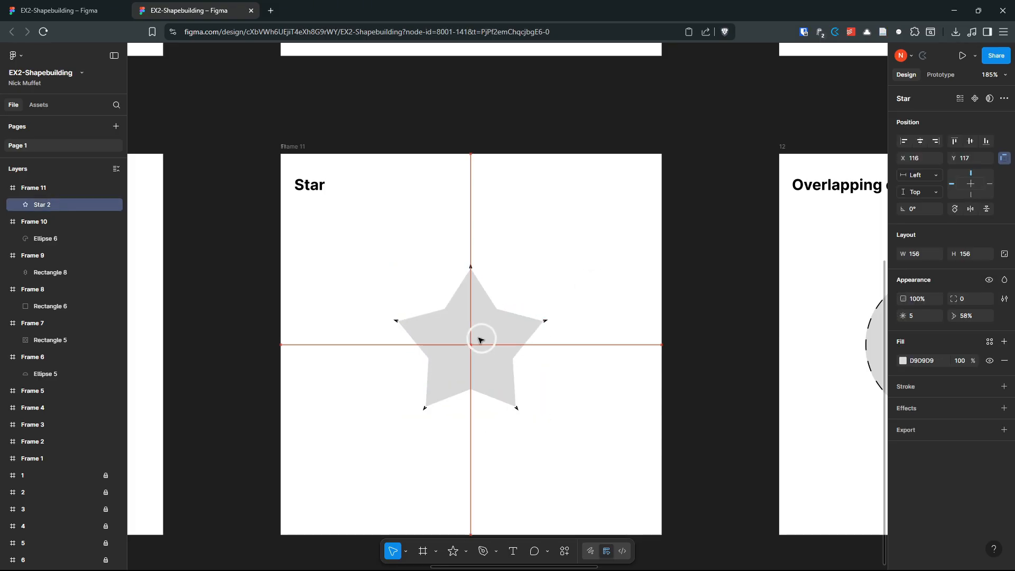
left_click(600, 356)
scroll(600, 356, "down", 3)
Step: Draw a fill-less frame over the overlapping-circles exercise
left_click_drag(650, 355, 306, 319)
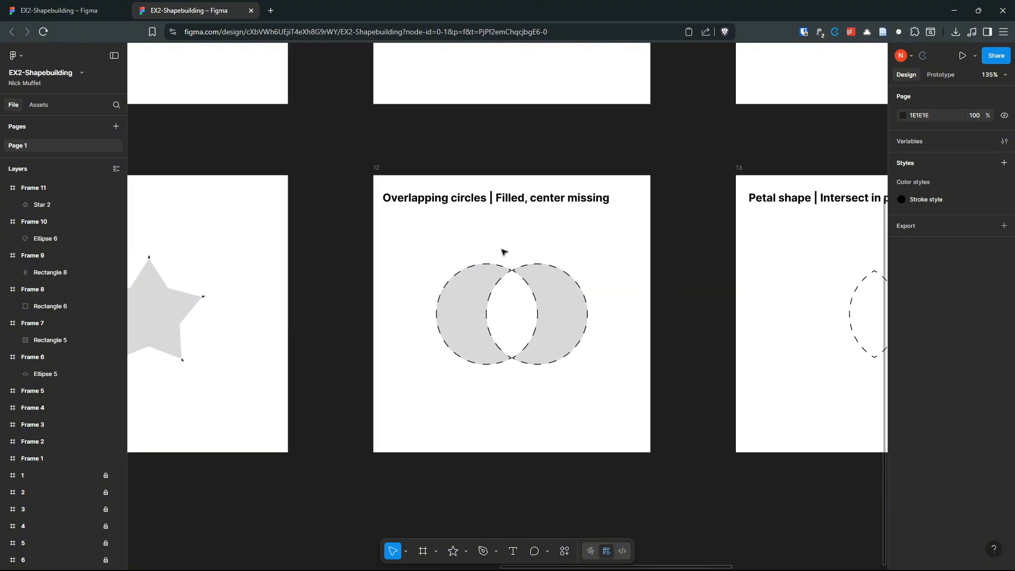
scroll(502, 251, "up", 3)
scroll(617, 274, "down", 1)
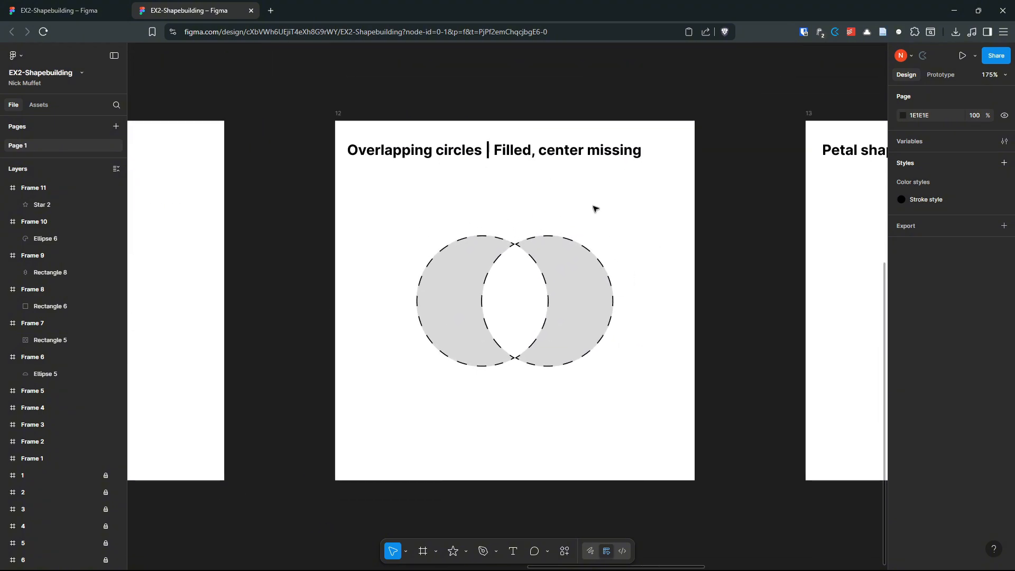
key("f")
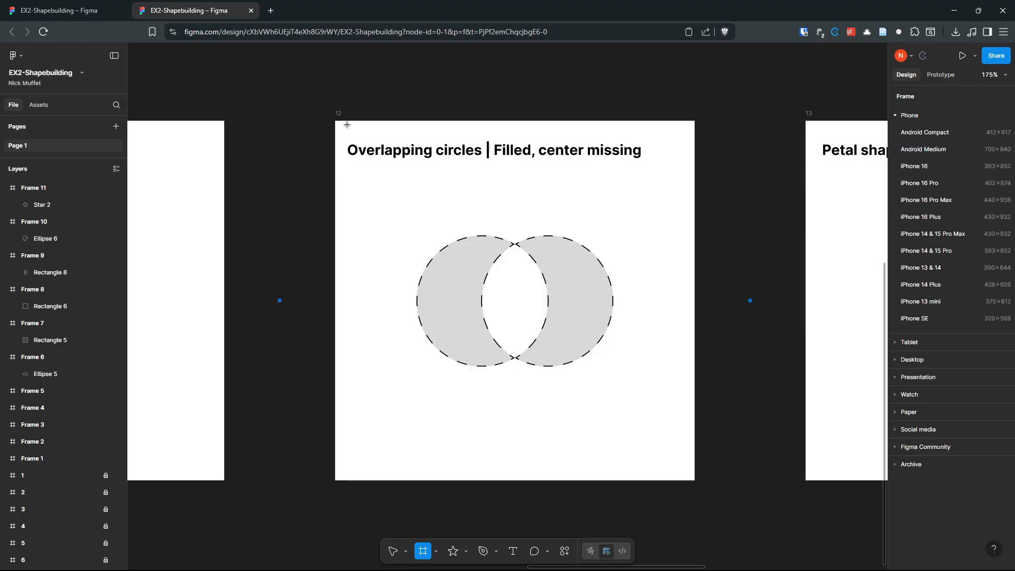
left_click_drag(335, 120, 692, 375)
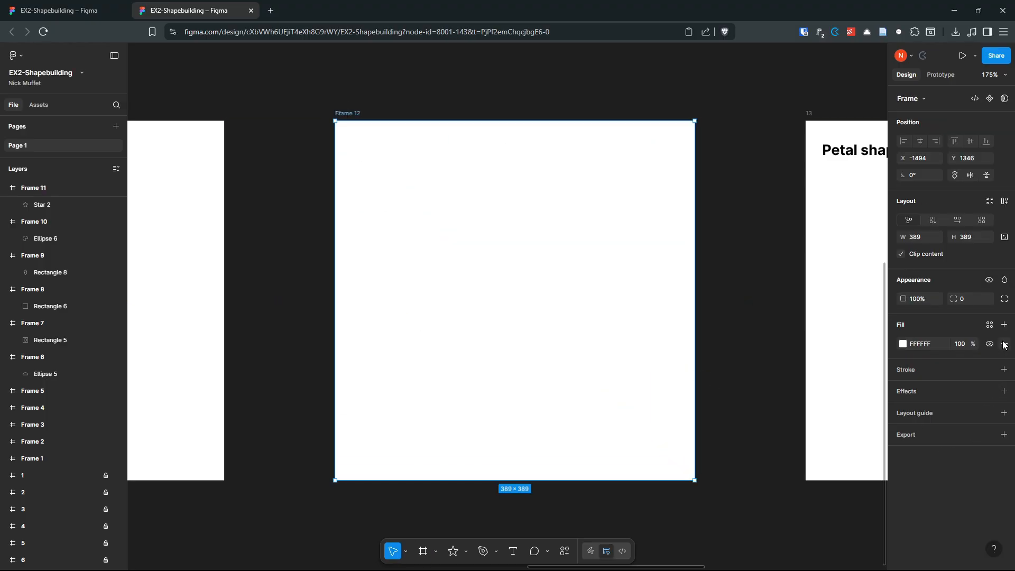
left_click(1004, 344)
Step: Draw a red circle over the left dashed template circle
key("o")
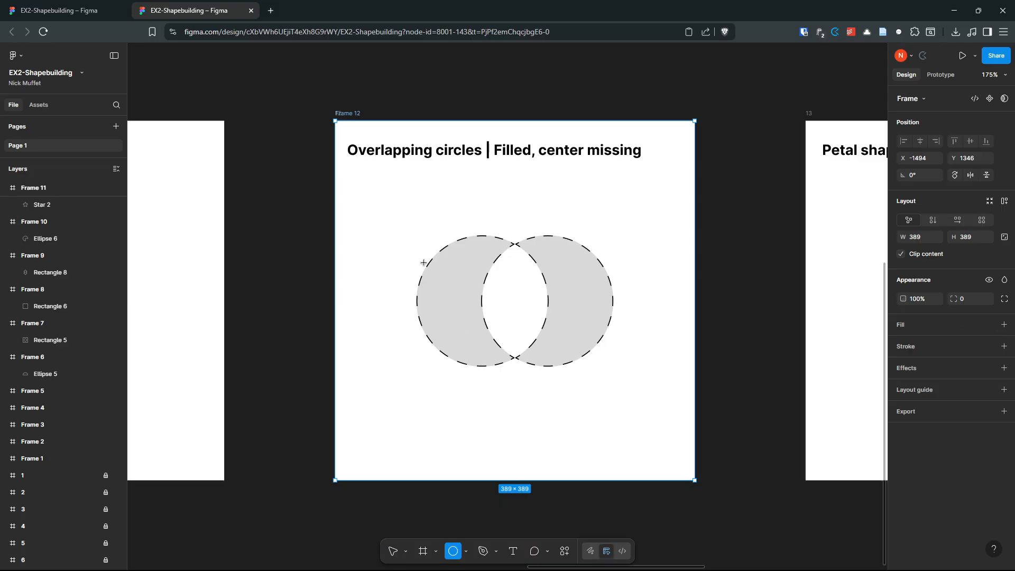
mouse_move(402, 242)
left_mouse_down()
mouse_move(563, 370)
mouse_move(546, 355)
left_mouse_up()
left_click_drag(502, 314, 507, 296)
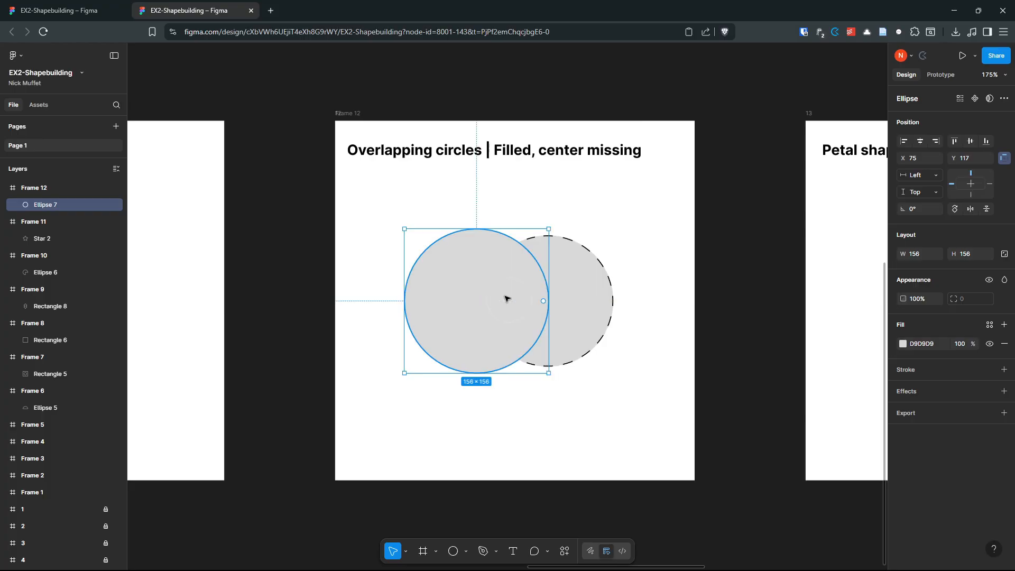
left_click(905, 345)
left_click_drag(832, 408, 877, 405)
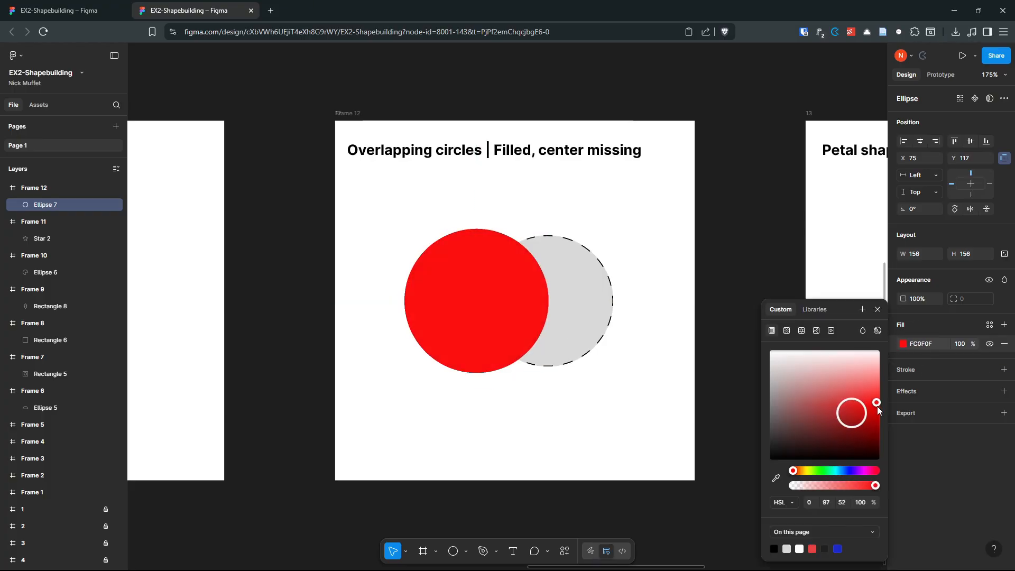
left_click(667, 367)
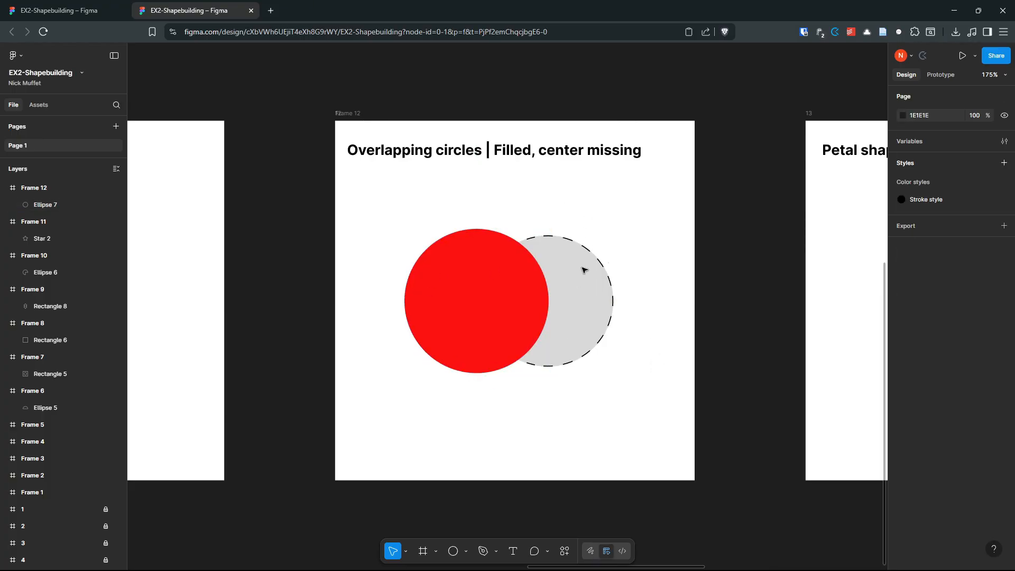
Step: Duplicate the red circle onto the right template and select both circles
left_click(474, 285)
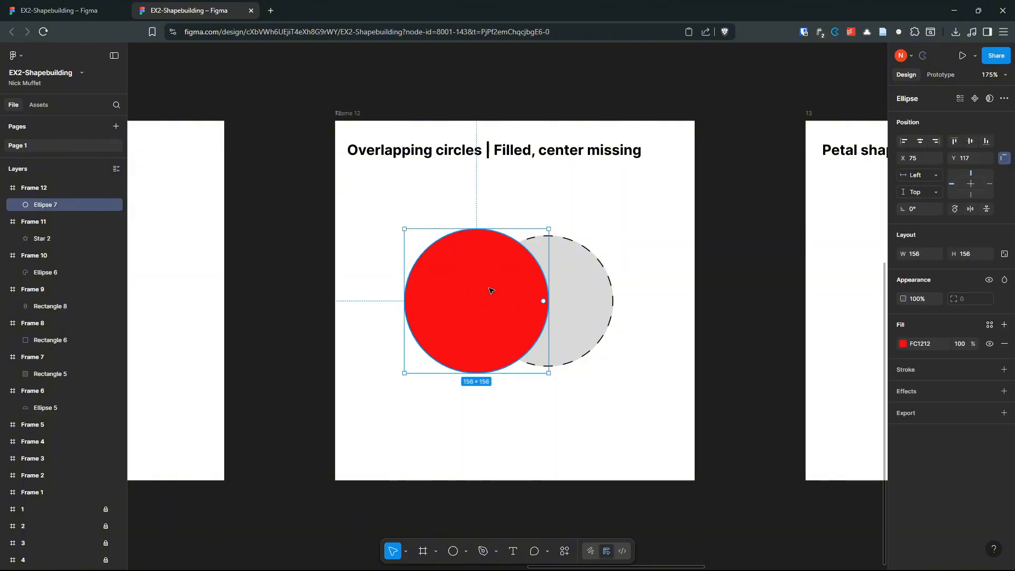
left_click_drag(483, 278, 561, 297)
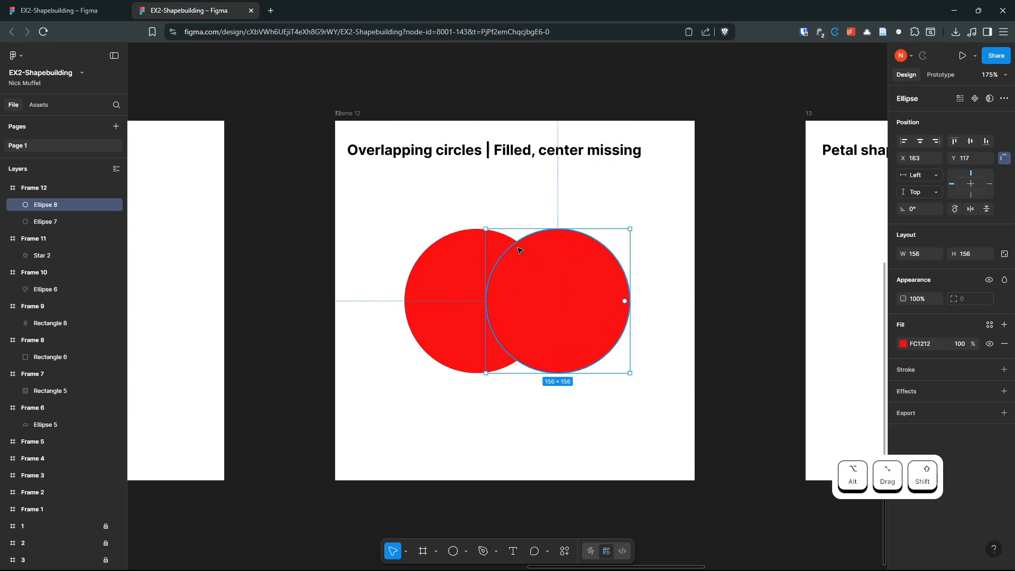
left_click(474, 273, "shift")
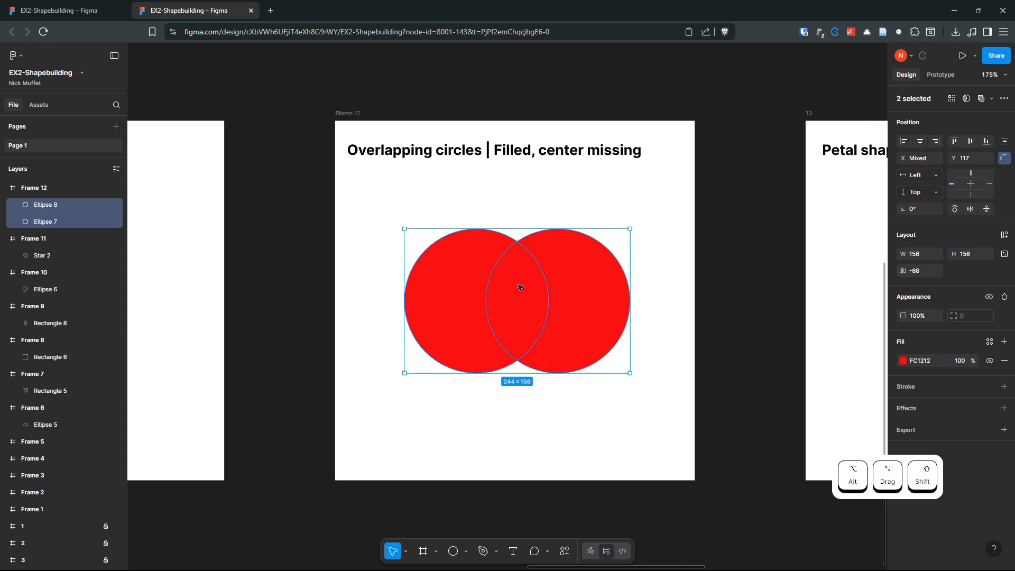
left_click(459, 319)
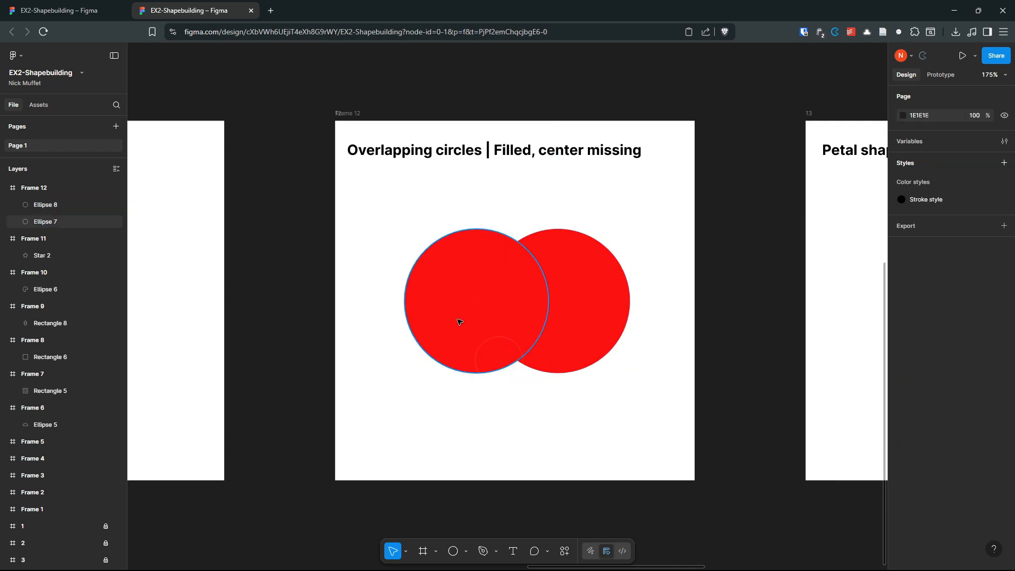
left_click(613, 305, "shift")
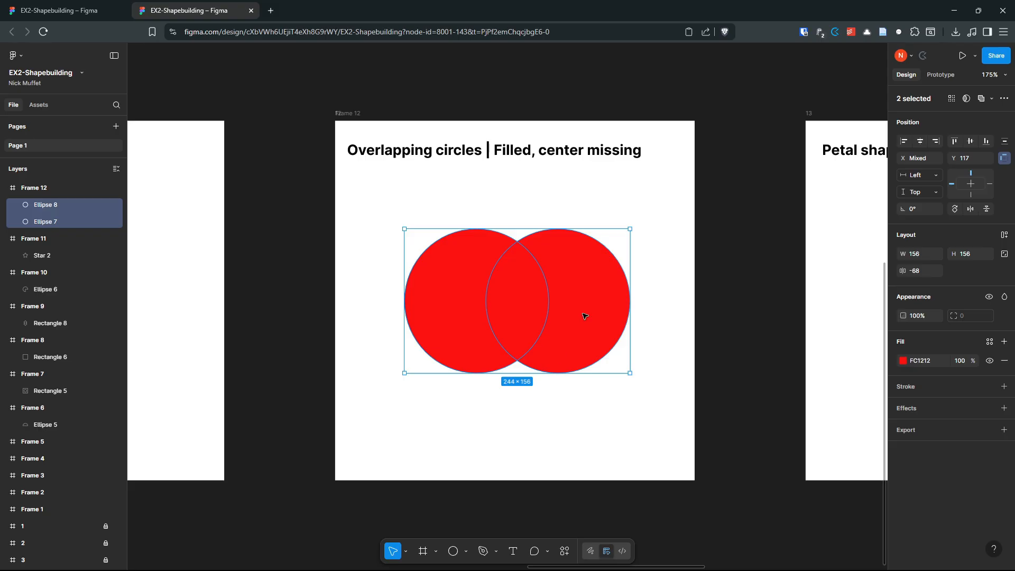
key("shift+s")
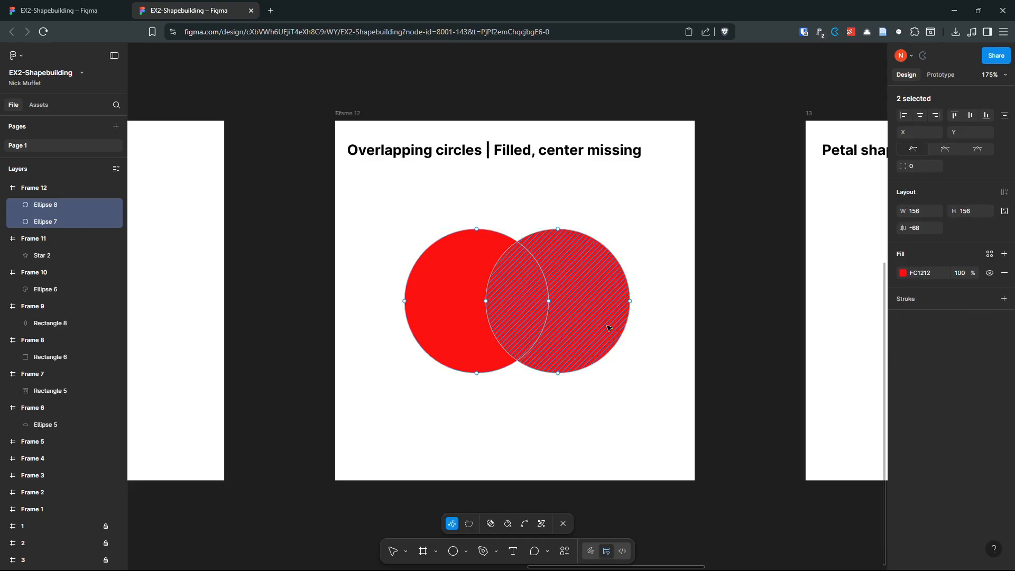
Step: Cut the overlapping lens out from between the two red circles with Shape Builder
left_click(490, 524)
key("alt")
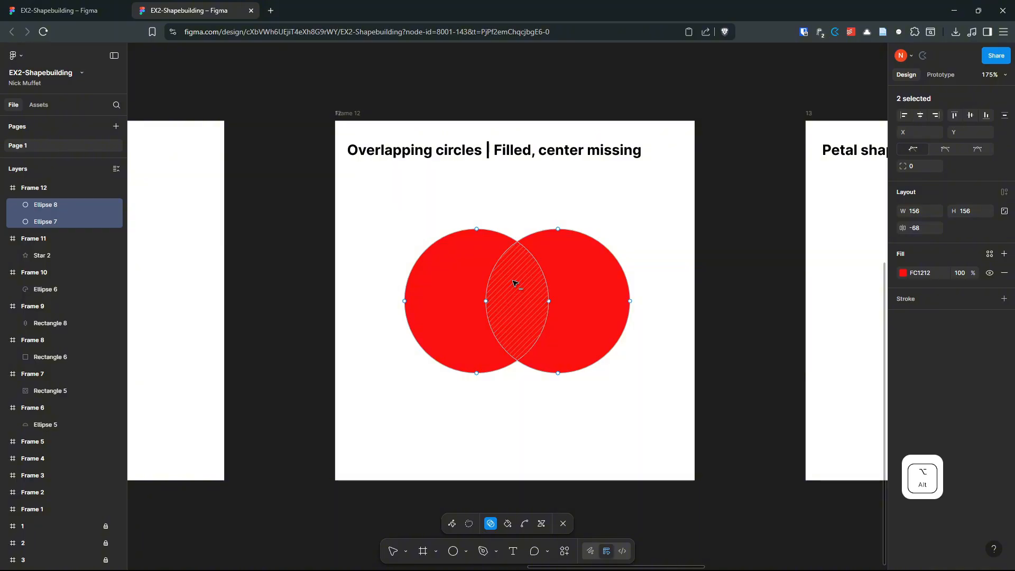
left_click(513, 284, "alt")
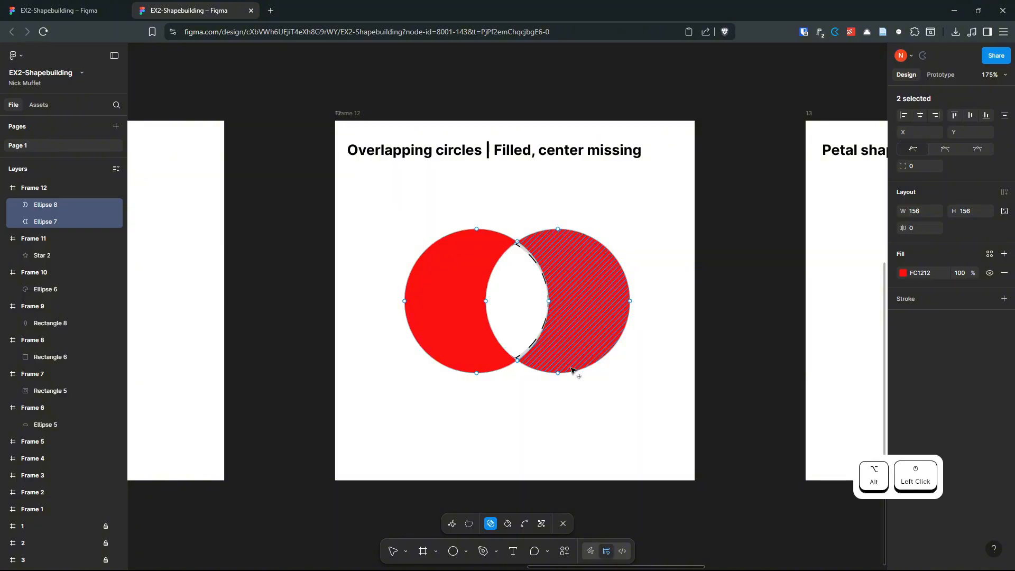
left_click(579, 421)
key("Escape")
left_click_drag(604, 318, 578, 265)
key("ctrl+z")
key("ctrl+z")
key("ctrl+z")
key("ctrl+z")
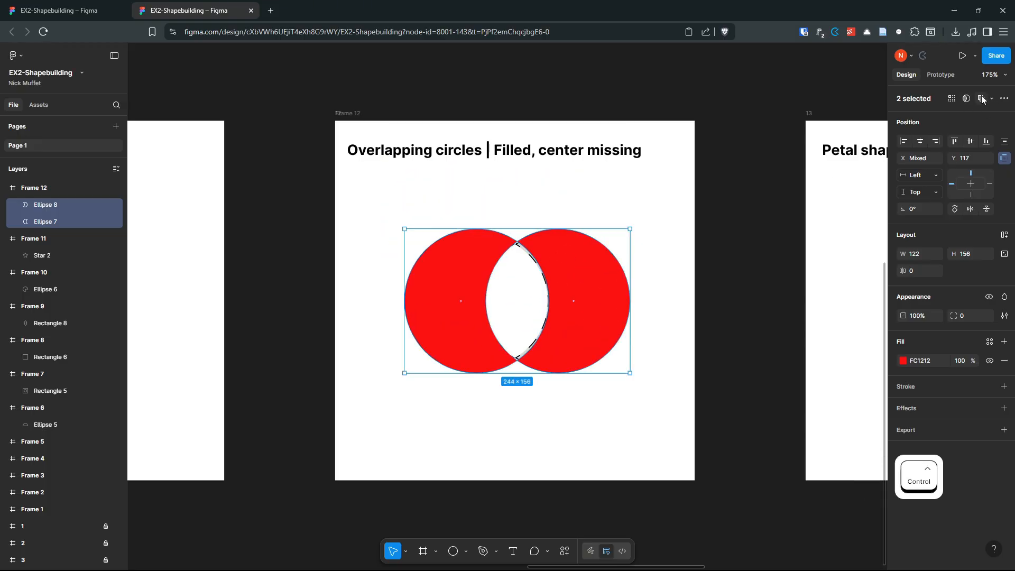
Step: Merge the two red crescents into one 244×156 vector
left_click(561, 417)
left_click(570, 315)
left_click(450, 302, "shift")
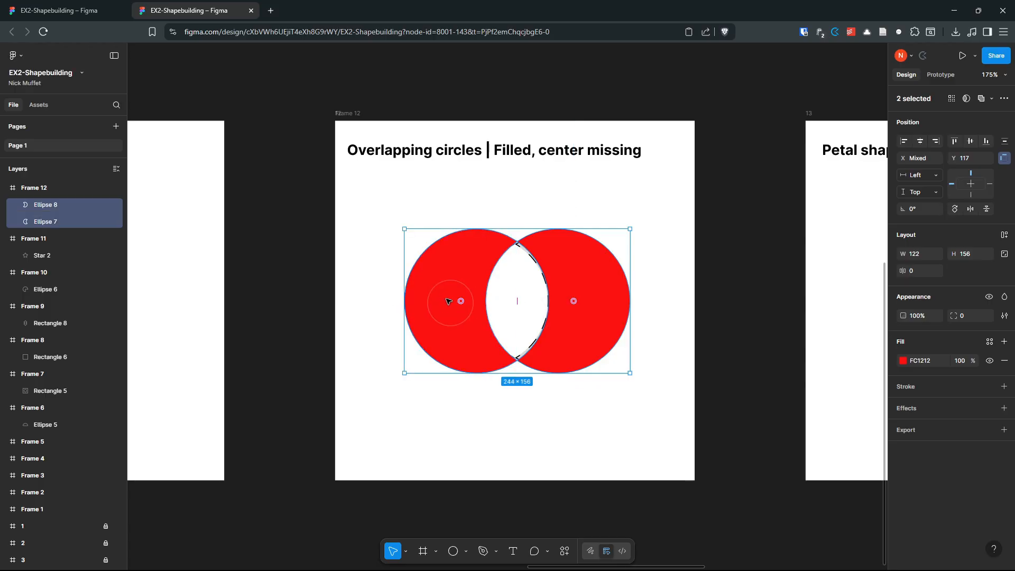
key("shift+s")
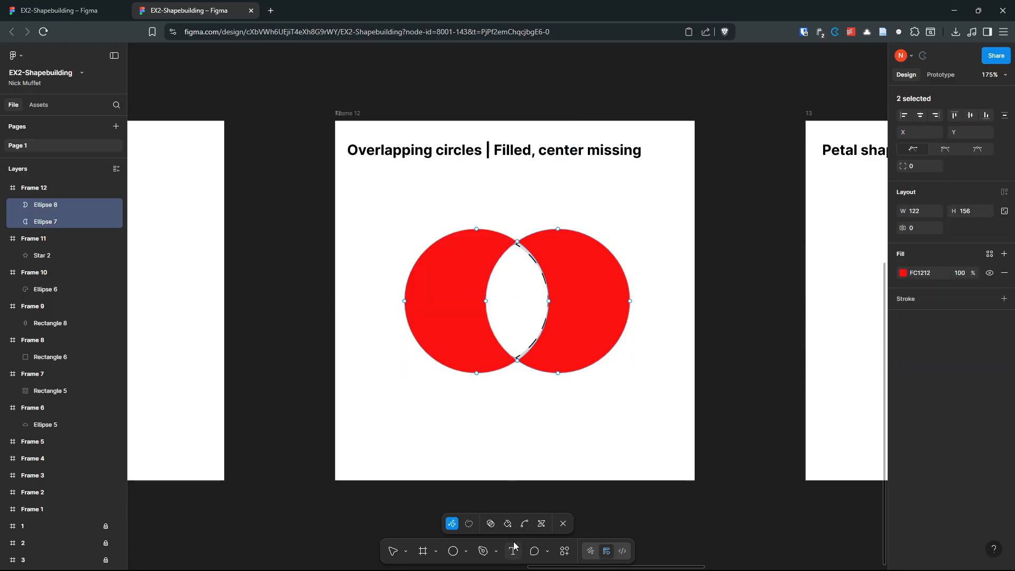
left_click(490, 523)
left_click_drag(497, 246, 561, 253)
key("Escape")
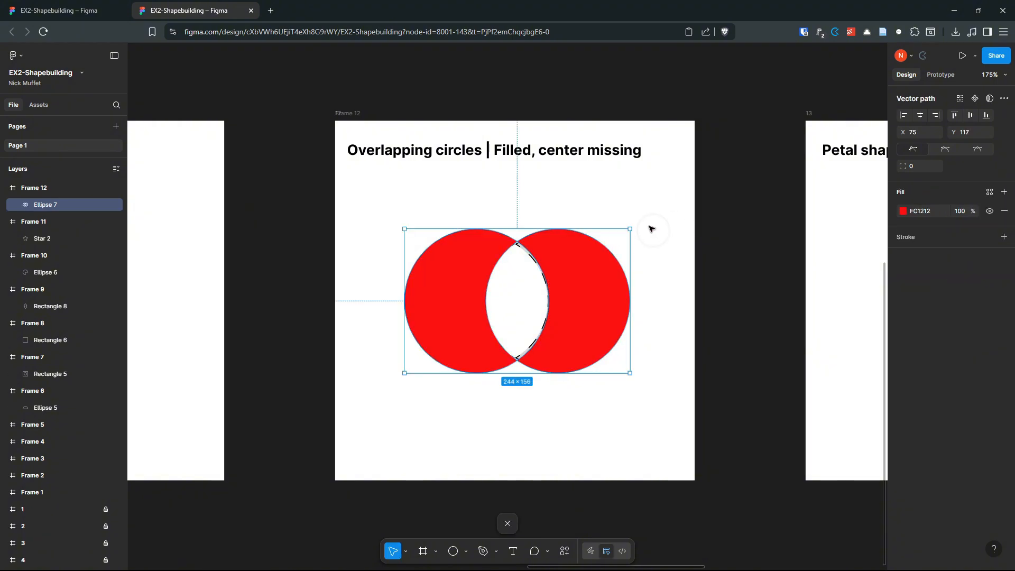
left_click(672, 278)
mouse_move(579, 290)
left_mouse_down()
mouse_move(575, 265)
mouse_move(578, 277)
left_mouse_up()
key("ctrl+z")
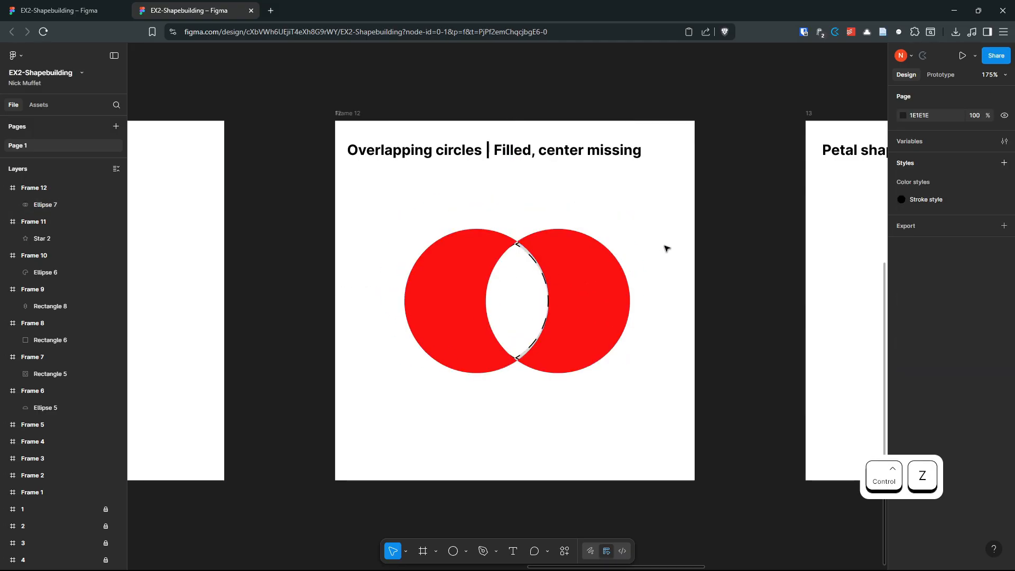
scroll(653, 247, "down", 2)
left_click_drag(716, 239, 301, 226)
left_click_drag(522, 249, 471, 263)
Step: Draw a fill-less Frame 13 over the petal-shape exercise
key("f")
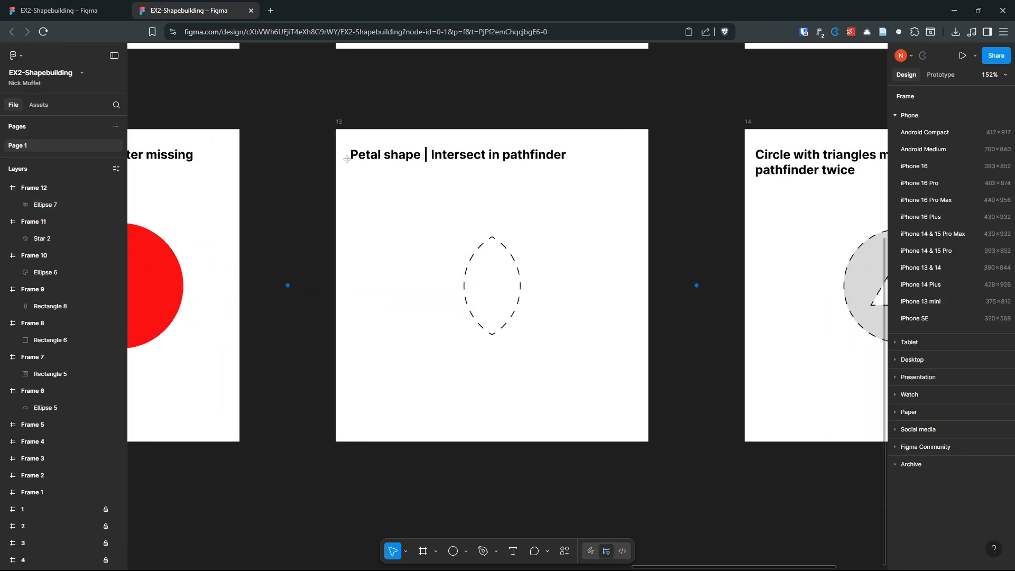
left_click_drag(336, 128, 650, 394)
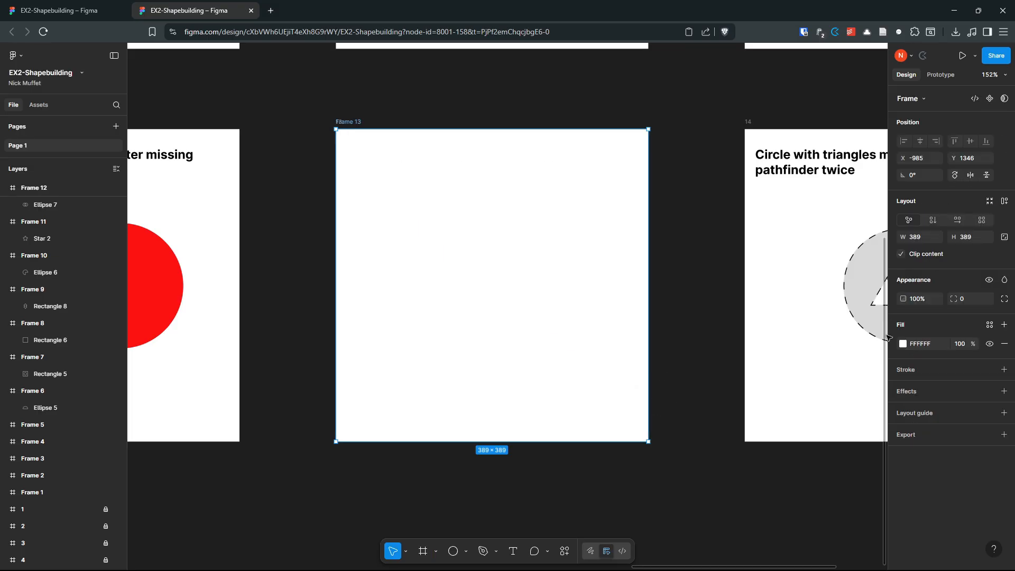
left_click(1004, 344)
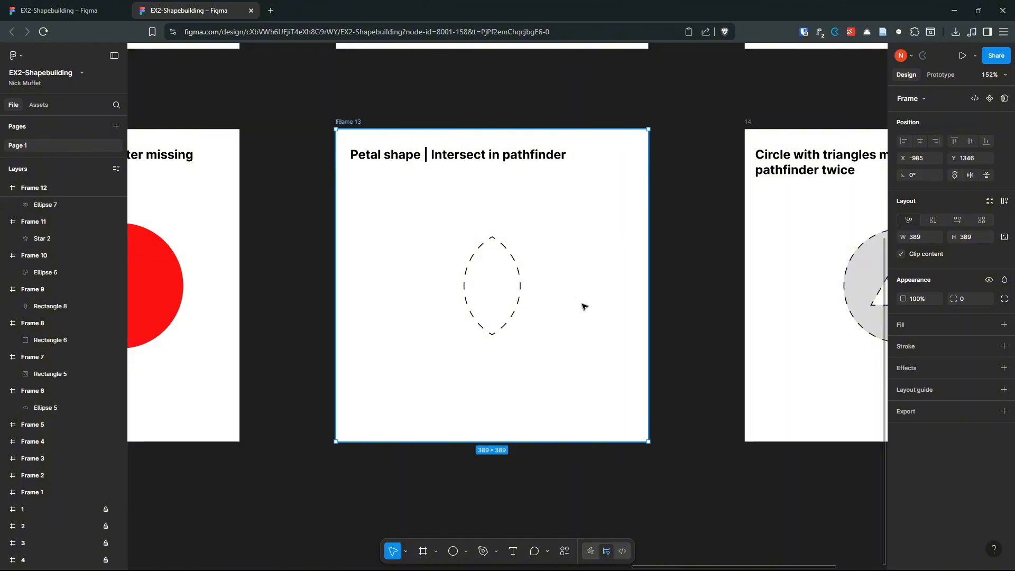
Step: Draw a grey 163×163 circle, place an overlapping copy to its right, and select both
key("o")
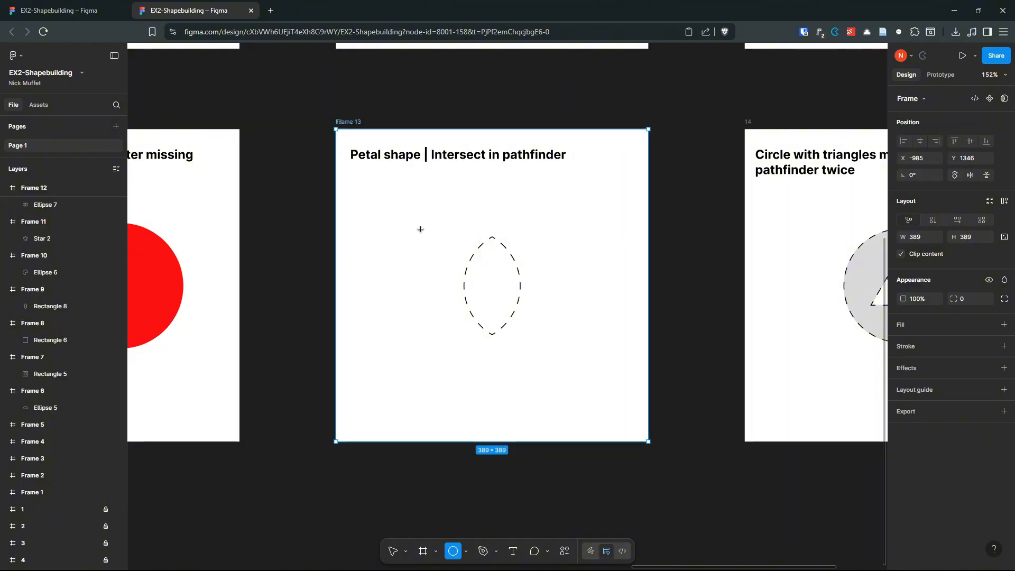
left_click_drag(378, 219, 509, 351)
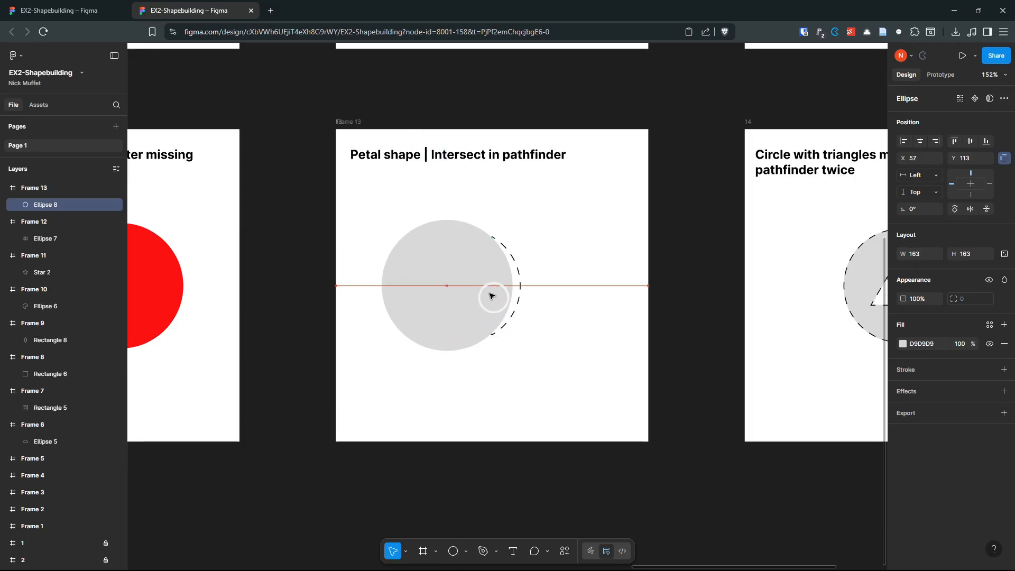
left_click_drag(469, 288, 552, 289)
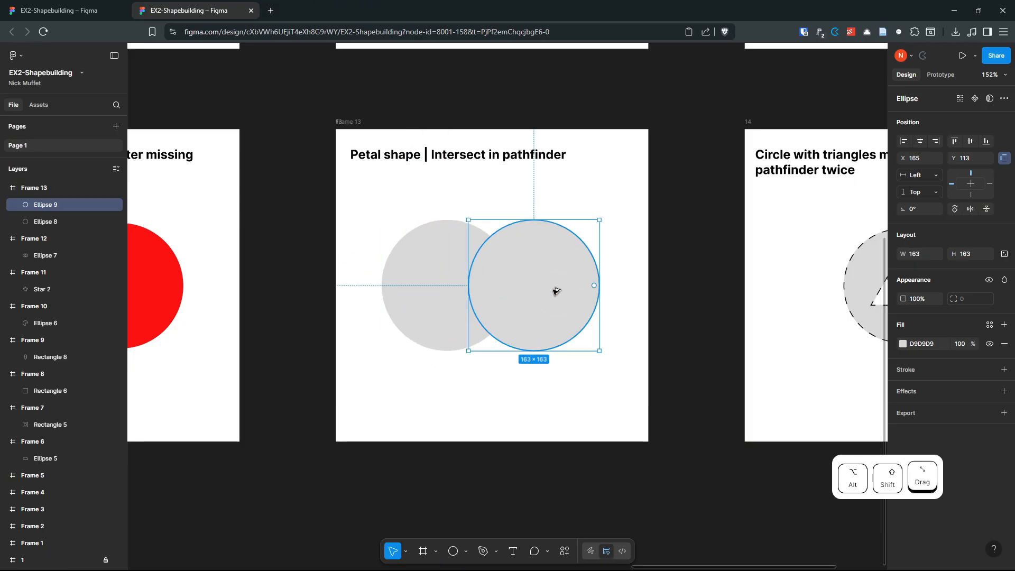
left_click(436, 295, "shift")
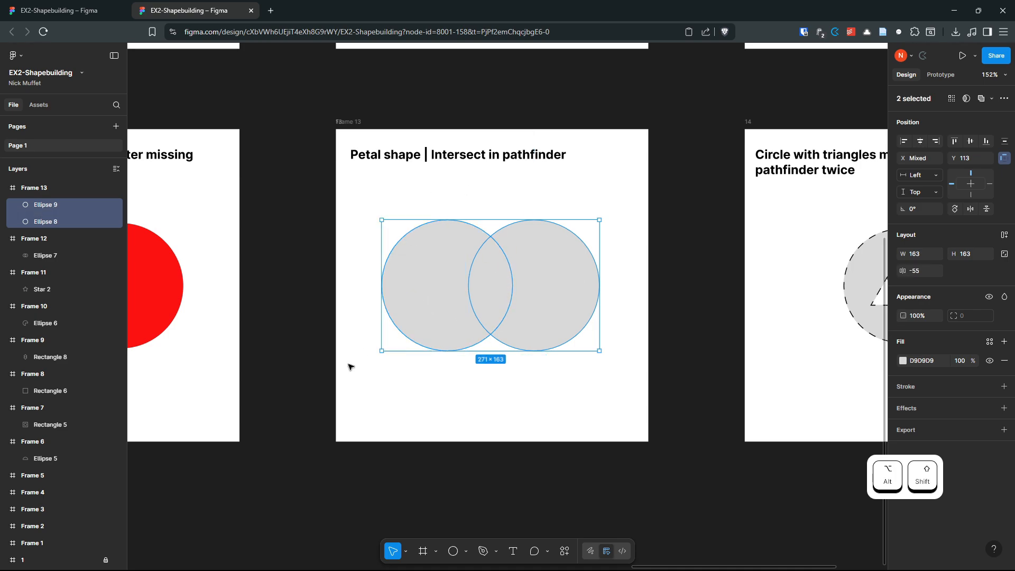
Step: Remove both outer crescents with Shape Builder, leaving only the petal overlap
key("Return")
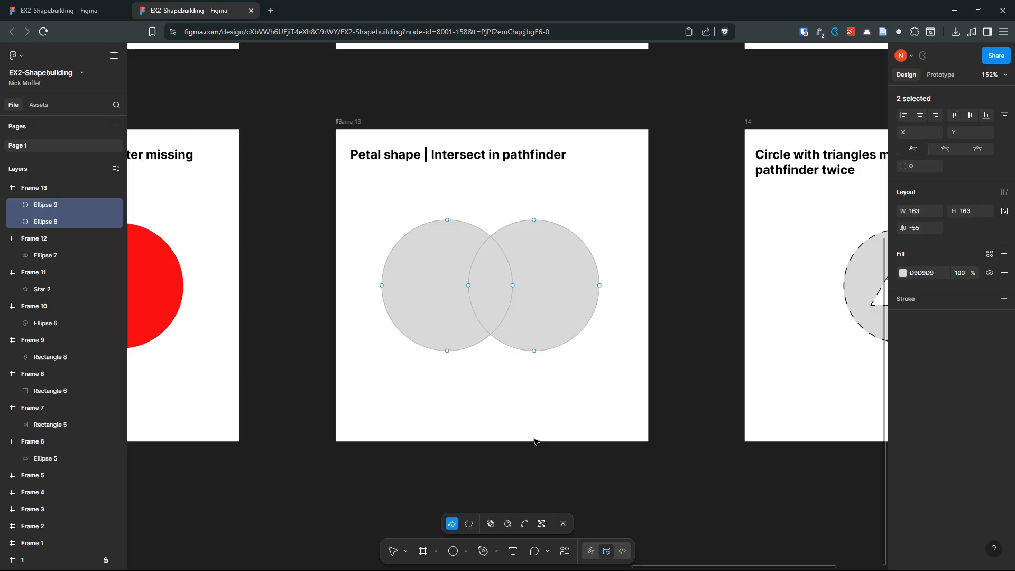
left_click(490, 523)
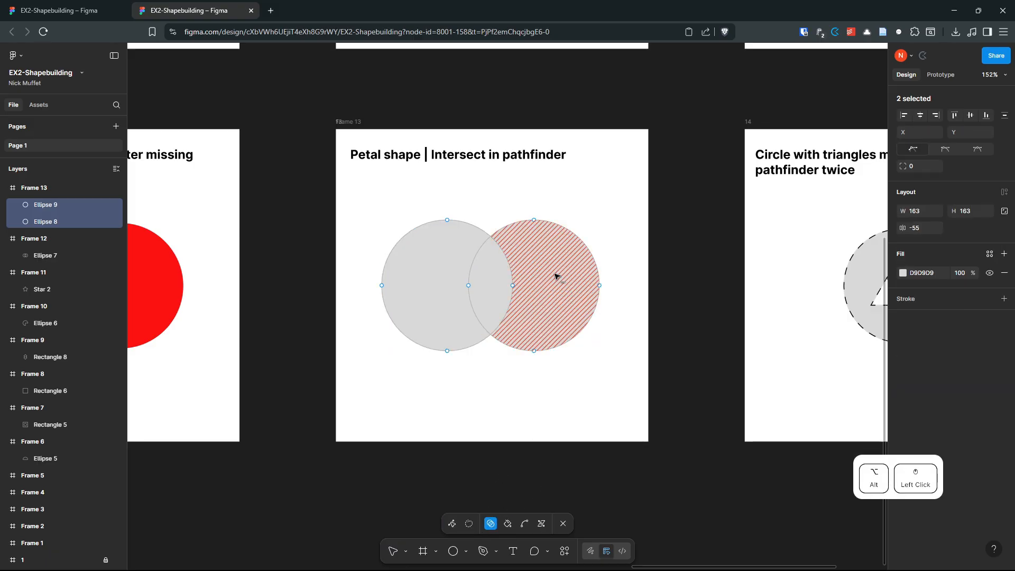
left_click_drag(555, 276, 412, 278)
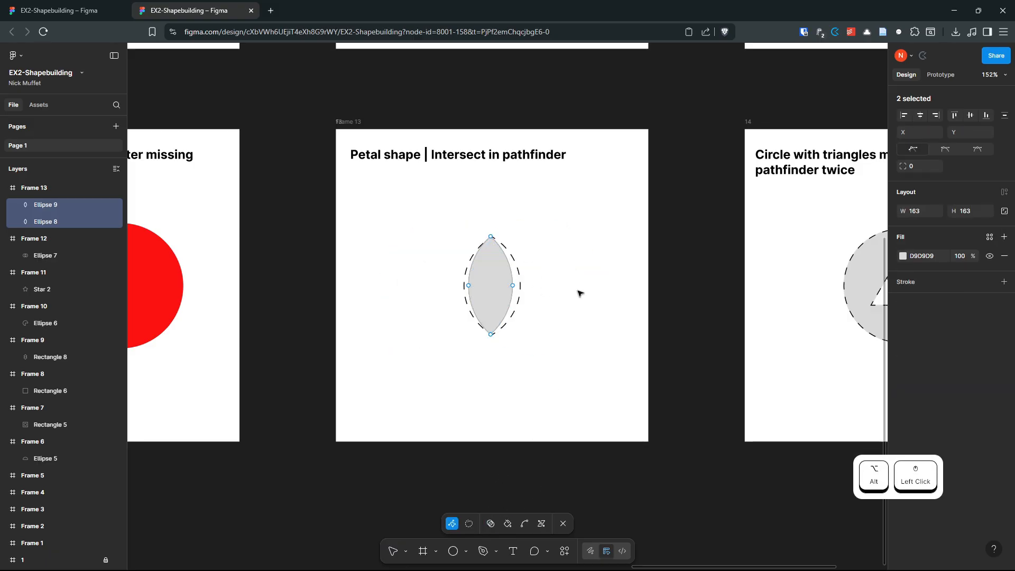
key("Escape")
Step: Drag the extra petal copy out of the dashed outline and delete it
left_click(569, 264)
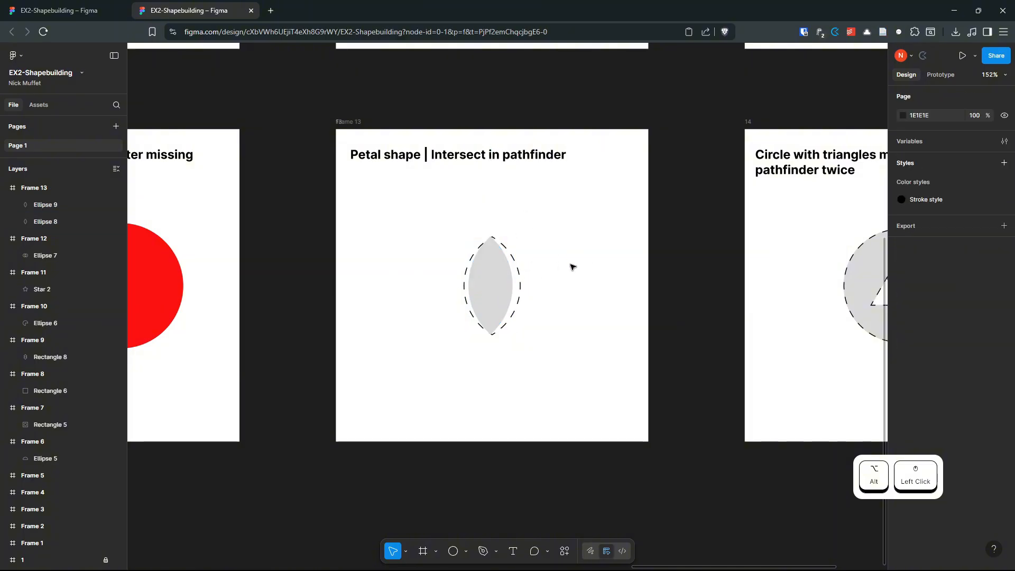
left_click(482, 283)
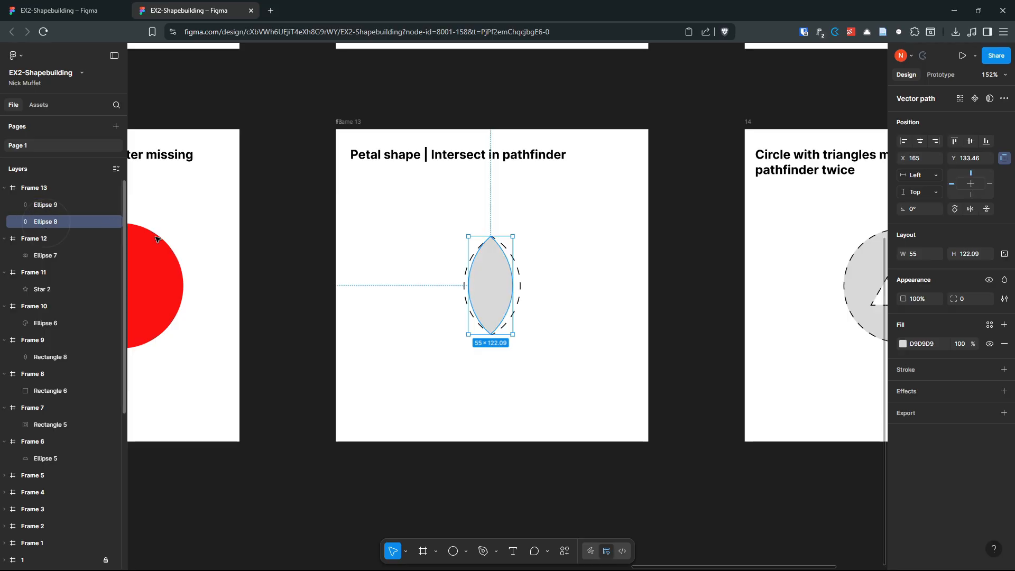
left_click(358, 281)
left_click_drag(507, 285, 567, 288)
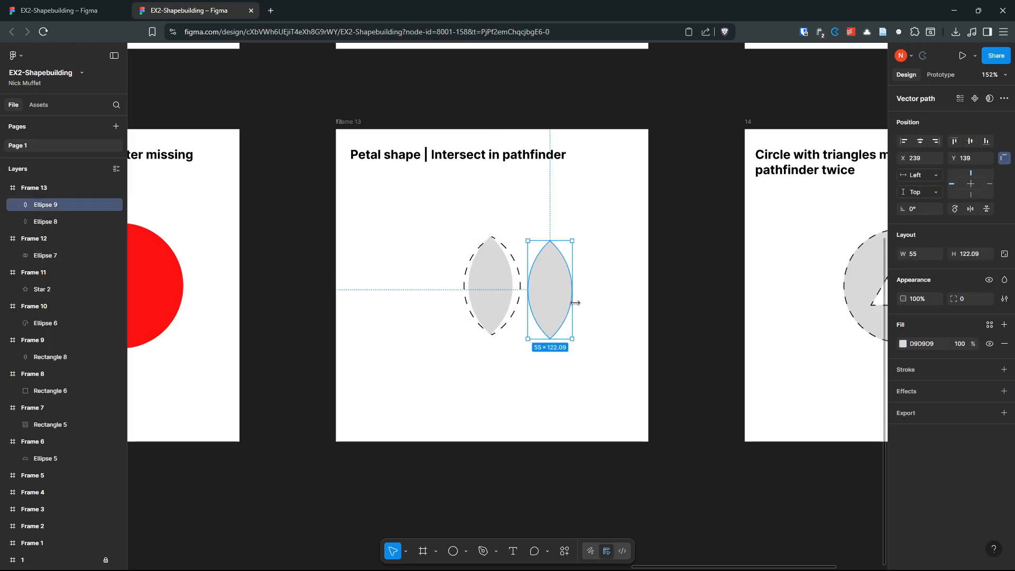
key("Delete")
left_click(637, 306)
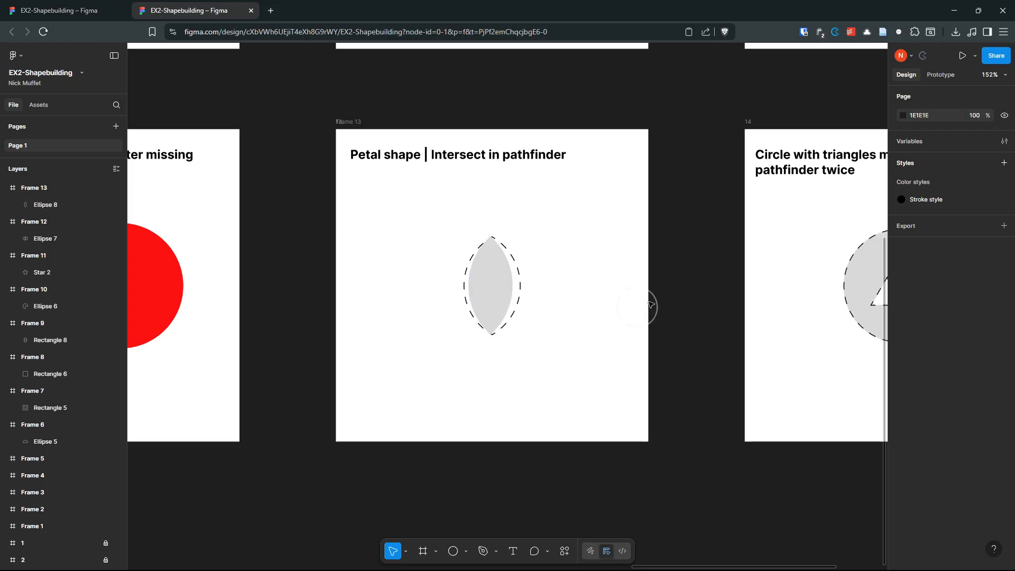
left_click_drag(733, 299, 337, 317)
Step: Draw a red 144×144 circle on the triangles-missing template and enclose it in square Frame 14
scroll(552, 276, "up", 3)
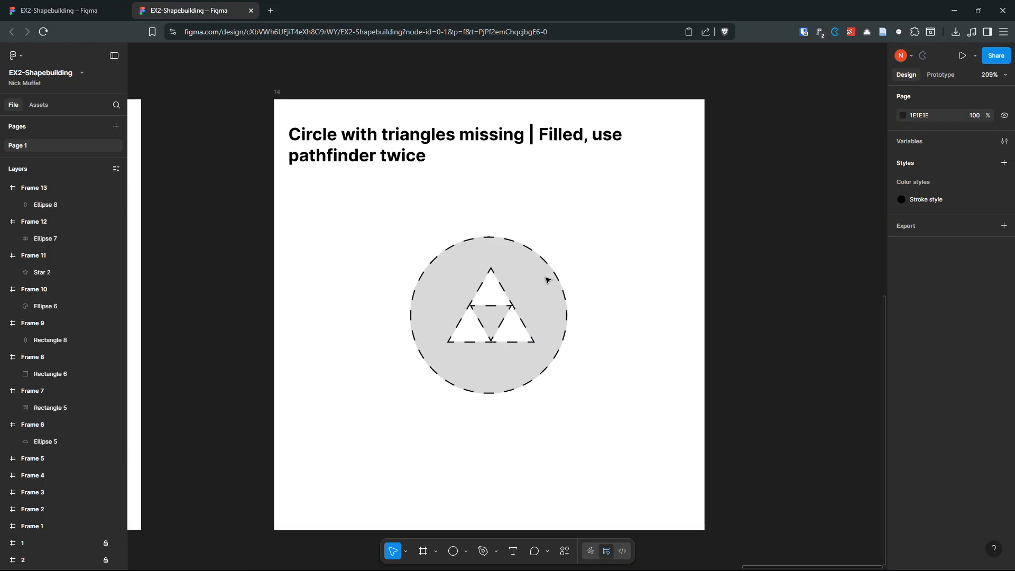
scroll(547, 279, "up", 1)
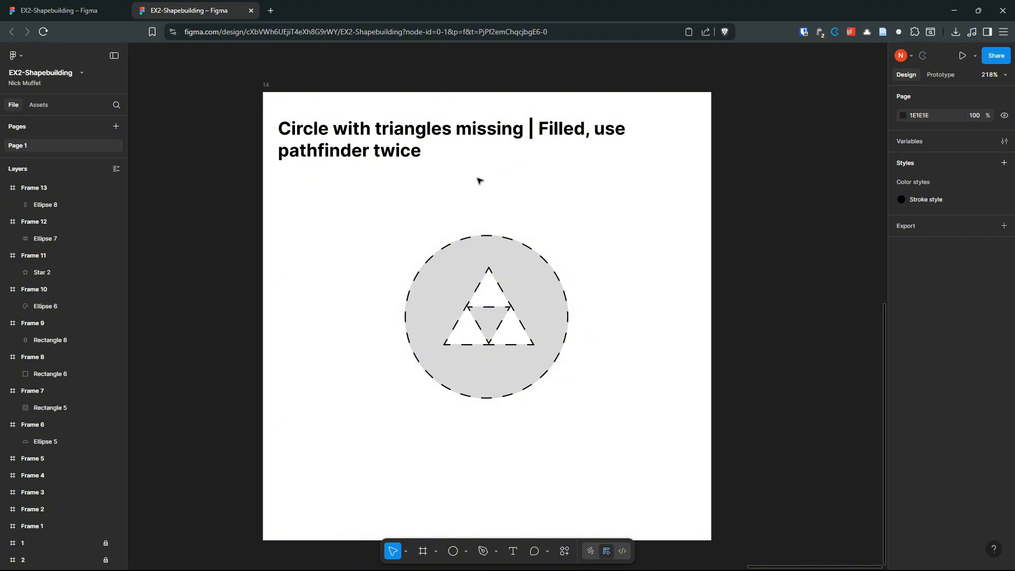
key("o")
left_click_drag(487, 317, 569, 373)
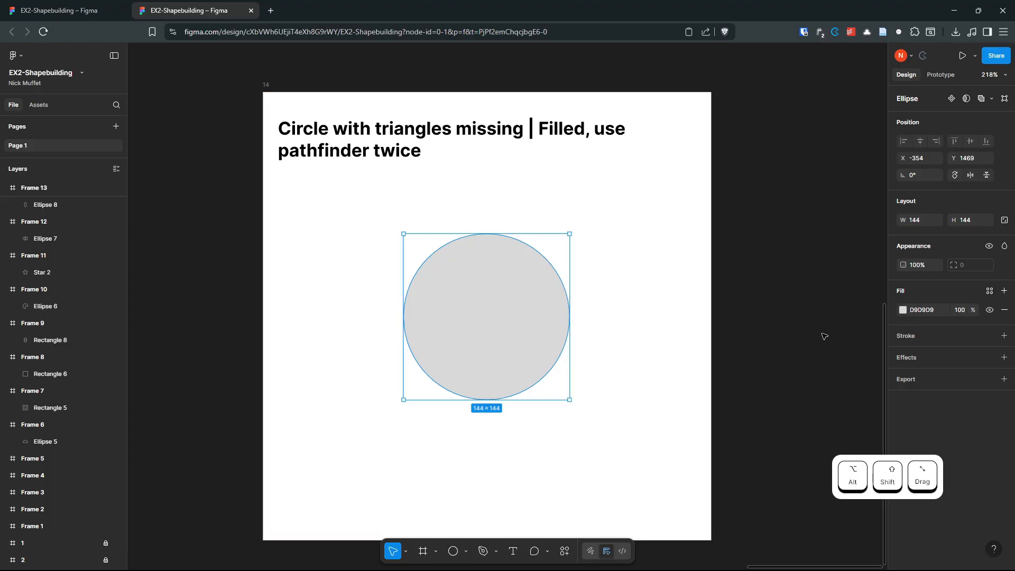
left_click(903, 310)
left_click(880, 404)
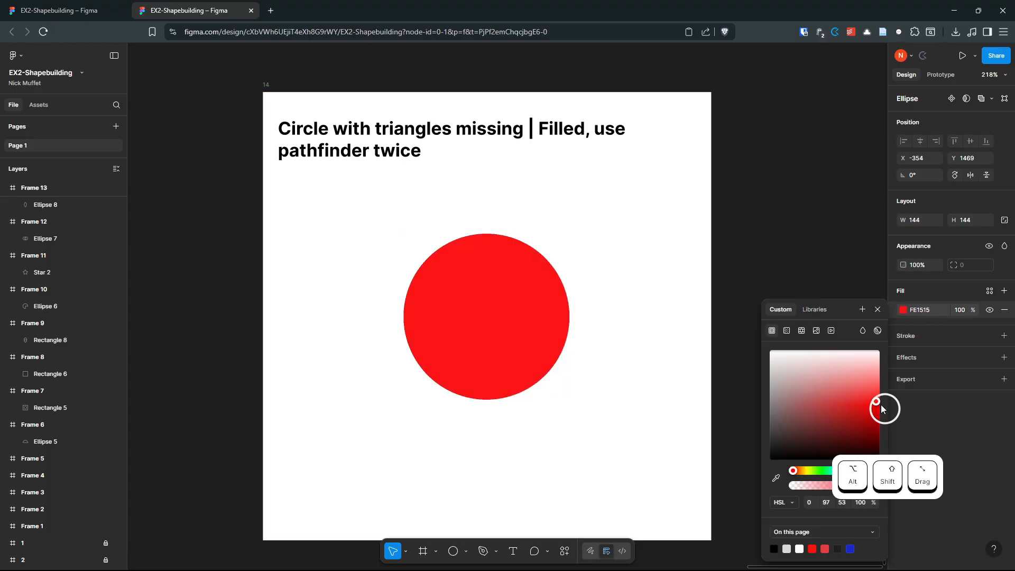
left_click(657, 285)
key("f")
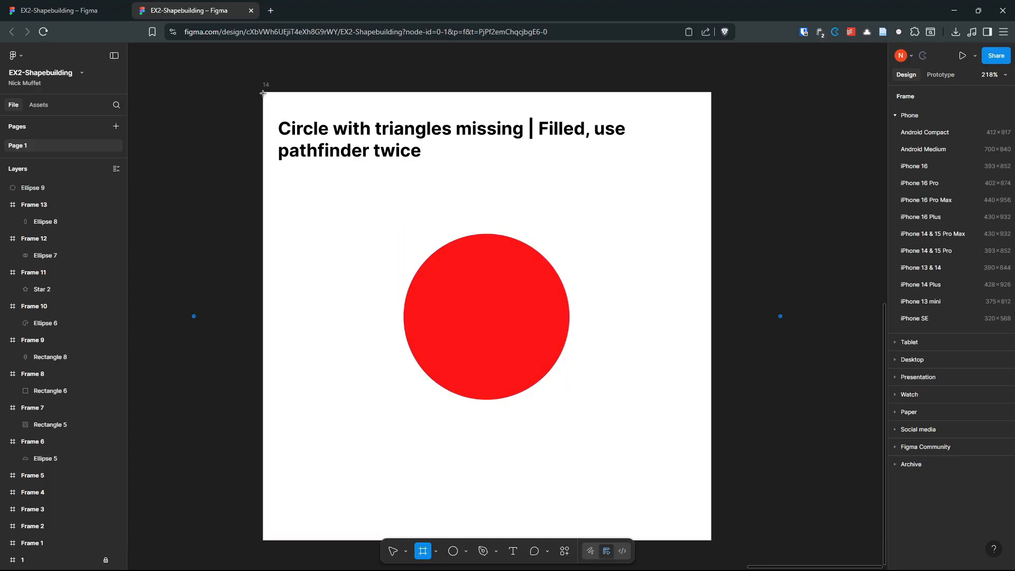
left_click_drag(262, 92, 711, 467)
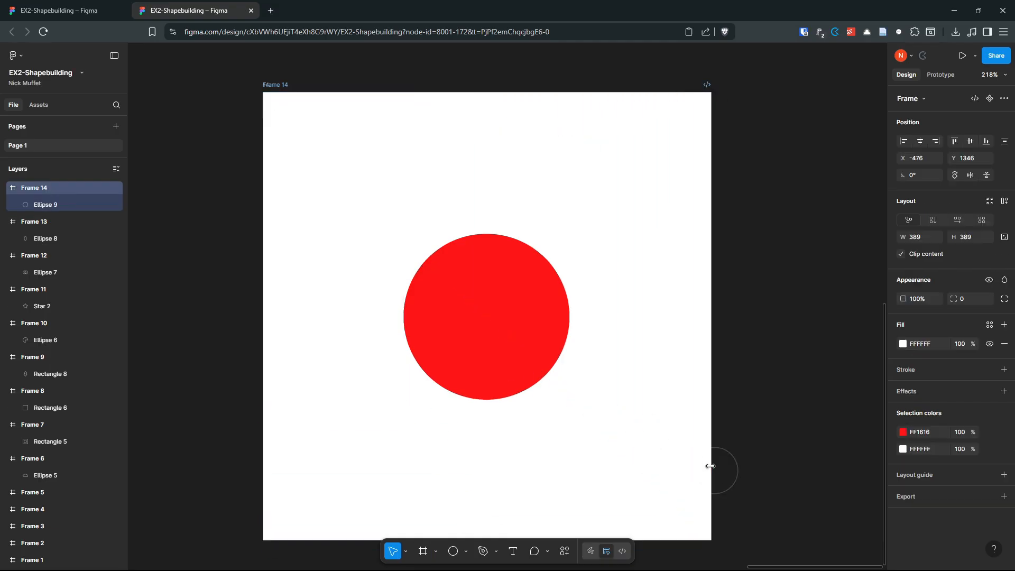
Step: Remove Frame 14's white fill so its title shows through
left_click(672, 377)
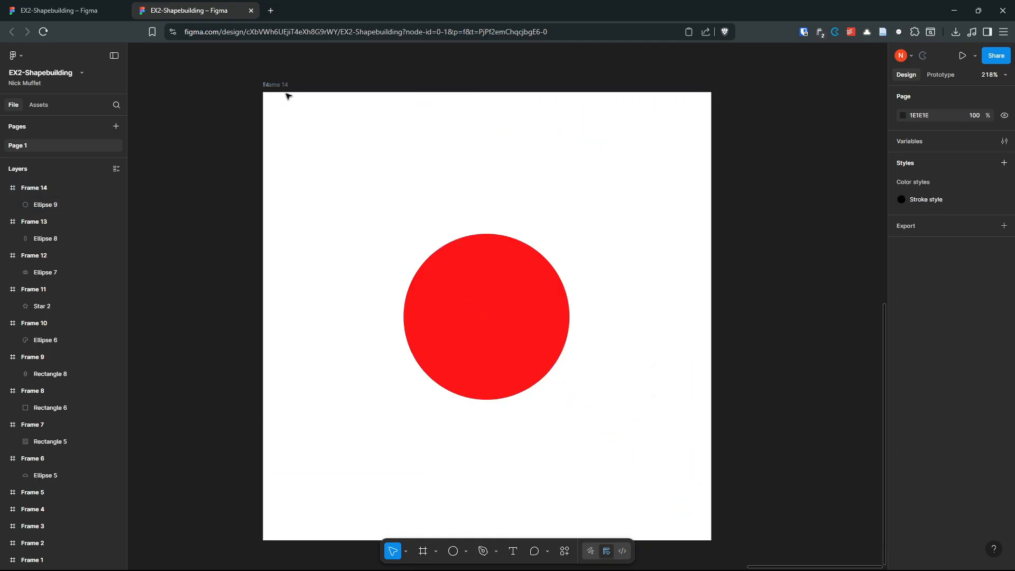
left_click(286, 94)
left_click(1002, 344)
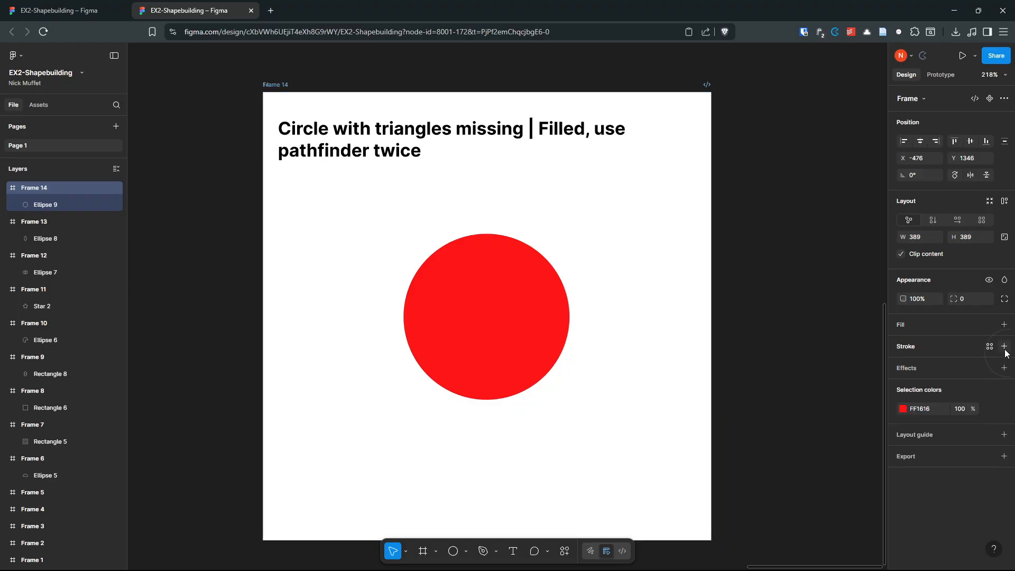
Step: Draw a grey 37×37 polygon triangle in the red circle's upper half
left_click(466, 552)
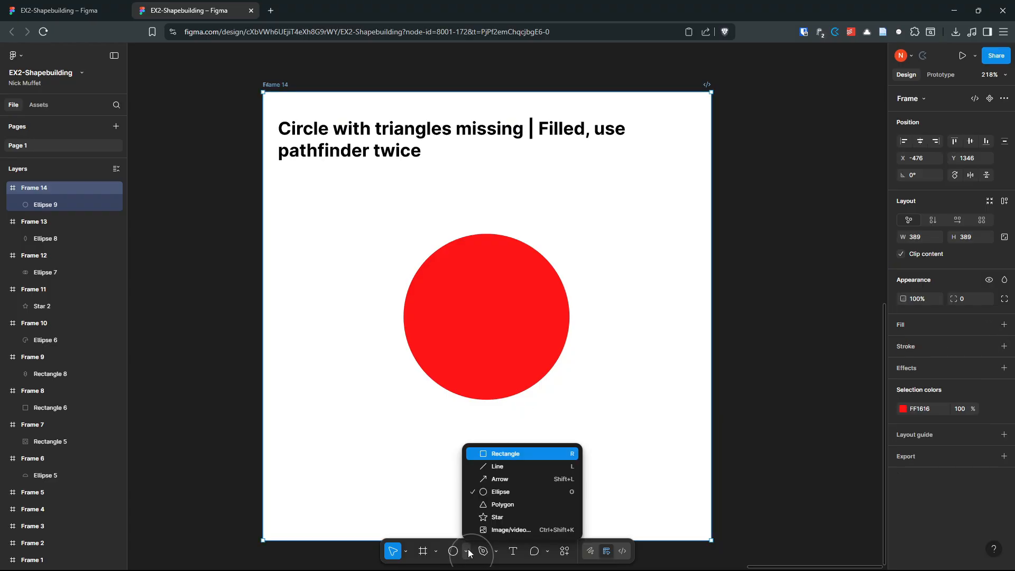
left_click(515, 504)
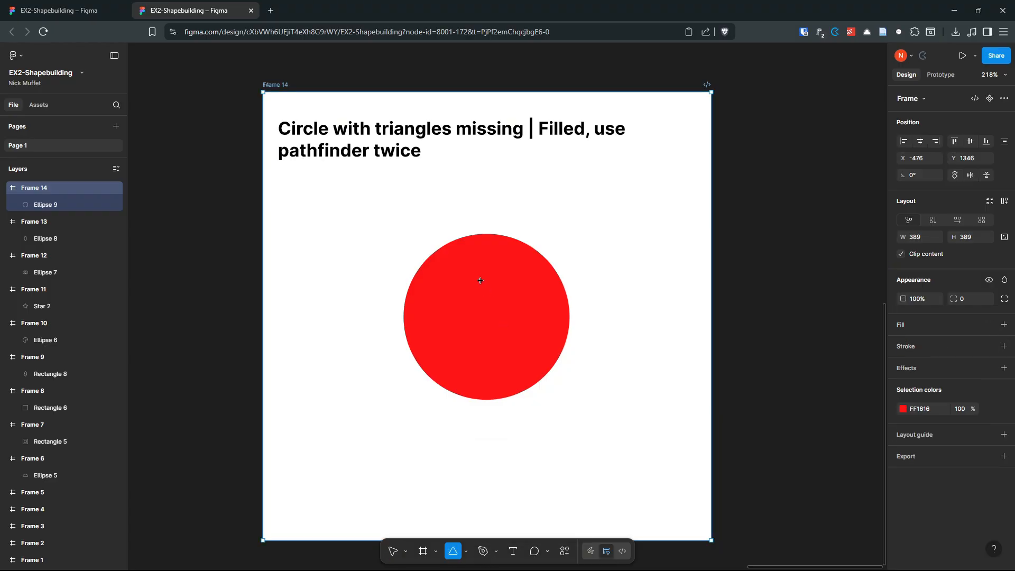
left_click_drag(474, 274, 515, 317)
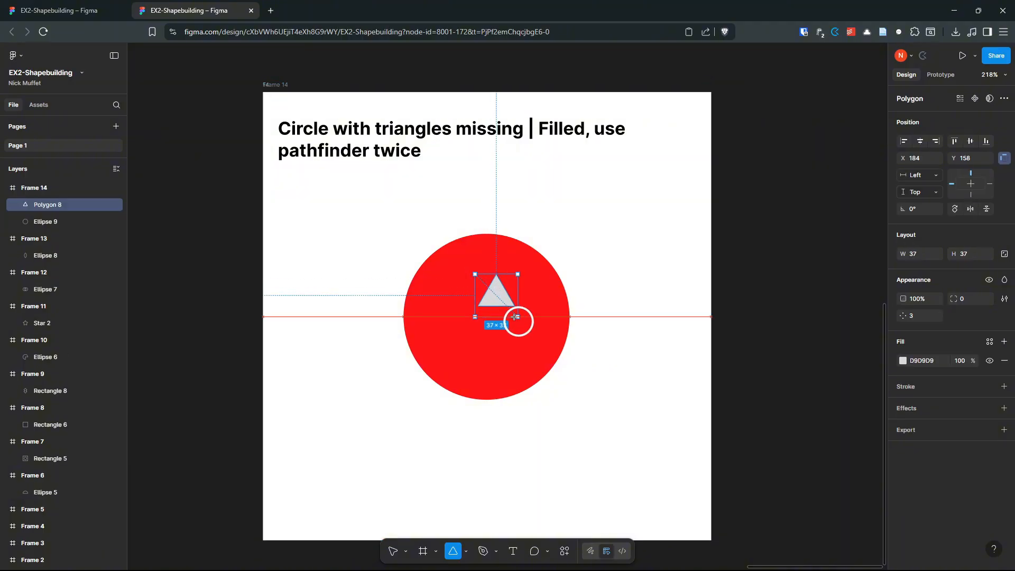
left_click(618, 309)
scroll(507, 298, "up", 4)
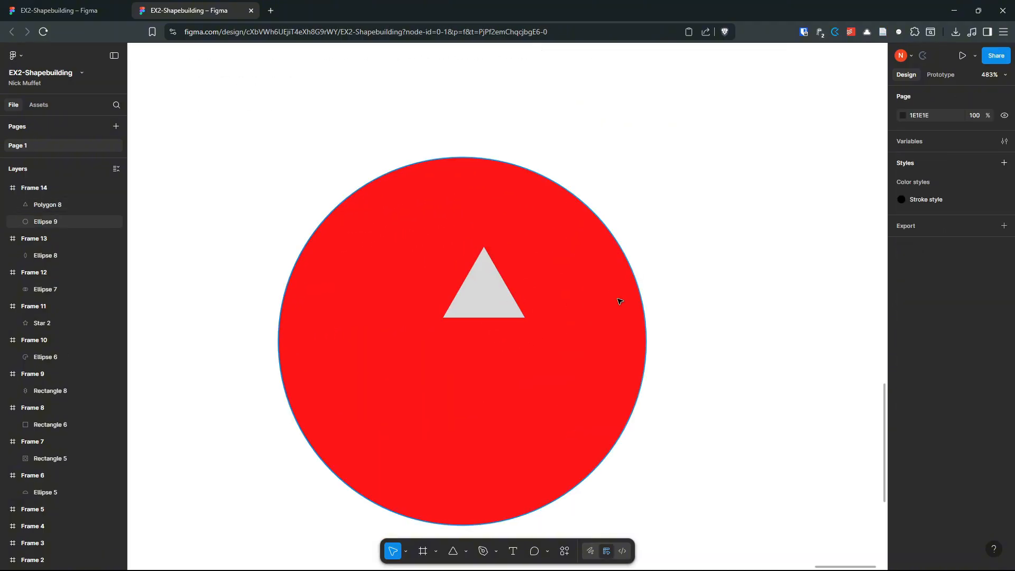
left_click_drag(701, 293, 774, 276)
left_click(566, 288)
scroll(570, 285, "down", 2)
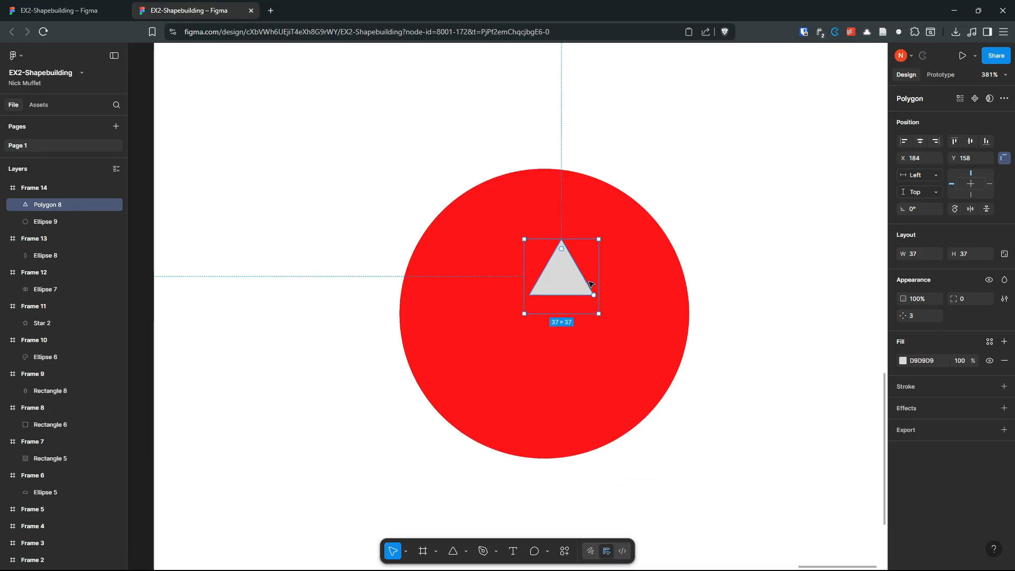
scroll(591, 284, "down", 2)
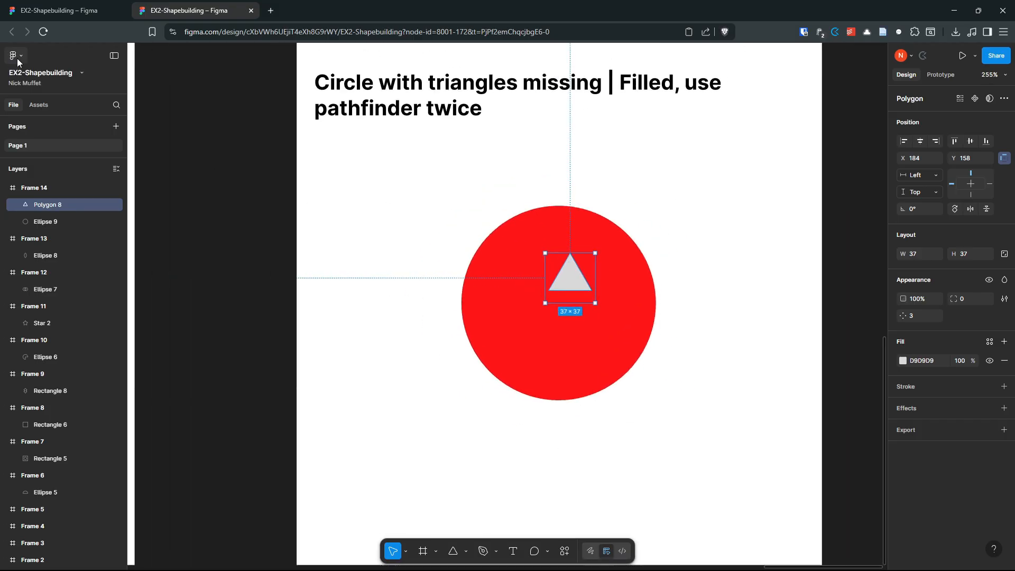
left_click_drag(401, 163, 462, 214)
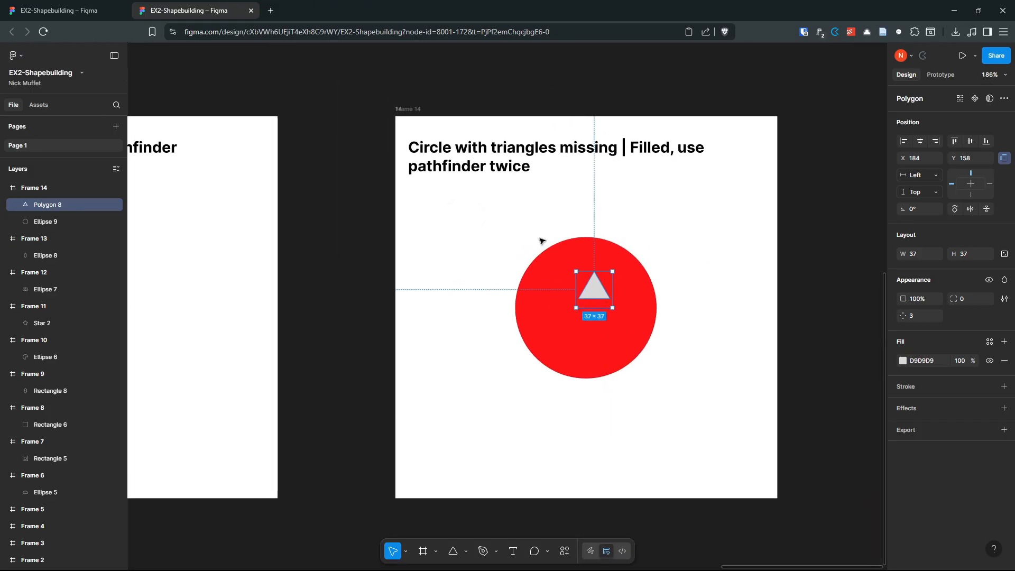
left_click_drag(728, 295, 673, 260)
scroll(576, 230, "down", 2)
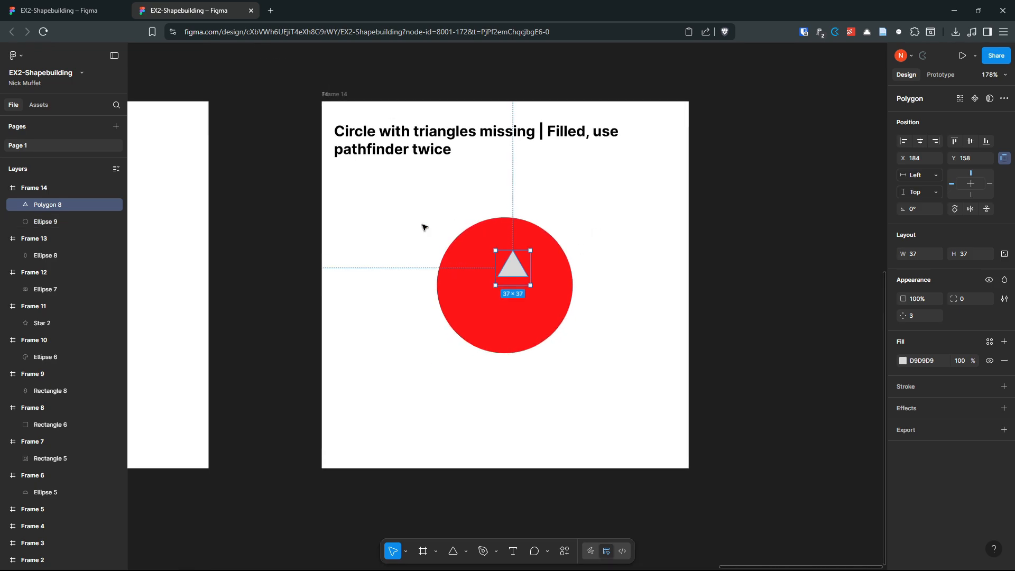
left_click(21, 56)
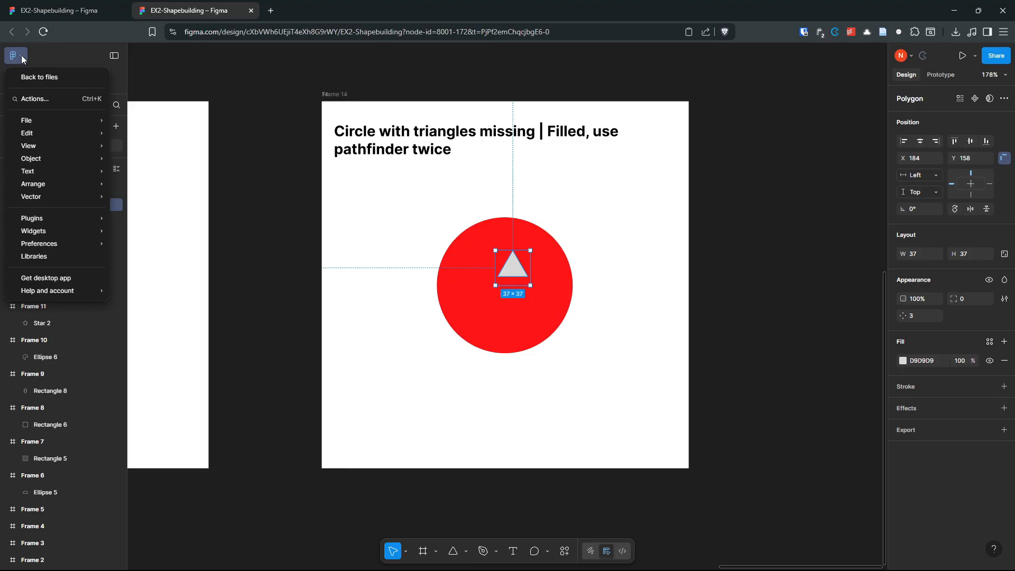
Step: Dismiss the main menu unchanged and recentre the view on Frame 14's red circle
mouse_move(74, 242)
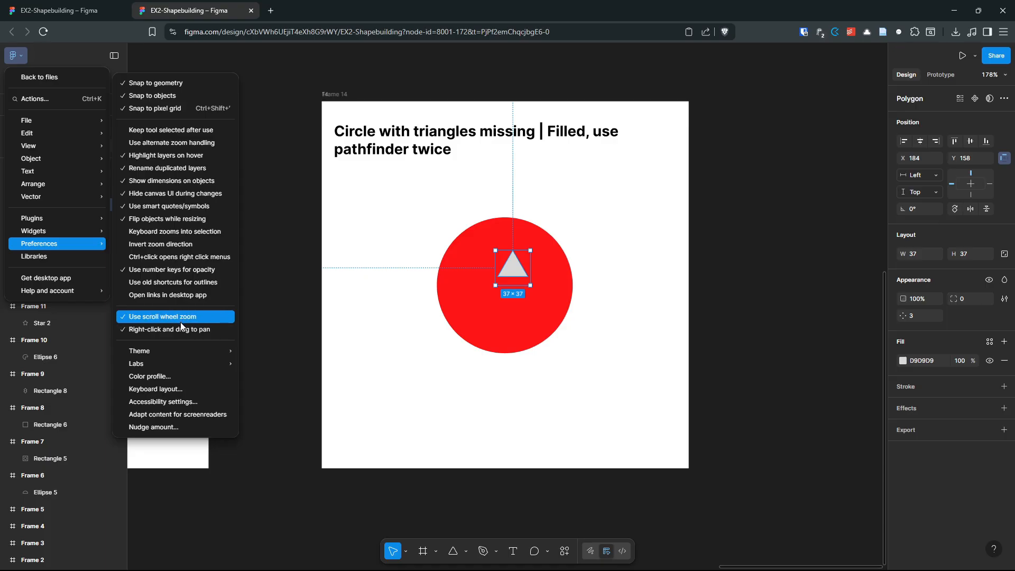
left_click(304, 292)
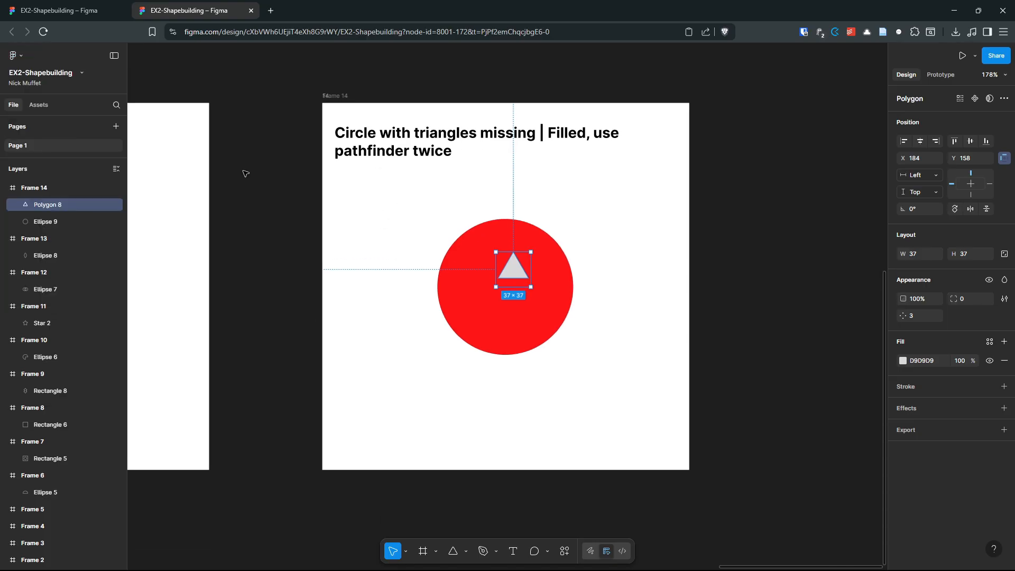
left_click_drag(245, 169, 638, 226)
left_click_drag(716, 269, 255, 239)
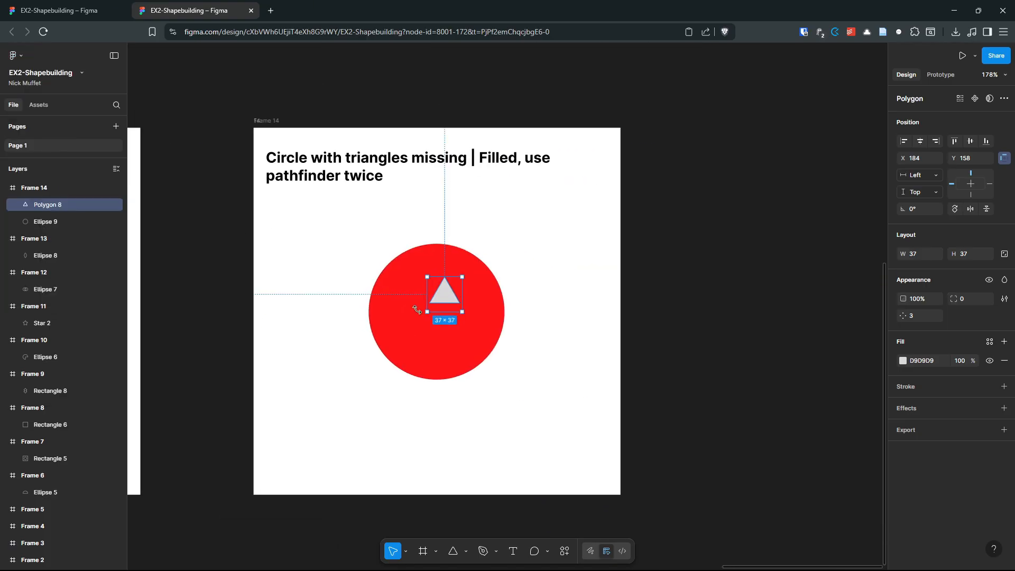
scroll(415, 282, "up", 4)
left_click_drag(368, 291, 405, 242)
Step: Nudge the triangle up and left, then select the circle with all three triangles
left_click(690, 251)
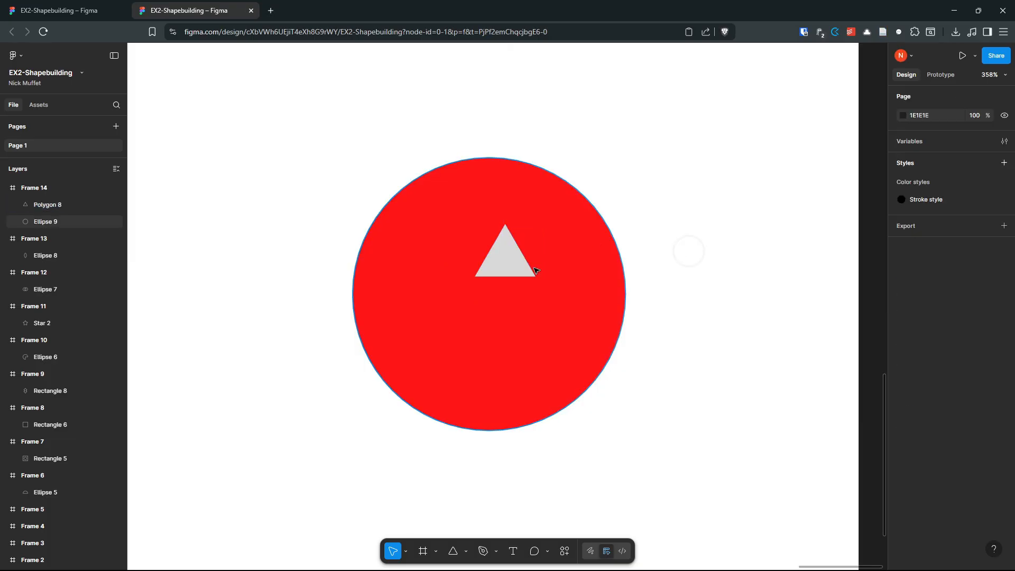
left_click_drag(510, 267, 467, 306)
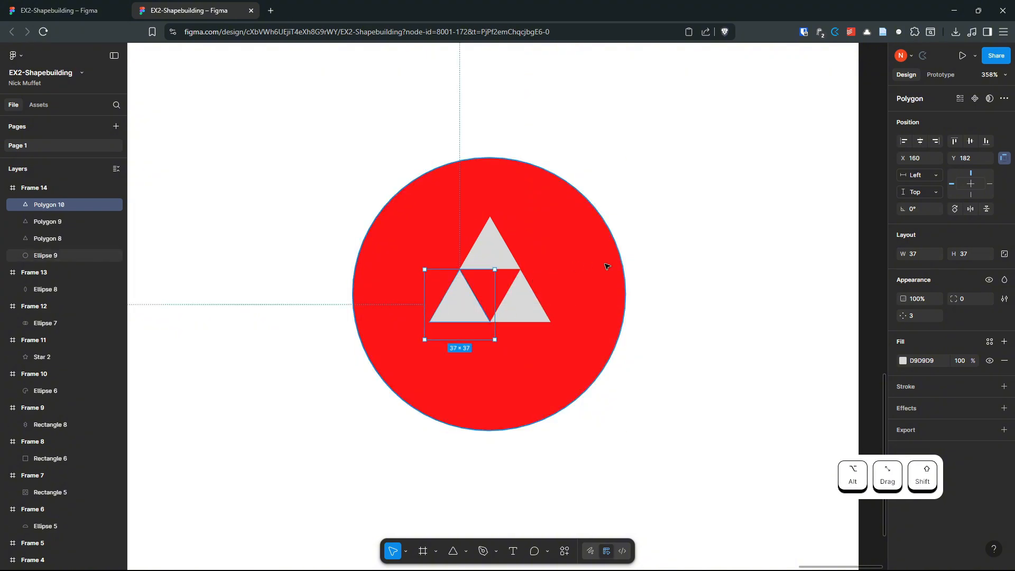
left_click_drag(666, 442, 252, 139)
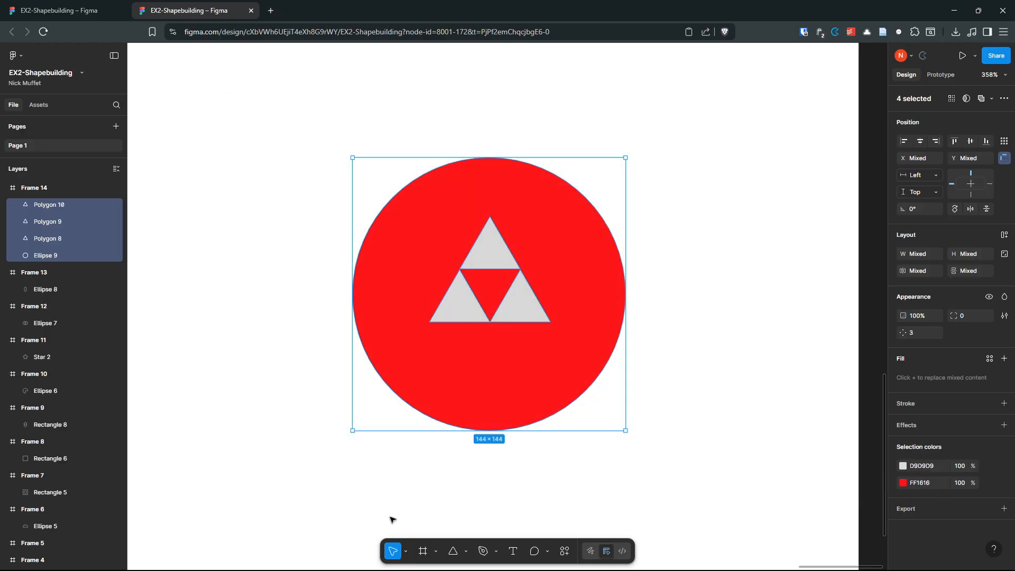
Step: Subtract the triforce triangles from the red circle using Shape Builder
key("shift+m")
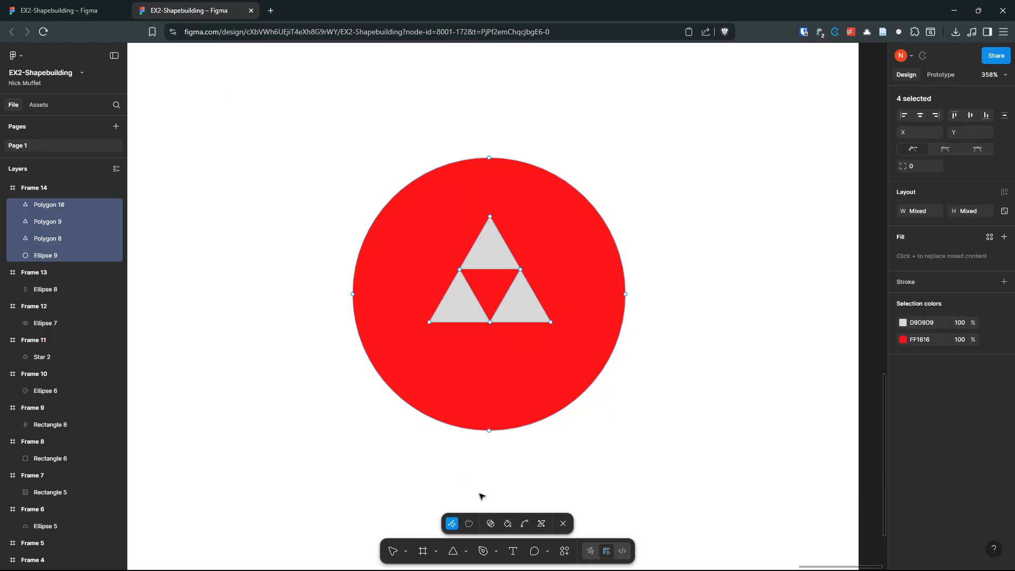
left_click(494, 526)
key("alt")
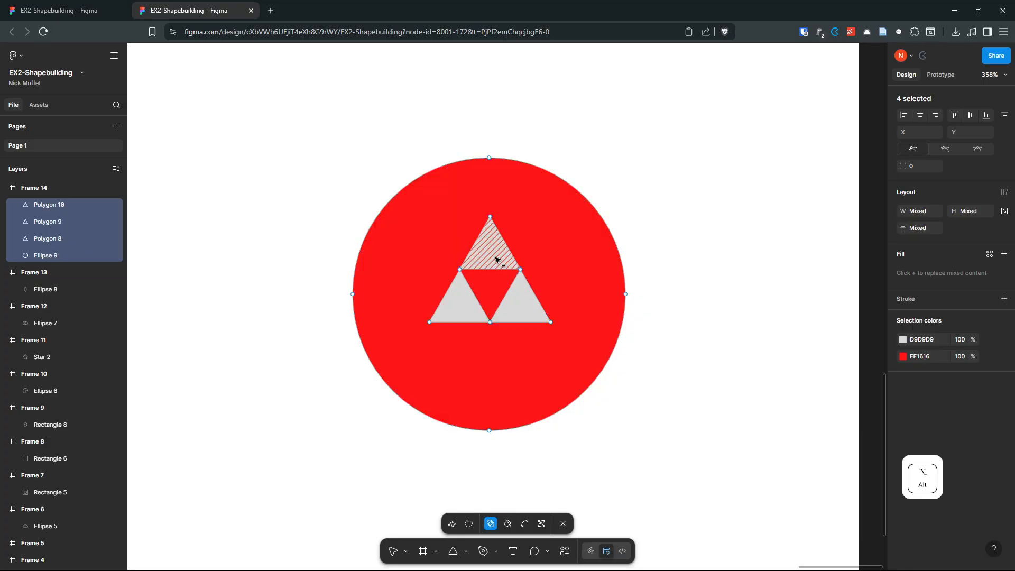
left_click(495, 259, "alt")
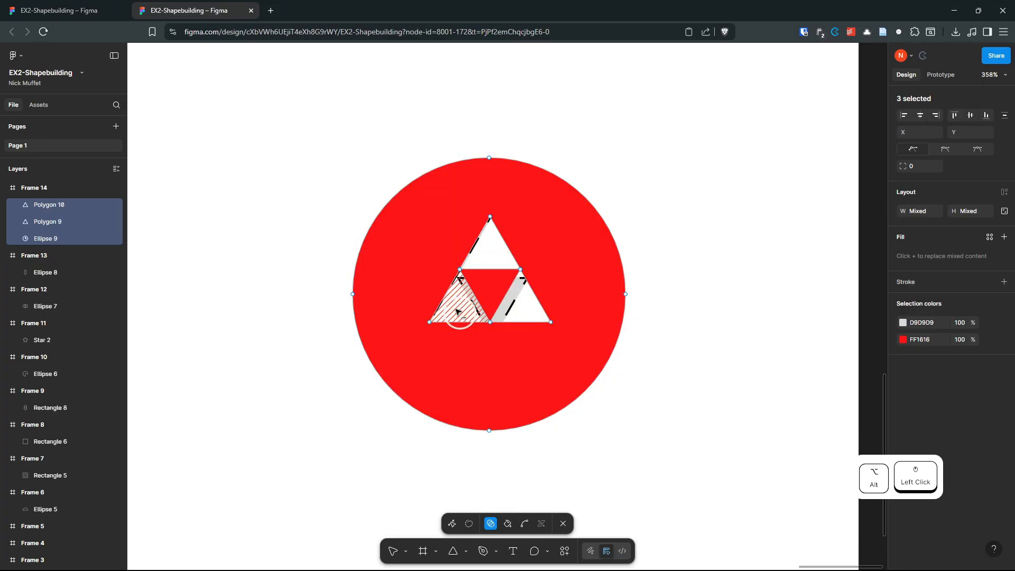
key("Escape")
mouse_move(587, 256)
left_mouse_down()
mouse_move(730, 301)
mouse_move(819, 255)
mouse_move(527, 264)
mouse_move(590, 256)
left_mouse_up()
scroll(714, 324, "down", 5, "ctrl")
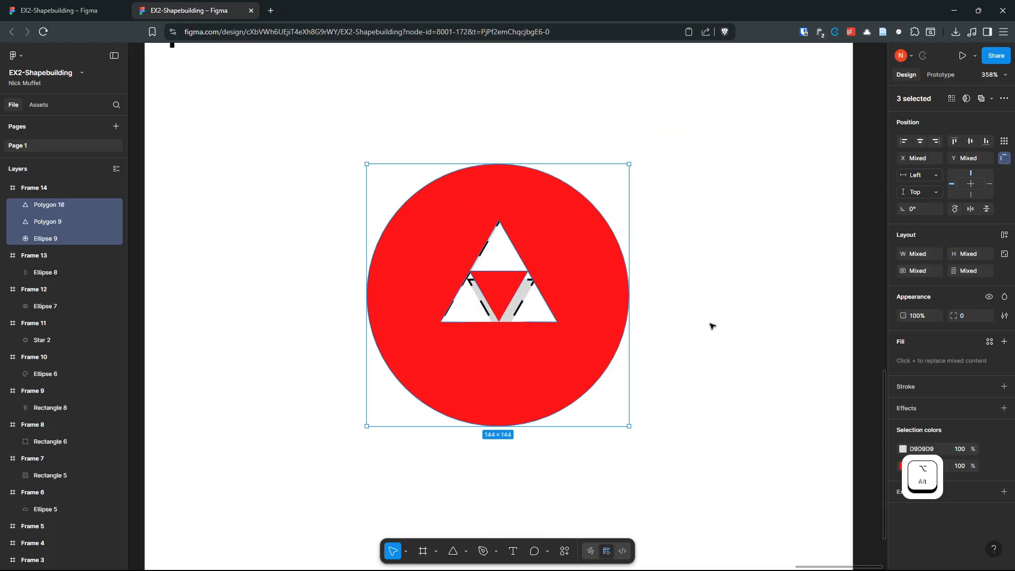
left_click(734, 319)
scroll(735, 320, "down", 8, "ctrl")
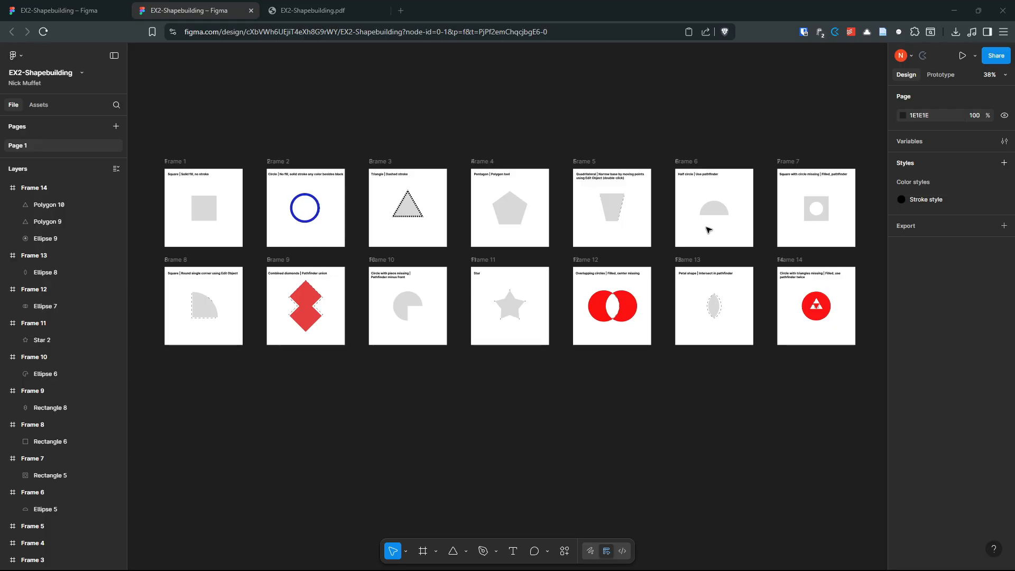
Step: Give Rectangle 3, Frame 1's grey square, a 1x PNG export setting
left_click(204, 208)
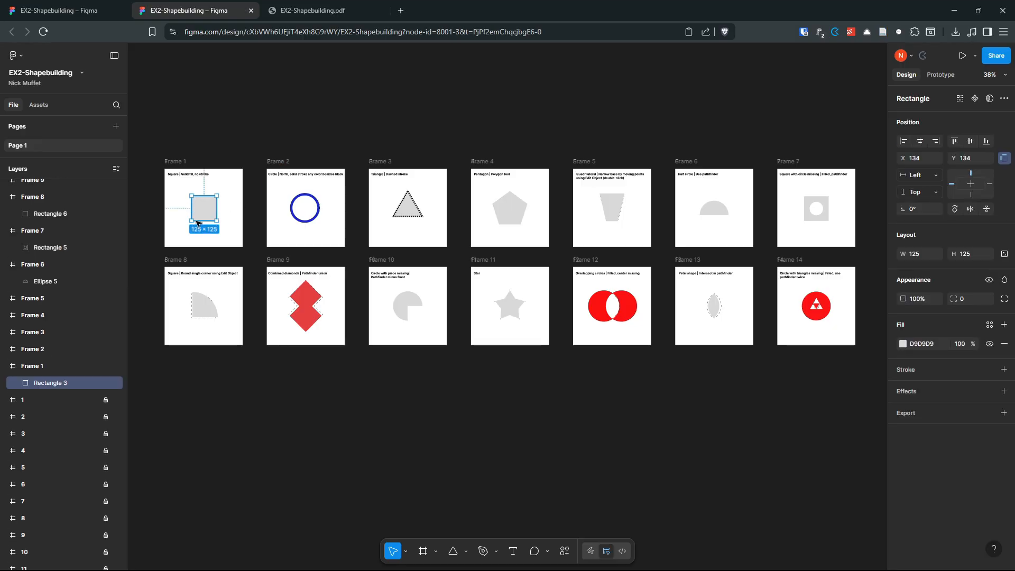
left_click(1004, 413)
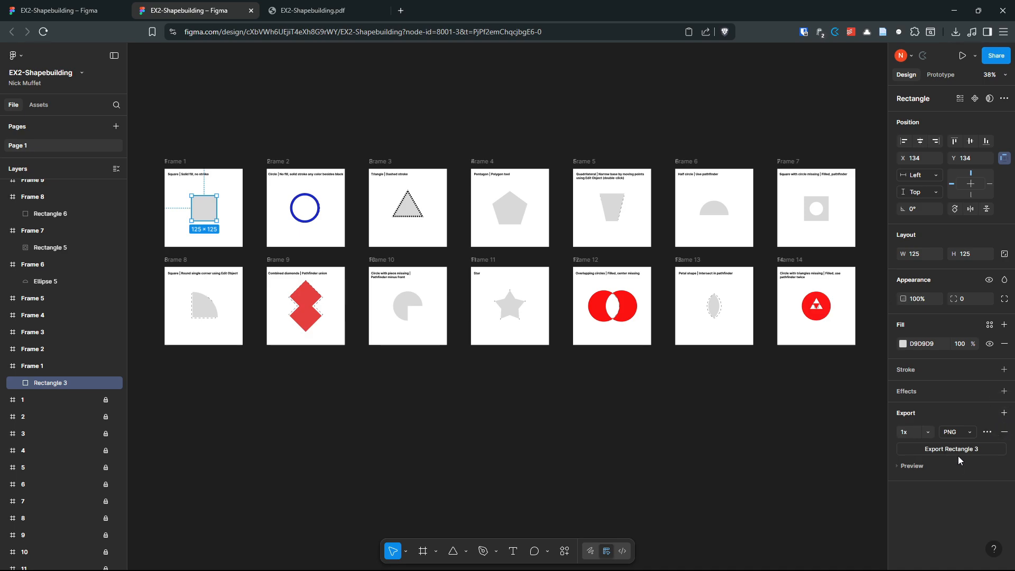
left_click(955, 432)
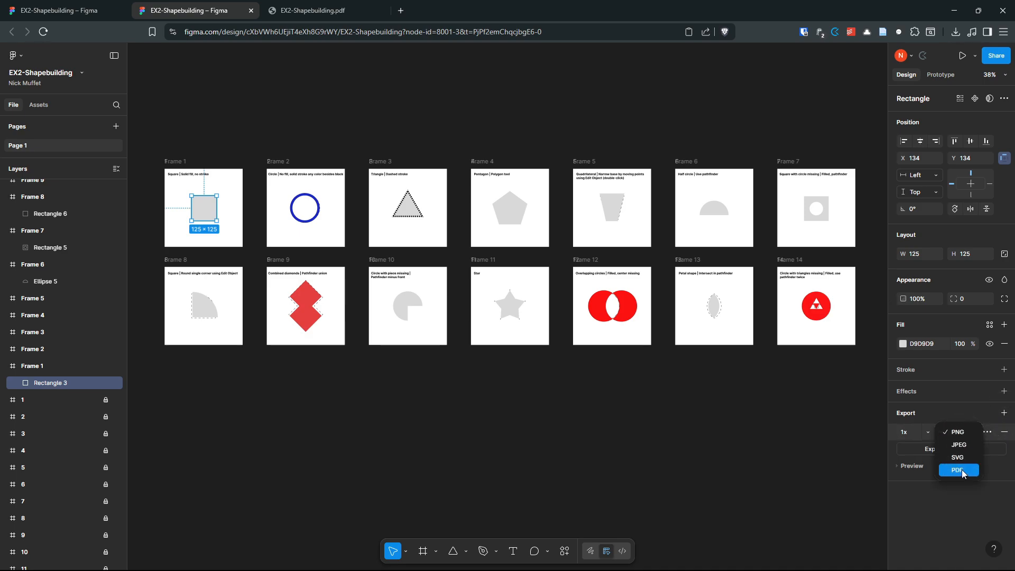
left_click(739, 457)
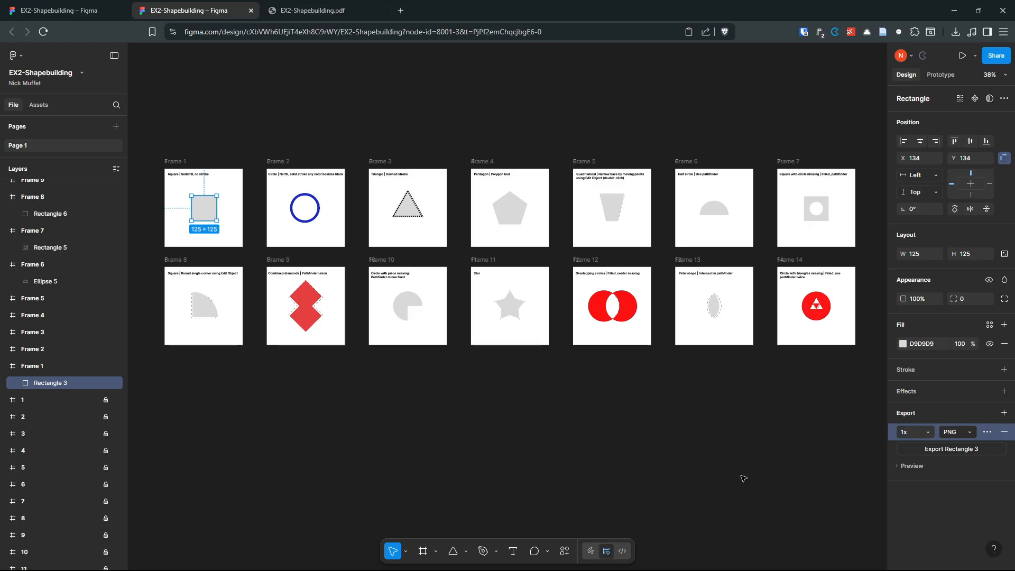
scroll(742, 478, "down", 1)
left_click(756, 442)
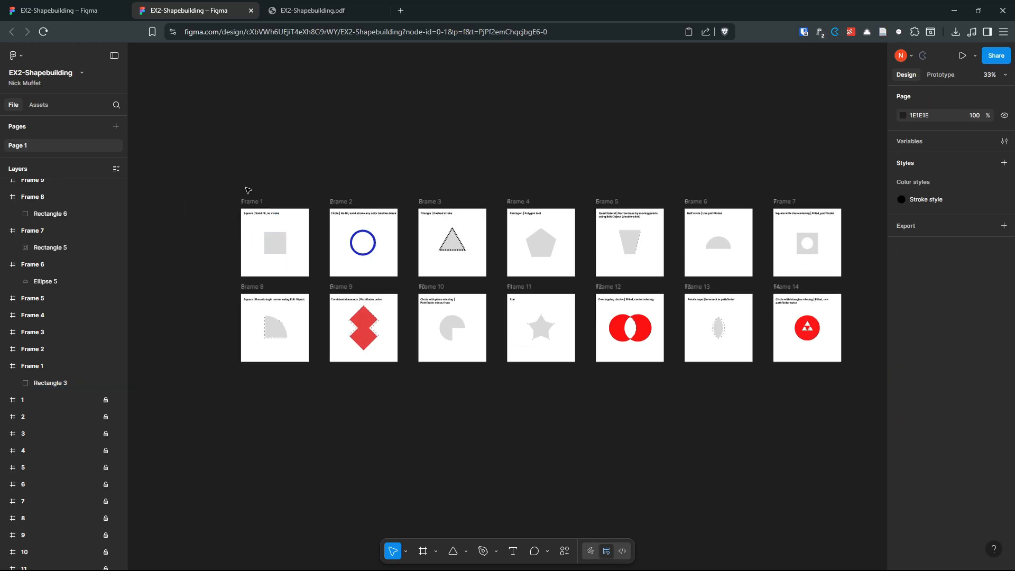
Step: Move all fourteen exercise frames below the dashed template frames
left_click_drag(213, 161, 871, 422)
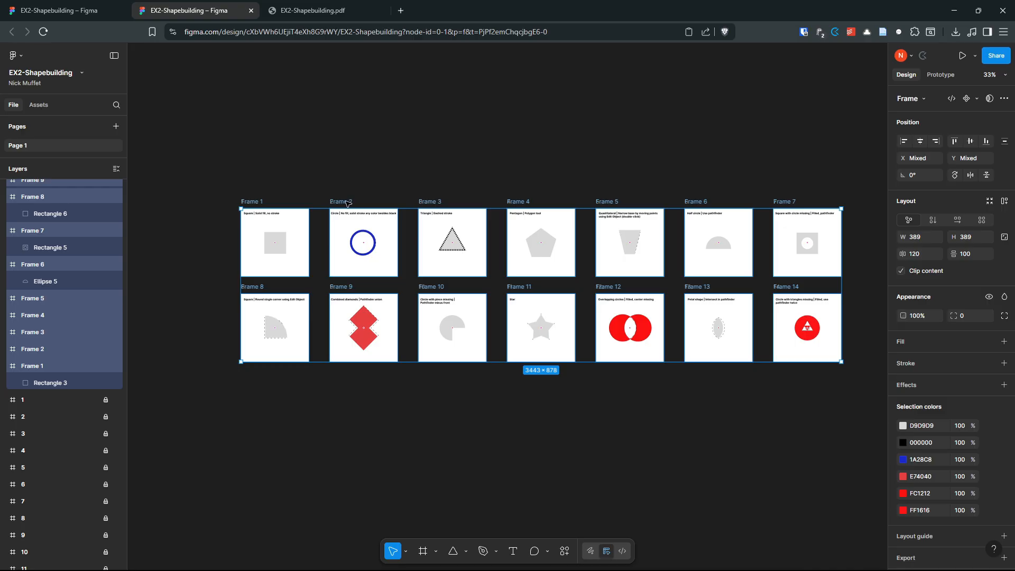
left_click_drag(346, 203, 349, 404)
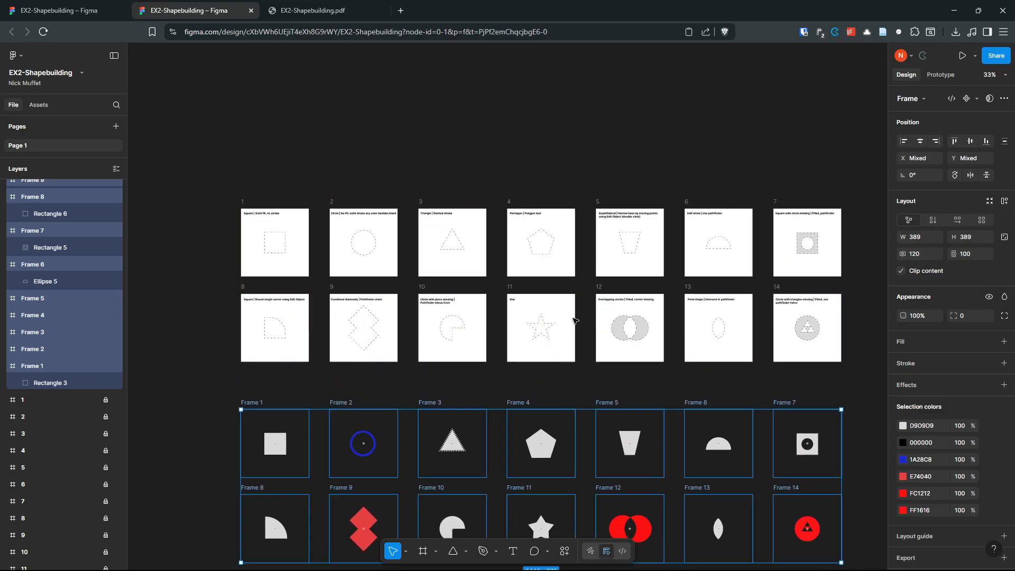
scroll(575, 319, "down", 3)
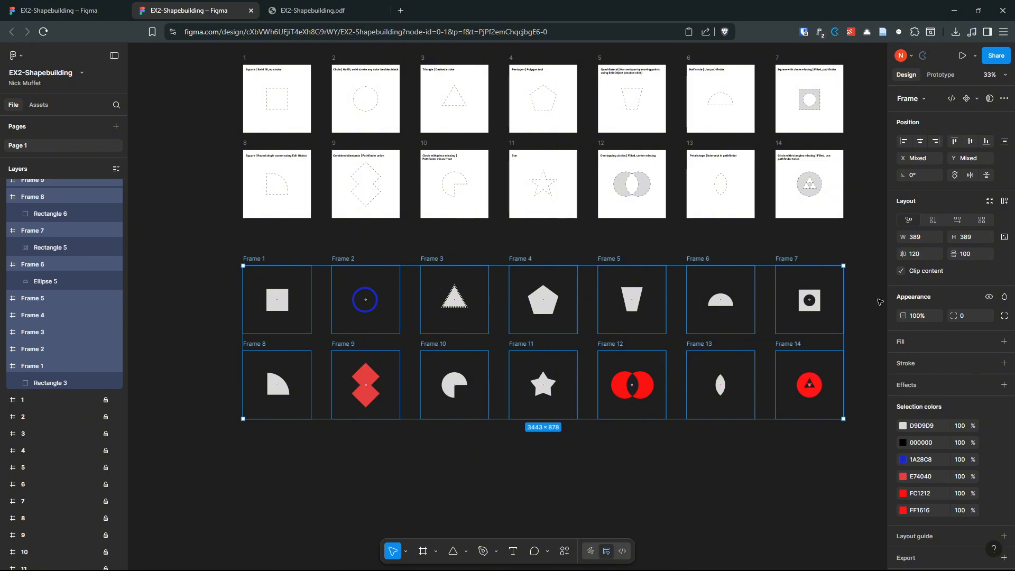
Step: Give all fourteen selected exercise frames a white FFFFFF fill
left_click(786, 258)
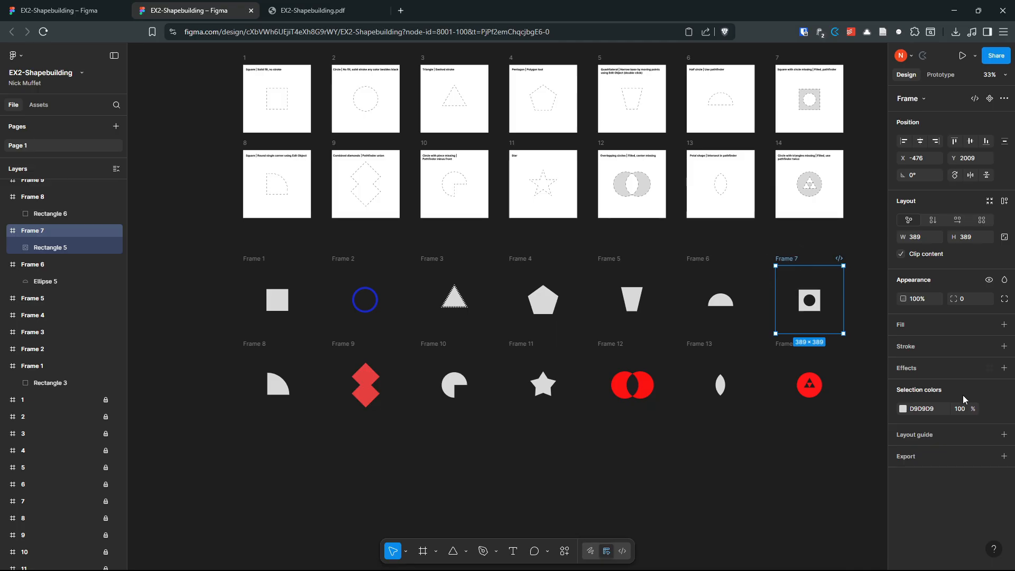
left_click(1004, 325)
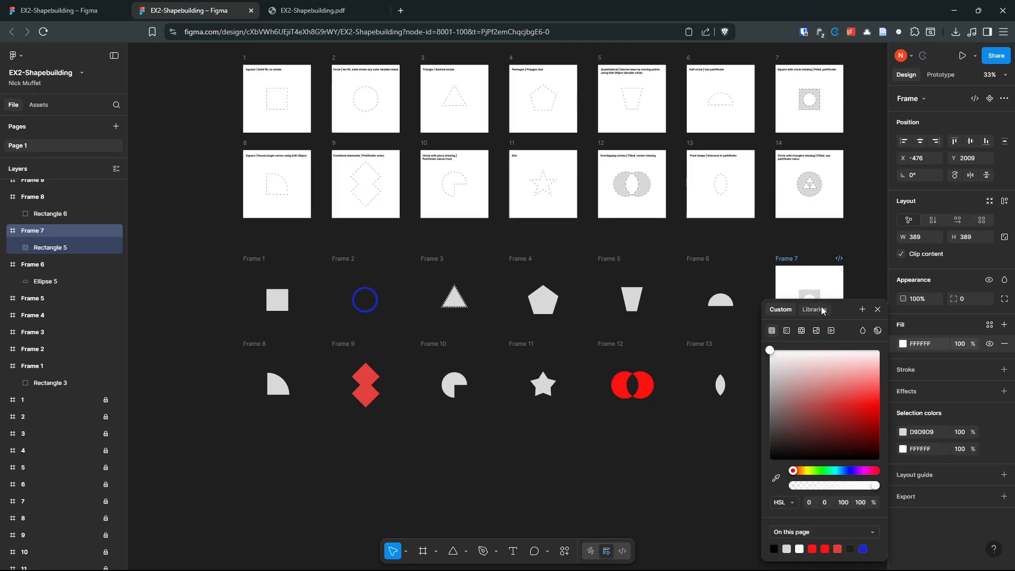
key("ctrl+z")
left_click(328, 278)
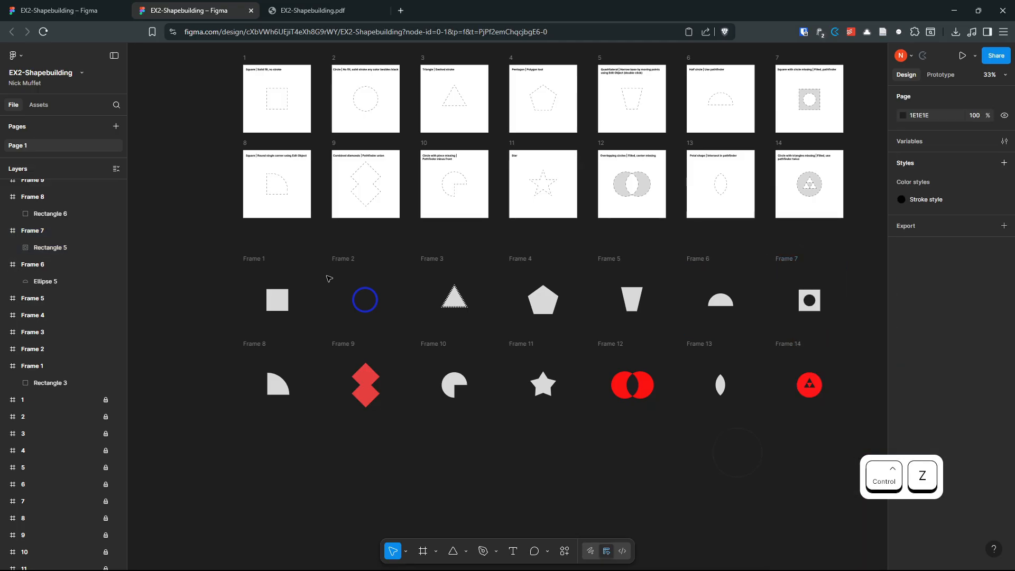
left_click_drag(212, 238, 842, 424)
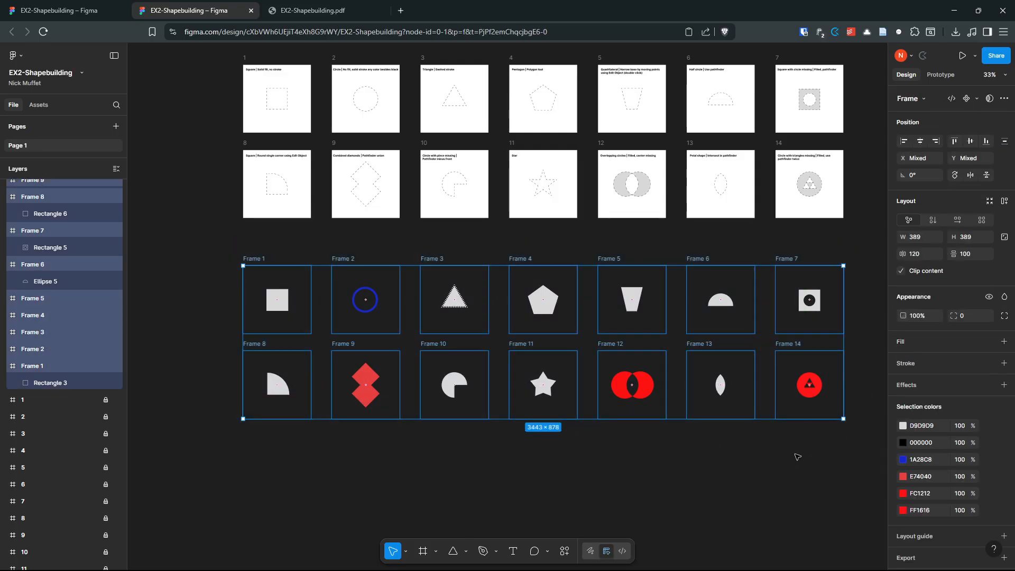
left_click(1005, 345)
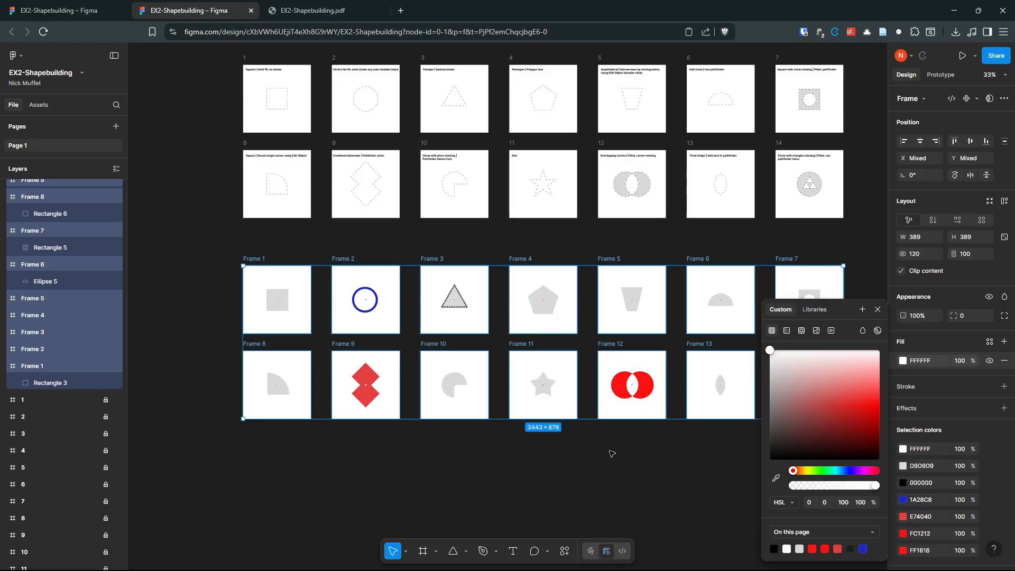
left_click_drag(613, 455, 556, 344)
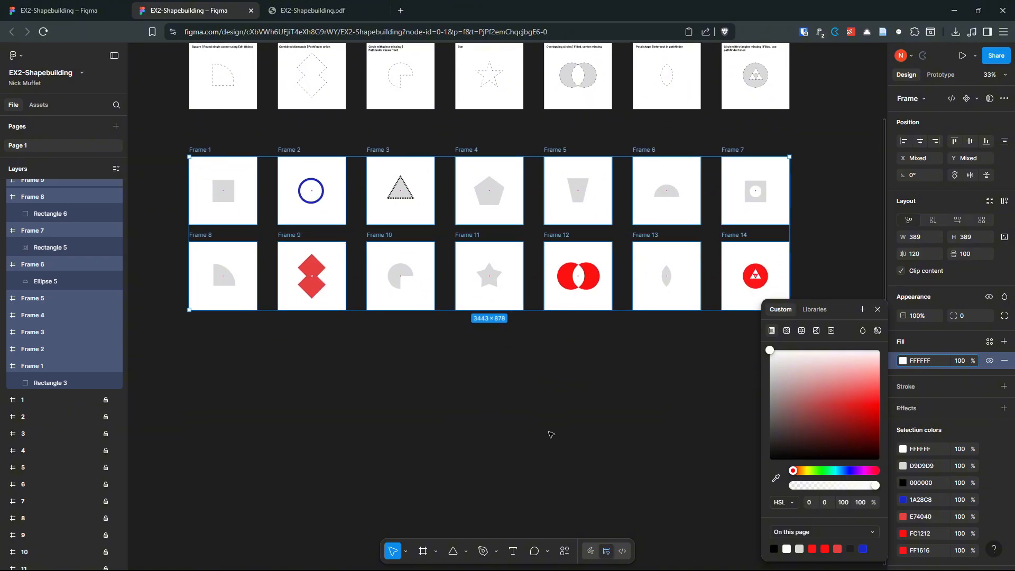
left_click(350, 215)
left_click_drag(155, 129, 348, 251)
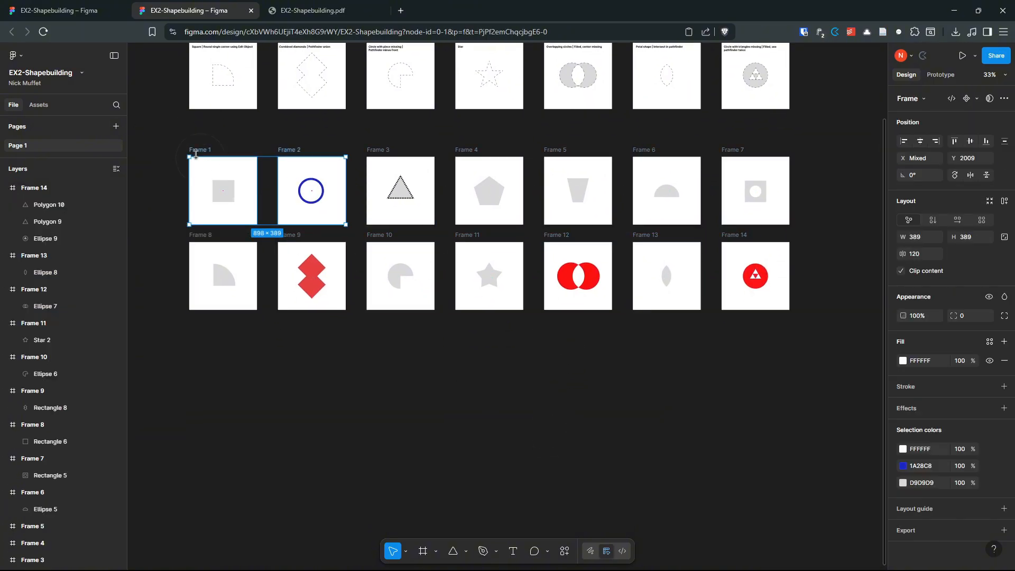
left_click(152, 122)
Step: Export the frames to PDF and open the downloaded EX2-Shapebuilding (1).pdf in a new tab
left_click(16, 56)
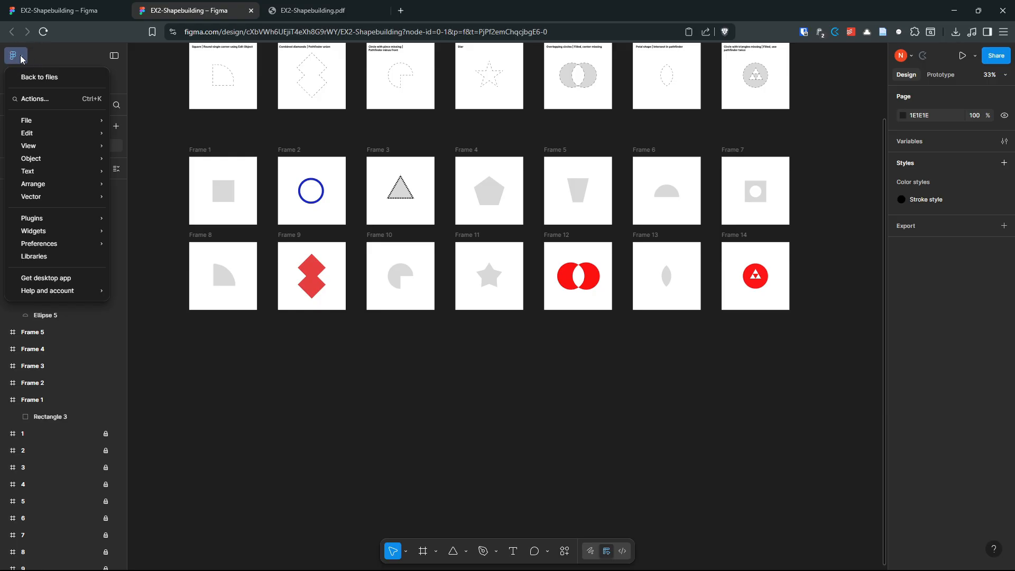
mouse_move(42, 121)
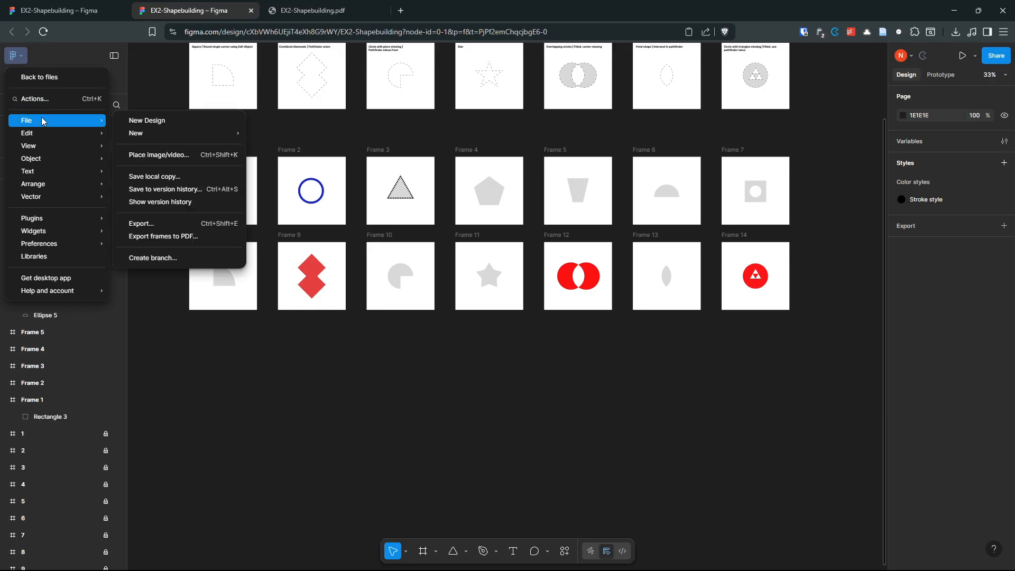
left_click(178, 236)
left_click(573, 338)
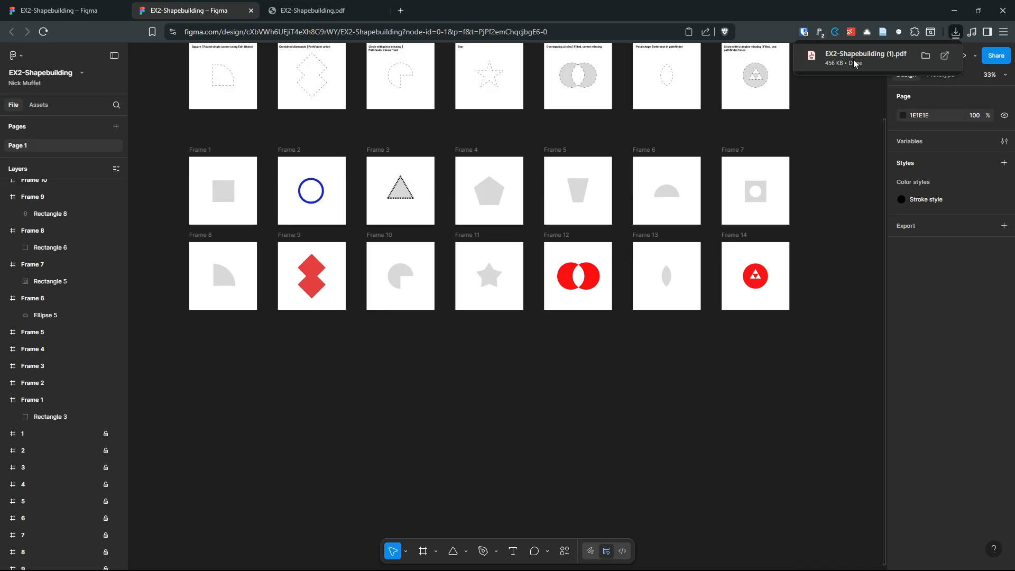
left_click(861, 55)
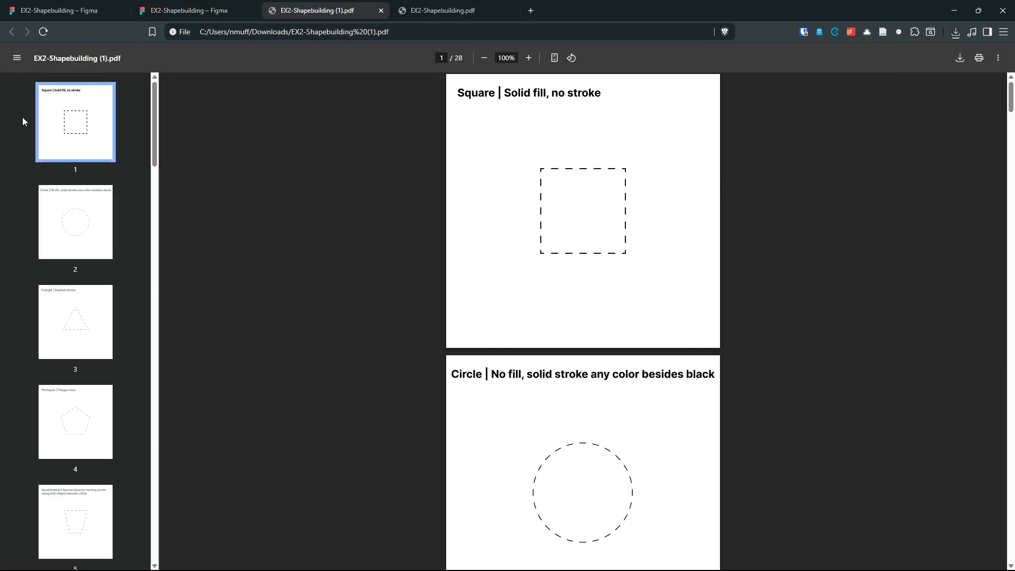
Step: Scroll through the exported PDF from page 1 down to page 22's grey quarter circle
scroll(83, 126, "down", 9)
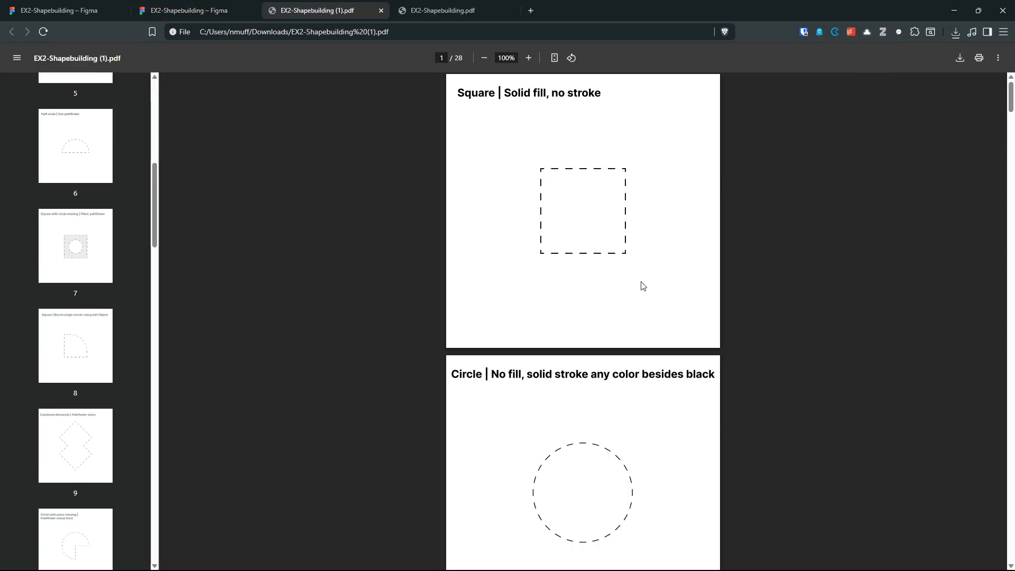
scroll(642, 286, "down", 20)
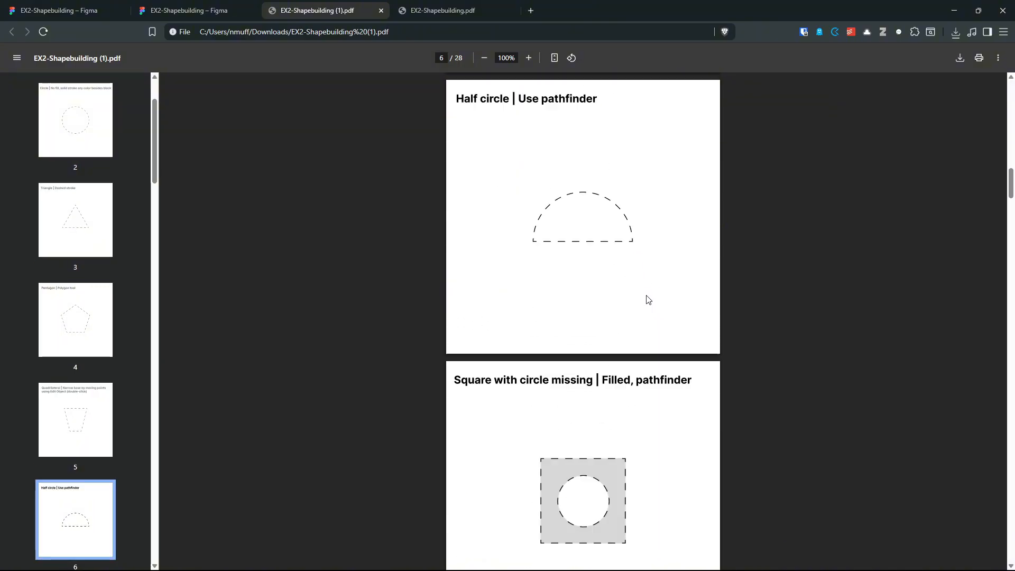
scroll(647, 299, "down", 20)
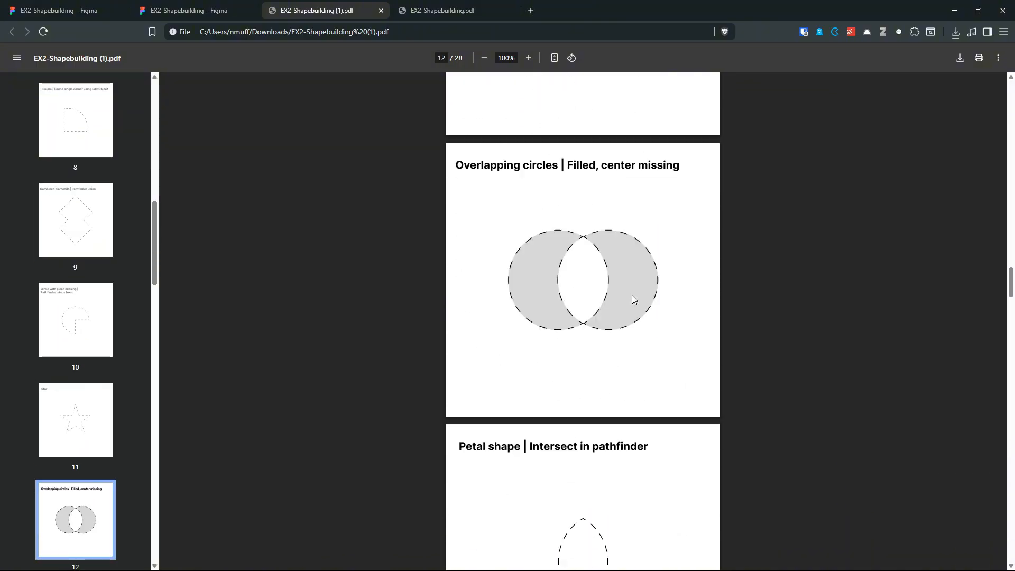
scroll(632, 295, "down", 15)
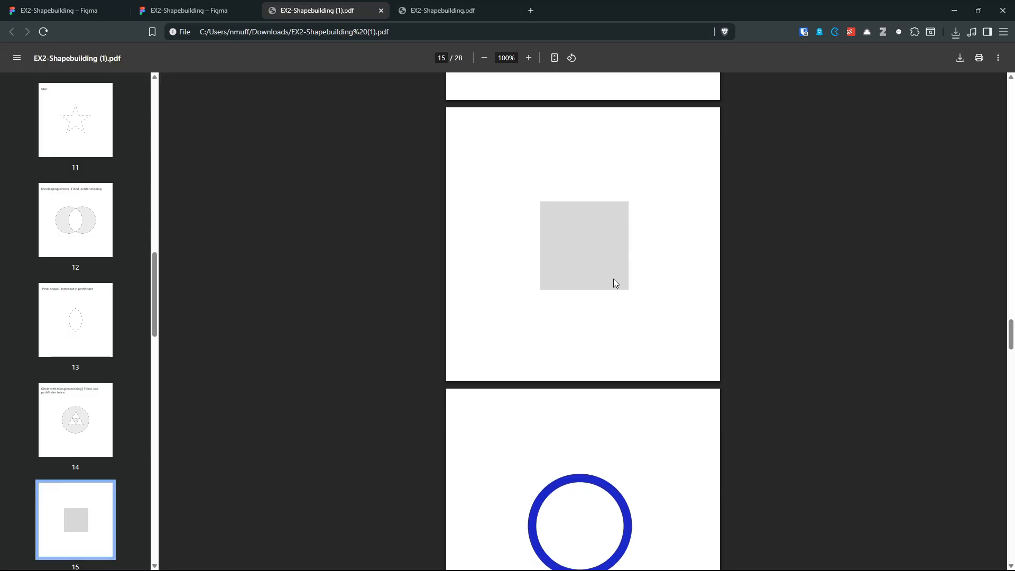
scroll(613, 278, "down", 10)
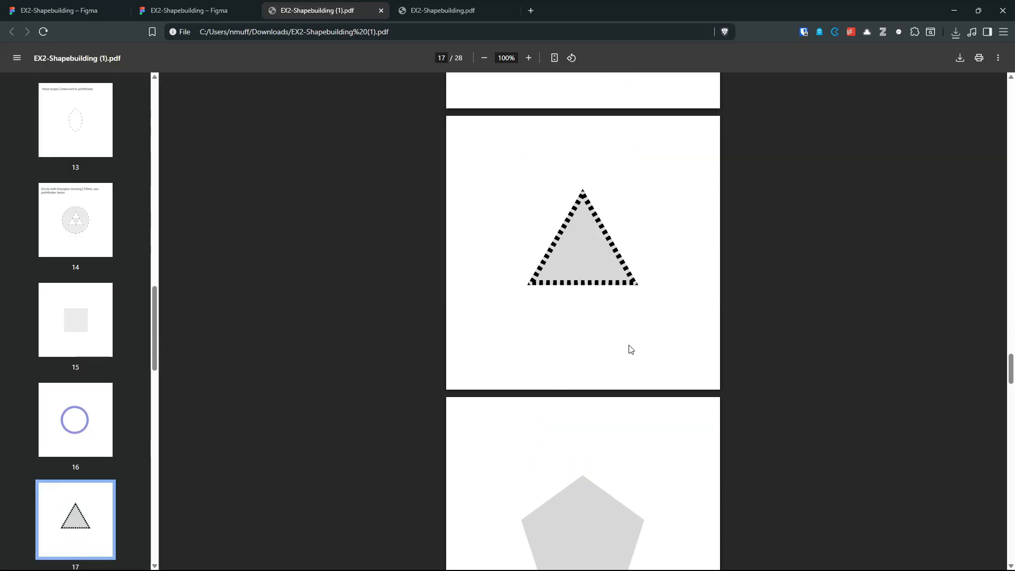
scroll(631, 349, "down", 20)
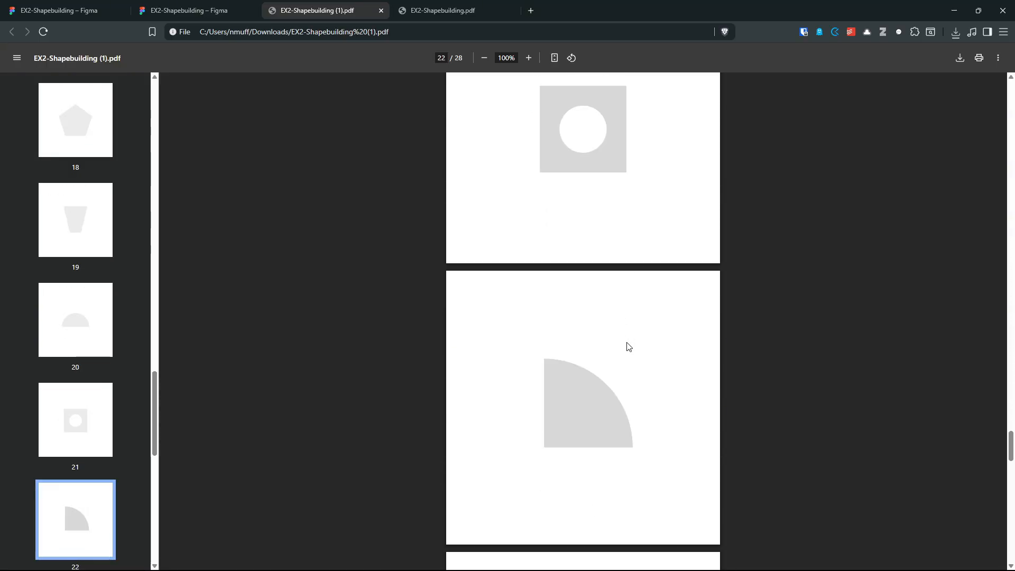